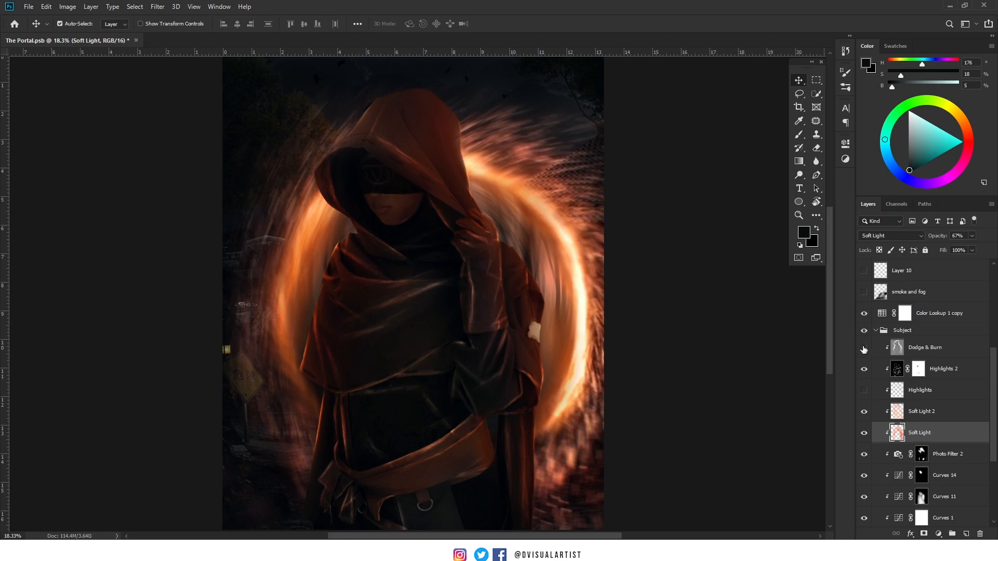
Hide the Dodge & Burn and Highlights 2 layers, toggling the Soft Light layers and Dodge & Burn to compare their effect on the figure
left_click(864, 347)
left_click(864, 433)
left_click(864, 411)
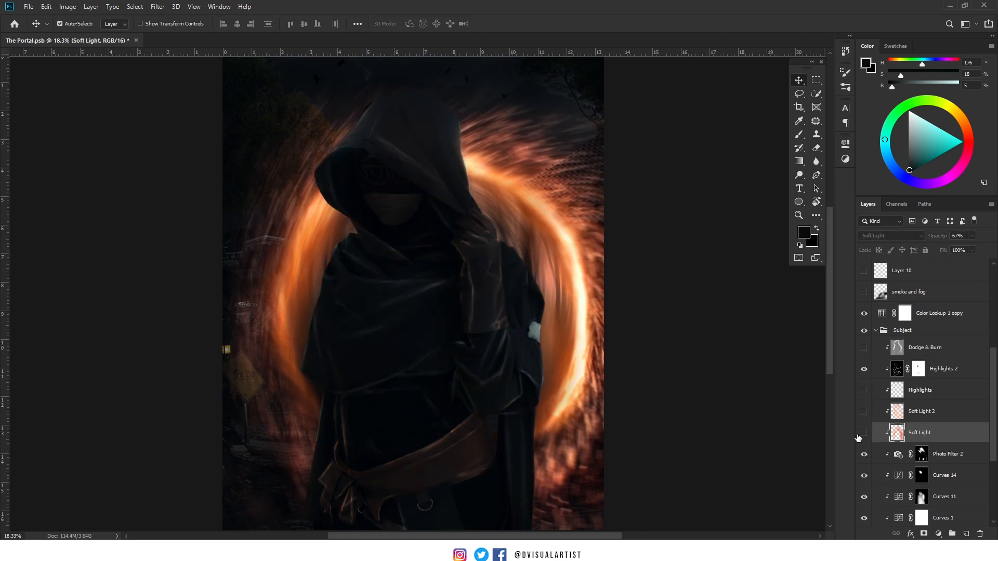
left_click(864, 432)
left_click(863, 411)
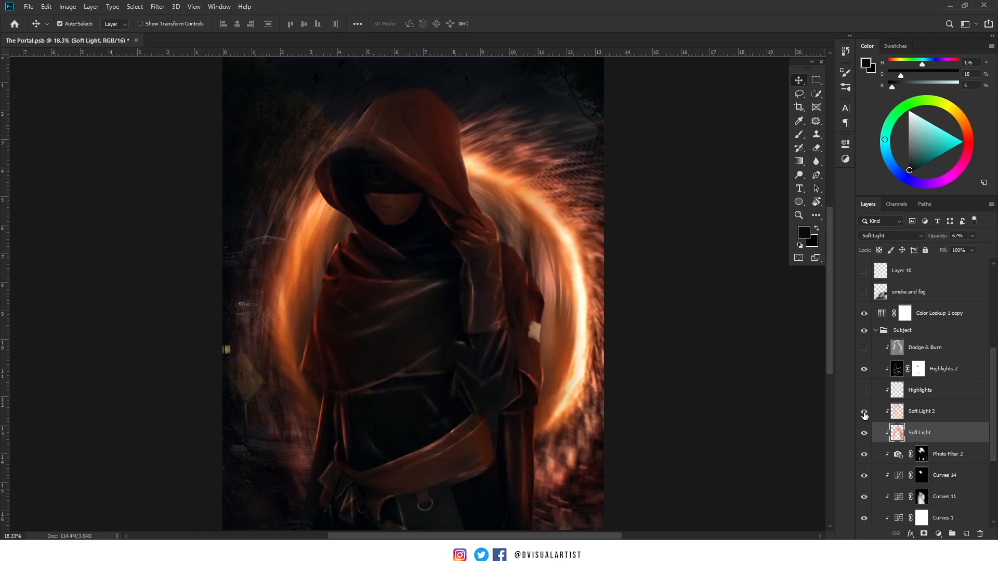
left_click(865, 369)
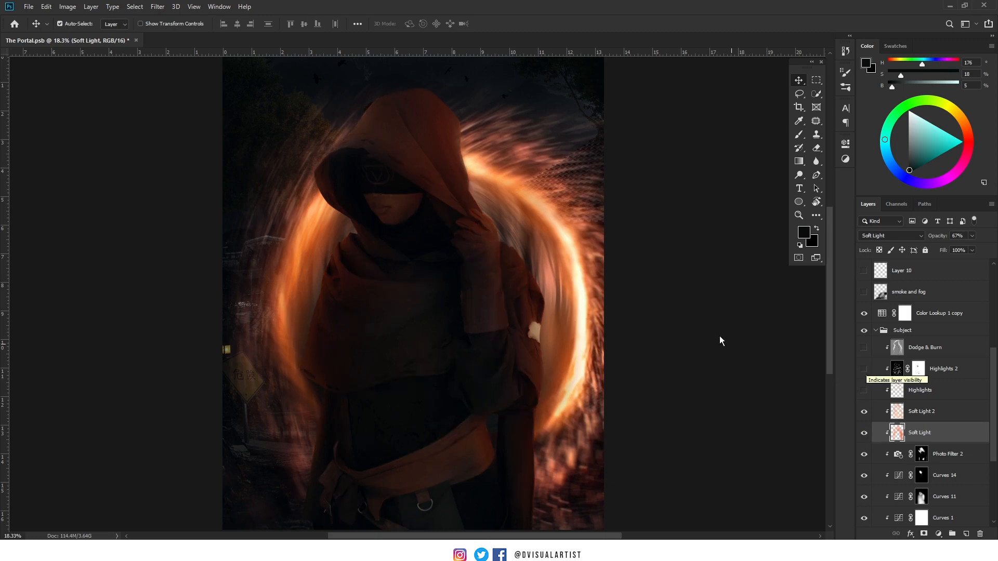
scroll(550, 251, "up", 2)
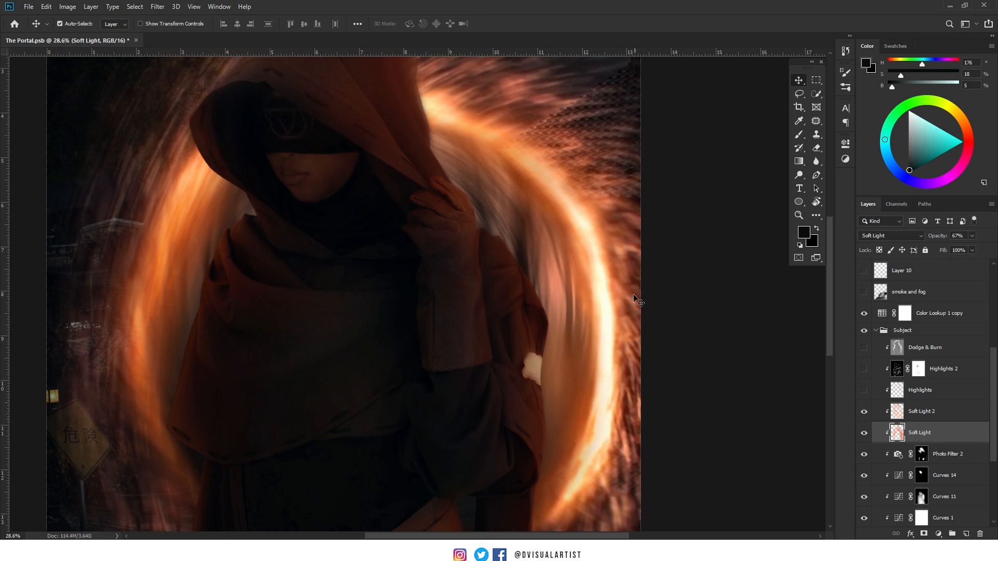
scroll(578, 384, "down", 1)
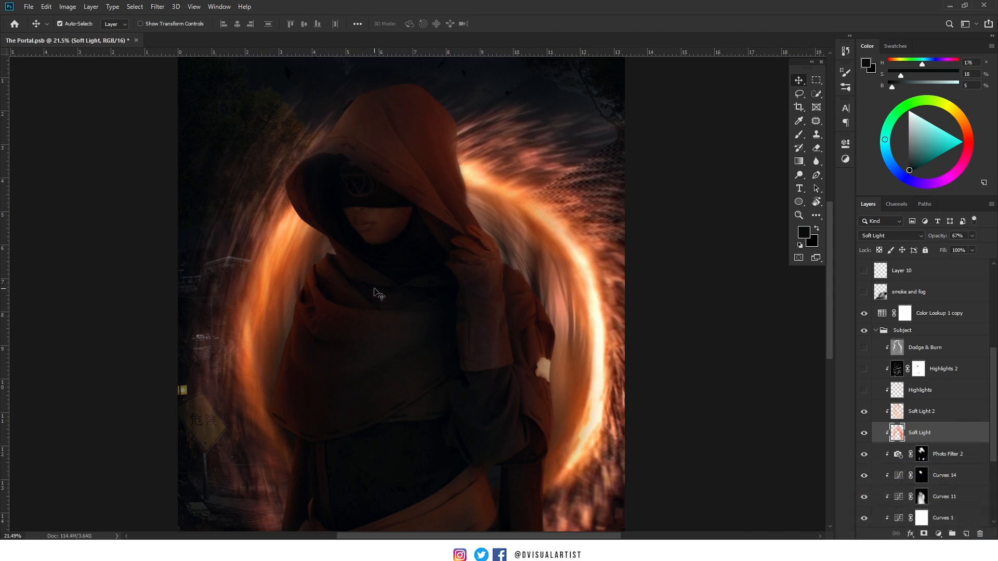
left_click(863, 350)
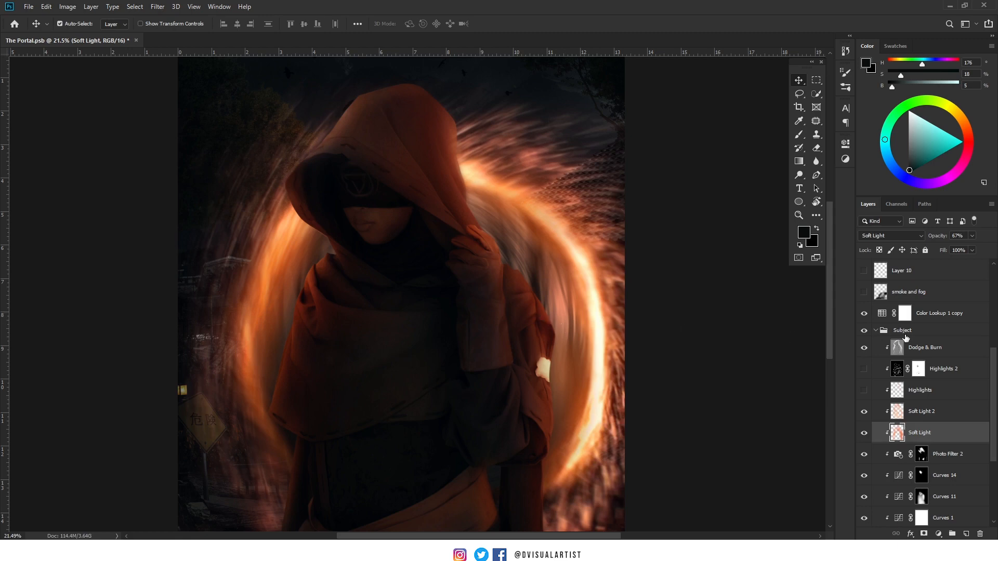
left_click(864, 347)
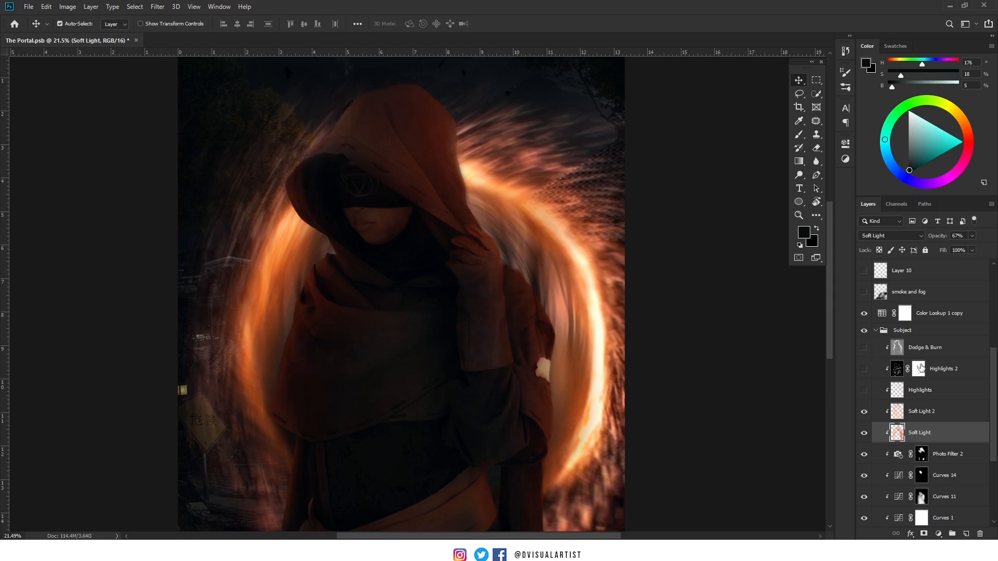
Above Highlights 2, create a clipped layer named Dodge in Overlay mode, filled with the neutral 50% gray
left_click(943, 368)
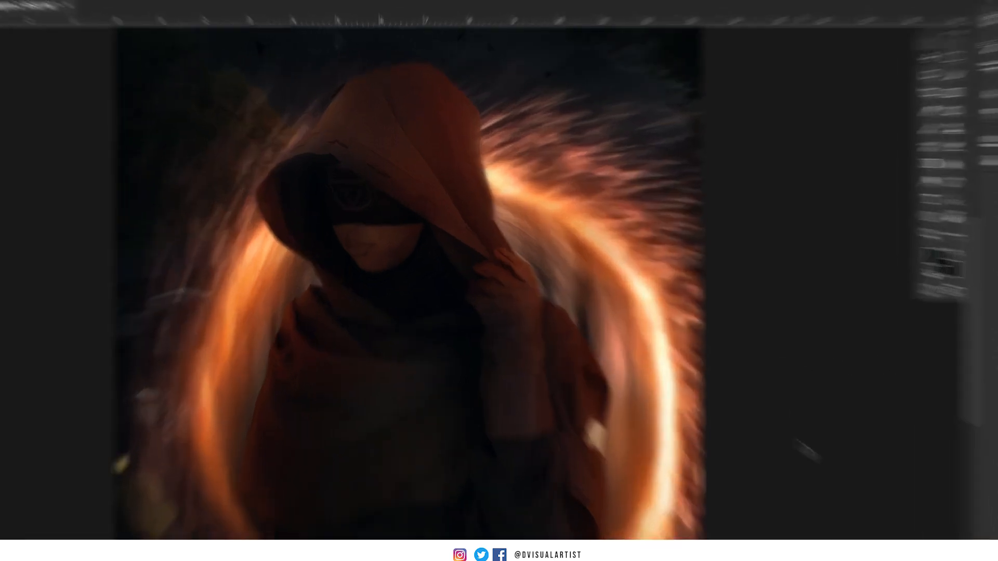
key("ctrl+shift+n")
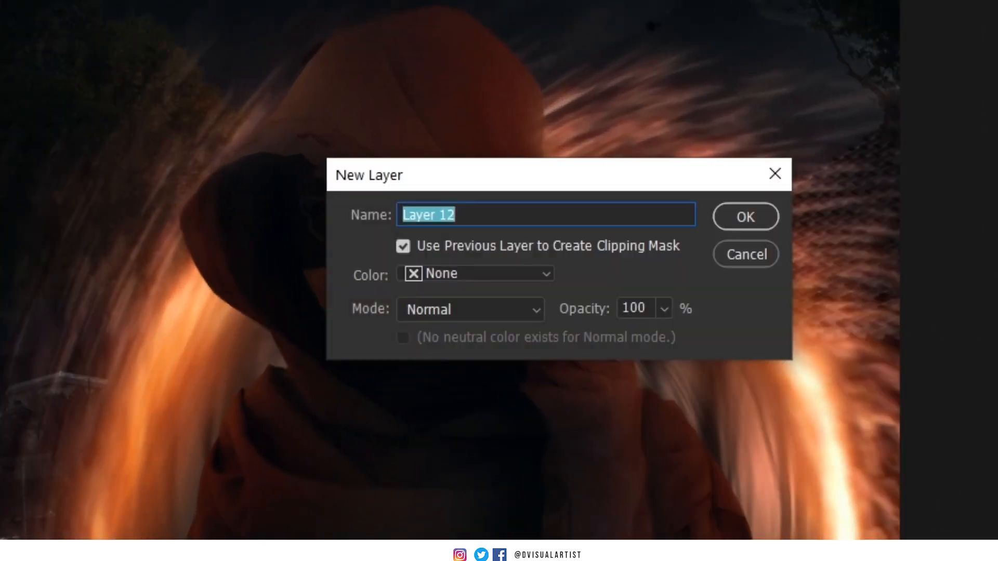
type("C")
key("BackSpace")
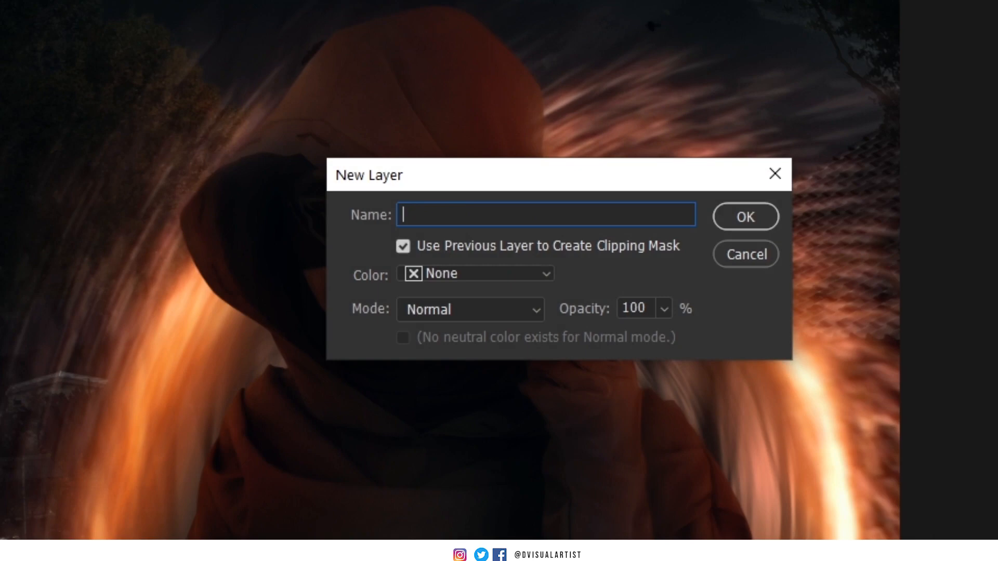
type("d")
key("BackSpace")
type("dO")
key("BackSpace")
key("BackSpace")
type("Dodge")
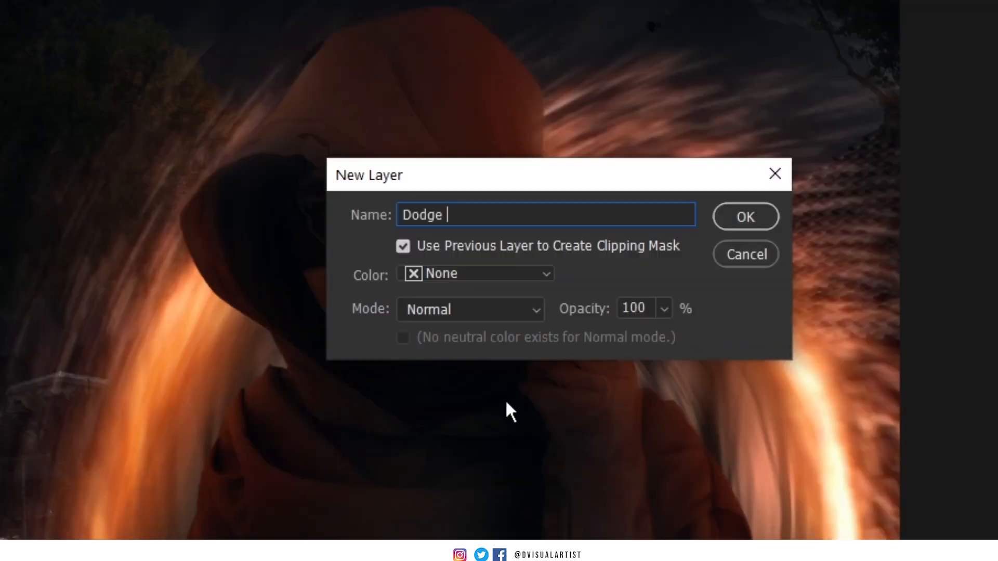
left_click(437, 311)
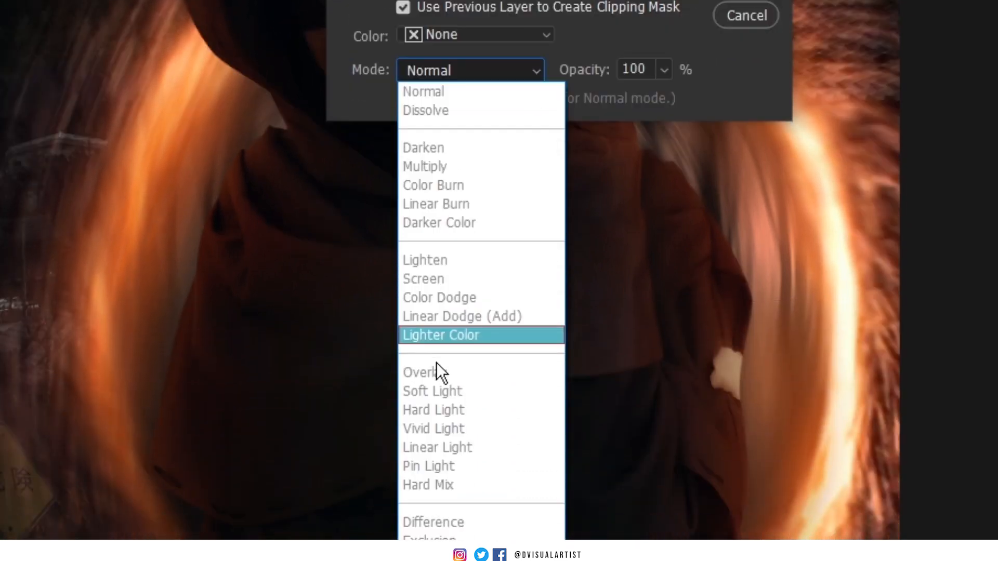
left_click(437, 362)
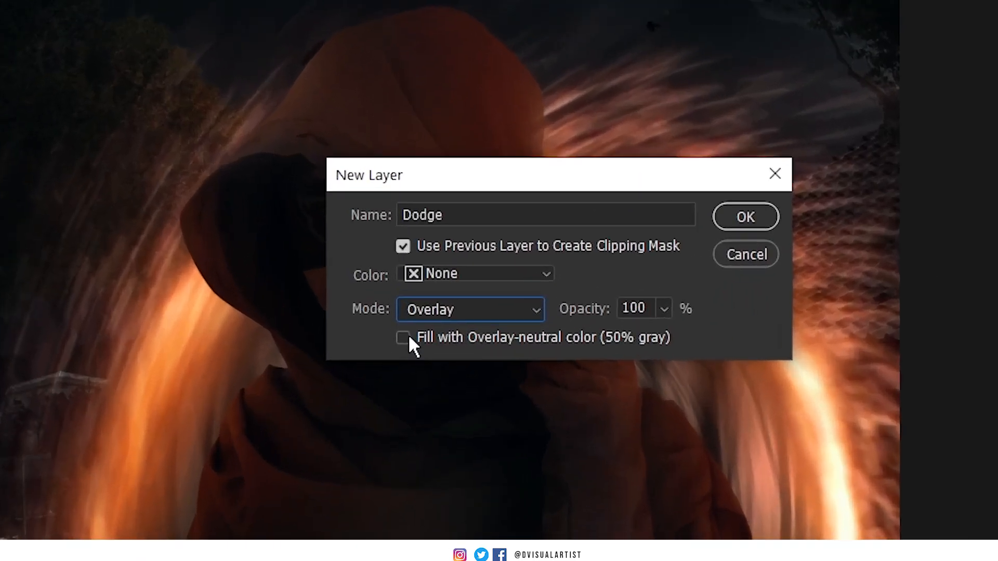
left_click(419, 346)
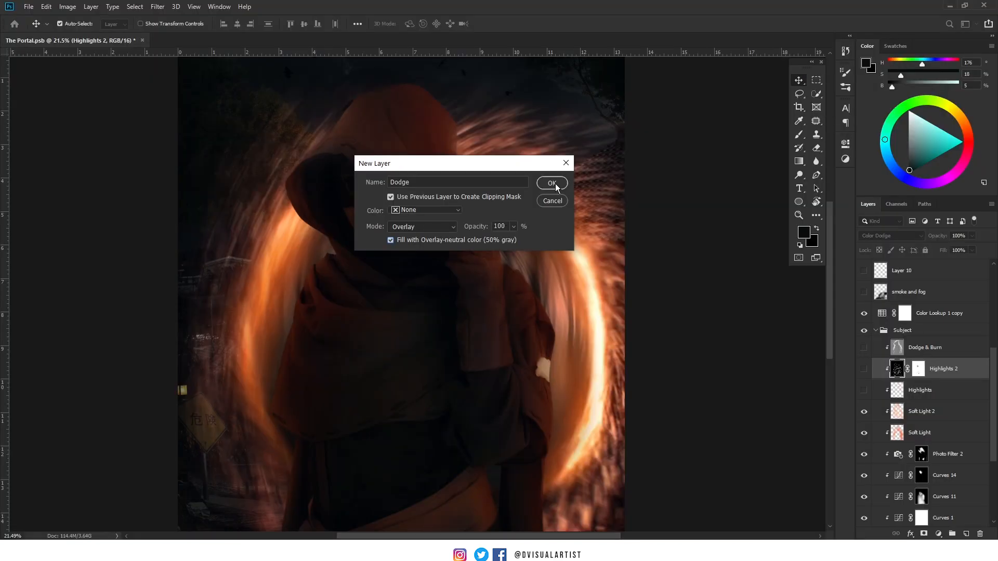
left_click(749, 217)
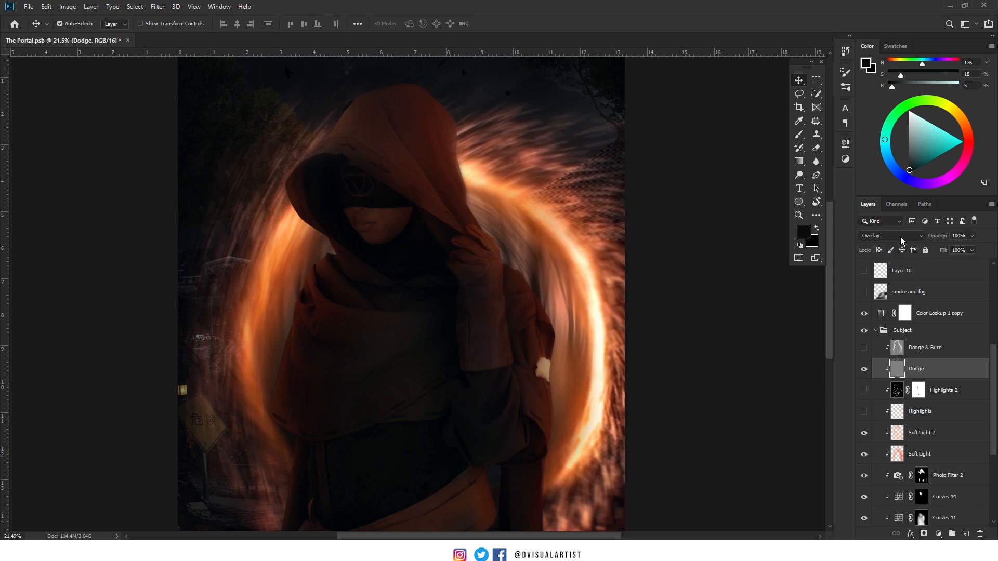
Activate the Dodge Tool with its range set to Midtones and its exposure to 70%
key("b")
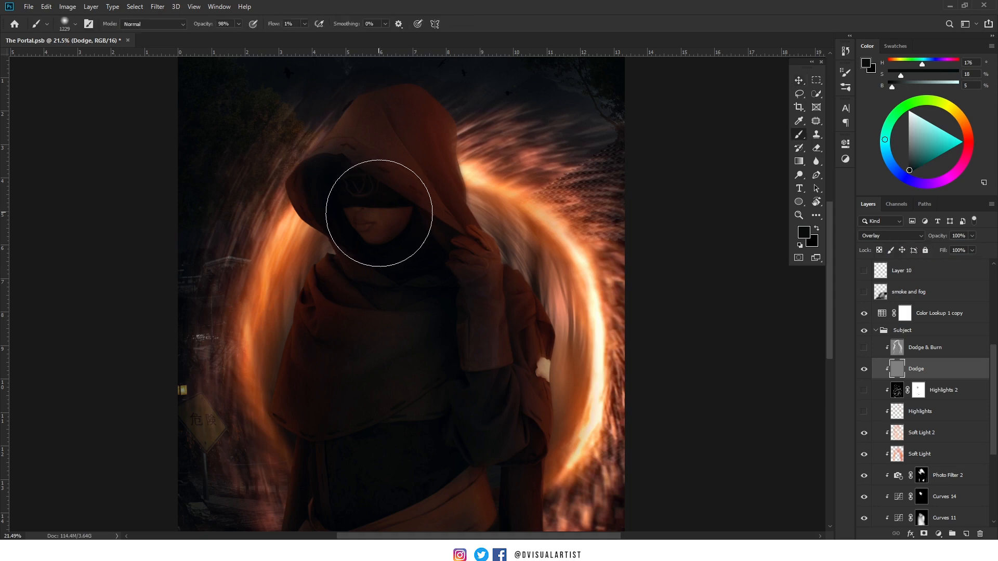
left_click(799, 174)
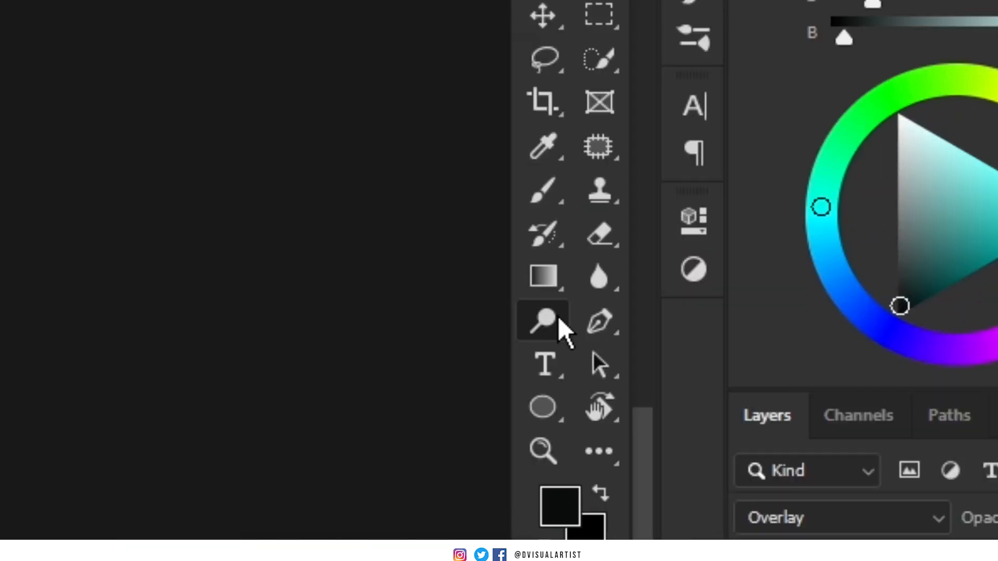
left_click(803, 175)
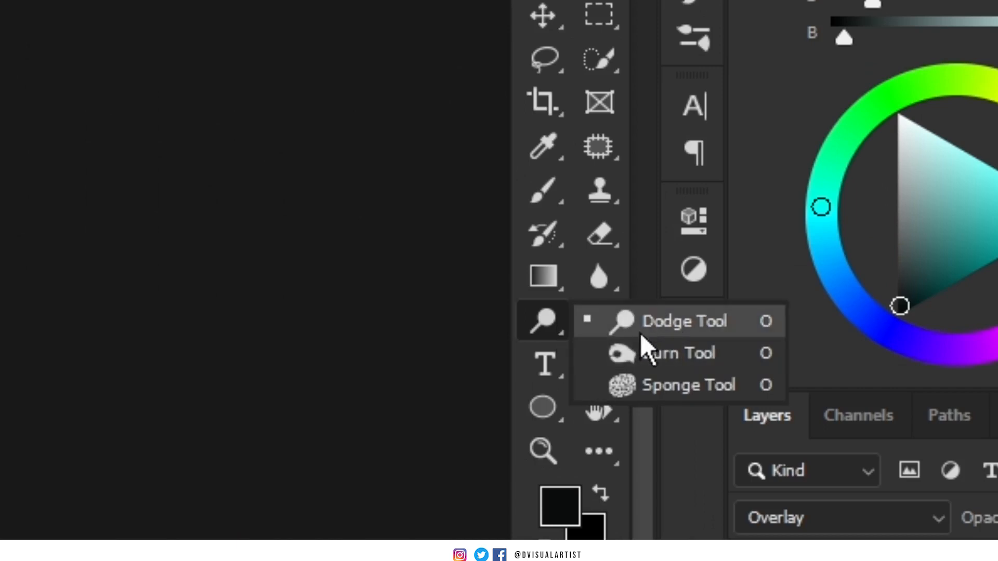
left_click(661, 355)
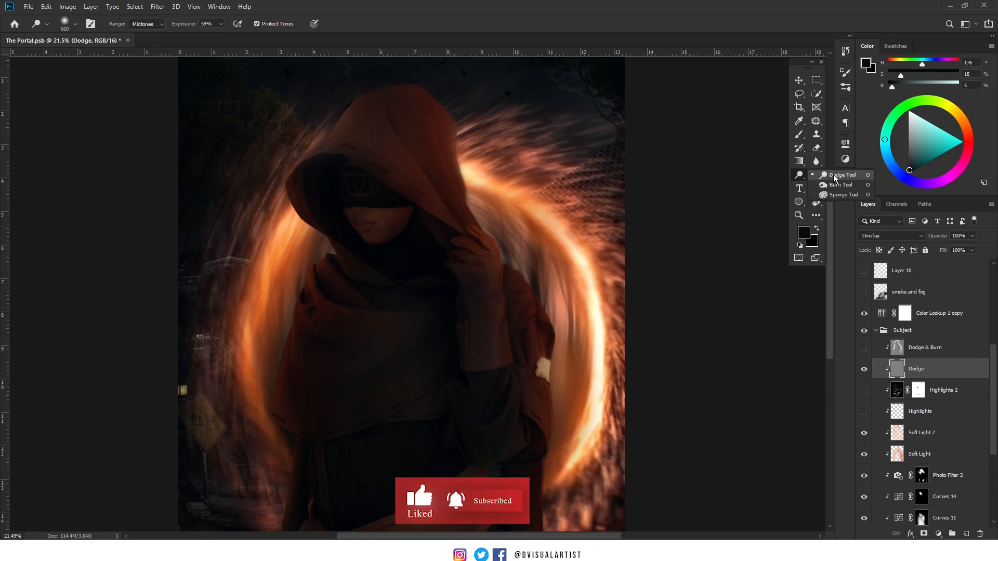
left_click(834, 177)
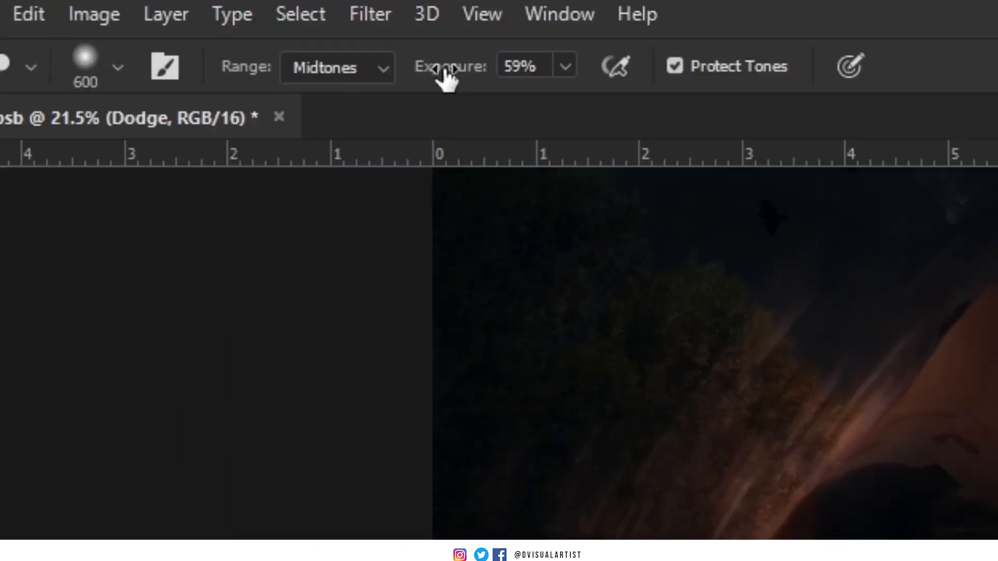
left_click(360, 74)
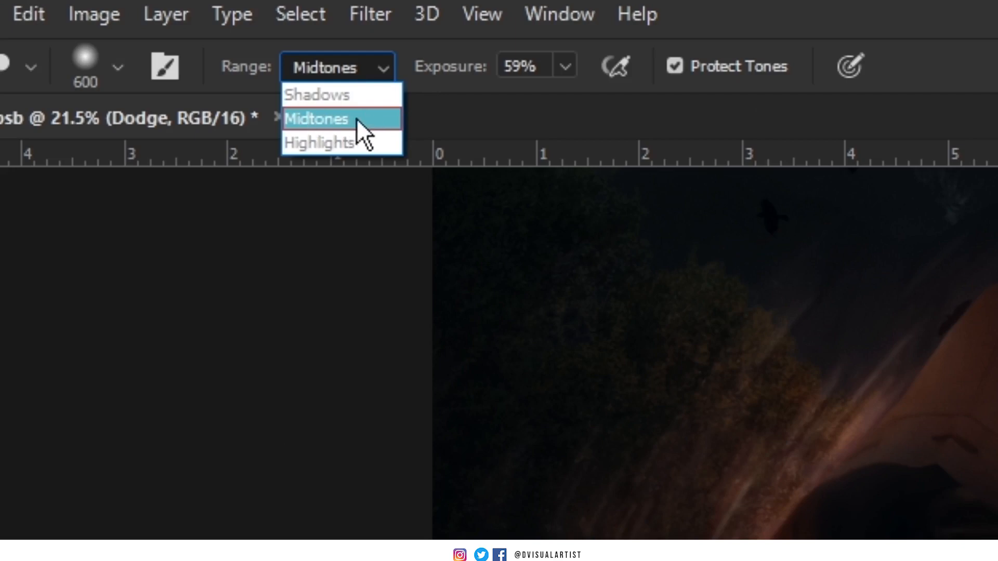
left_click(318, 121)
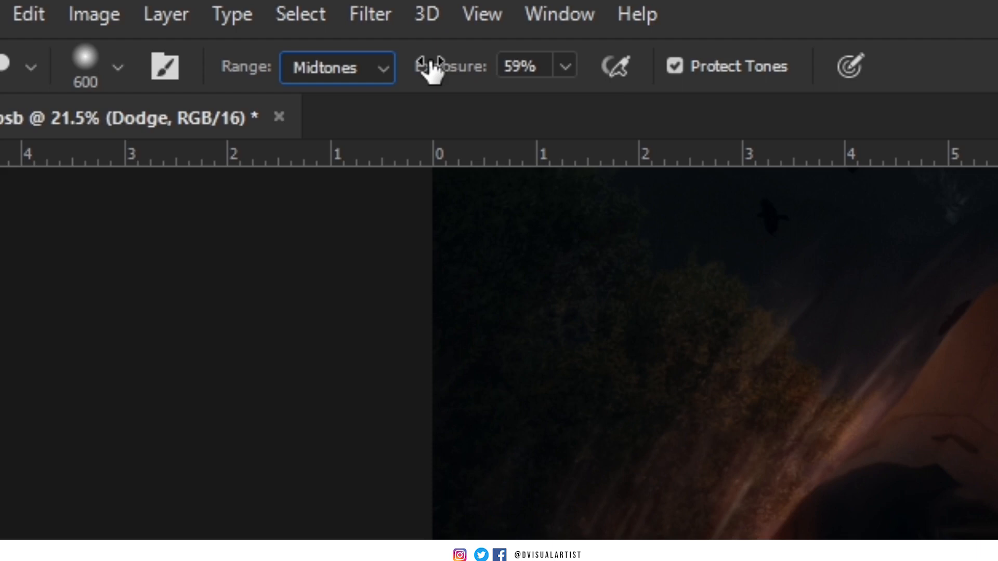
left_click_drag(431, 68, 451, 58)
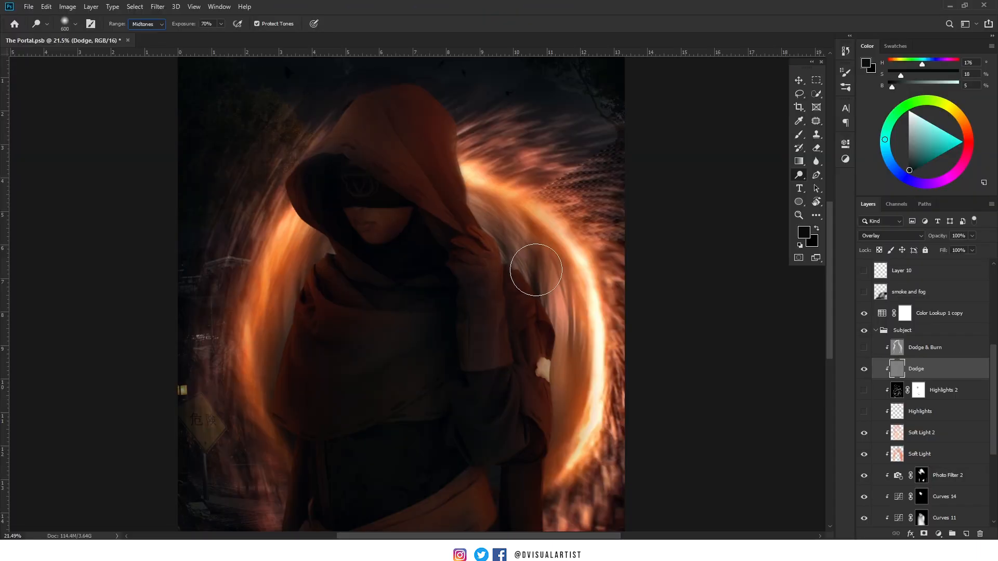
Set the Dodge Tool's brush to Soft Round Pressure Opacity and Flow and reduce its size to 300 px
mouse_move(536, 270)
left_mouse_down()
mouse_move(577, 264)
mouse_move(556, 266)
mouse_move(517, 223)
left_mouse_up()
right_click(520, 220)
left_click(582, 427)
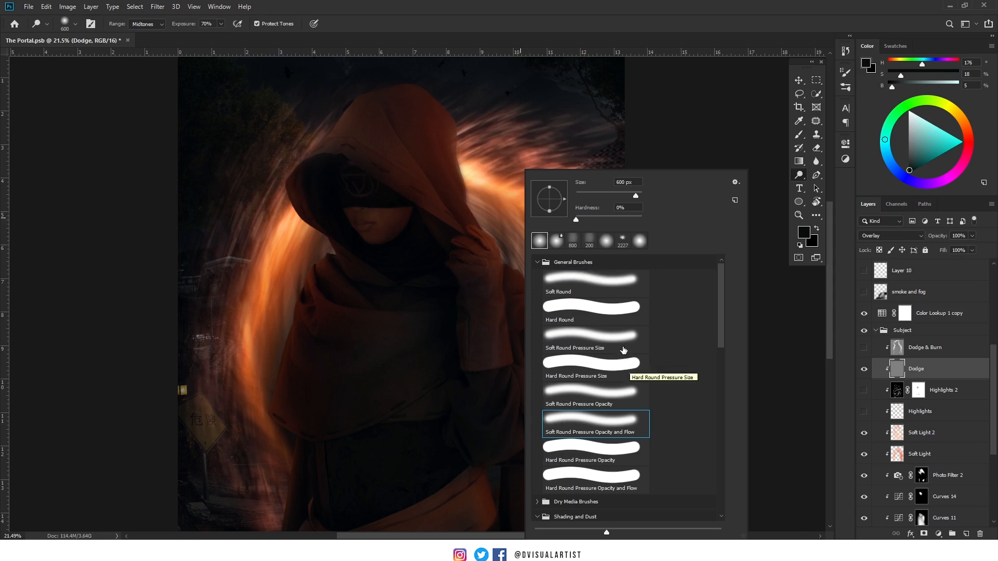
left_click(527, 29)
key("bracketleft")
key("bracketleft")
key("bracketleft")
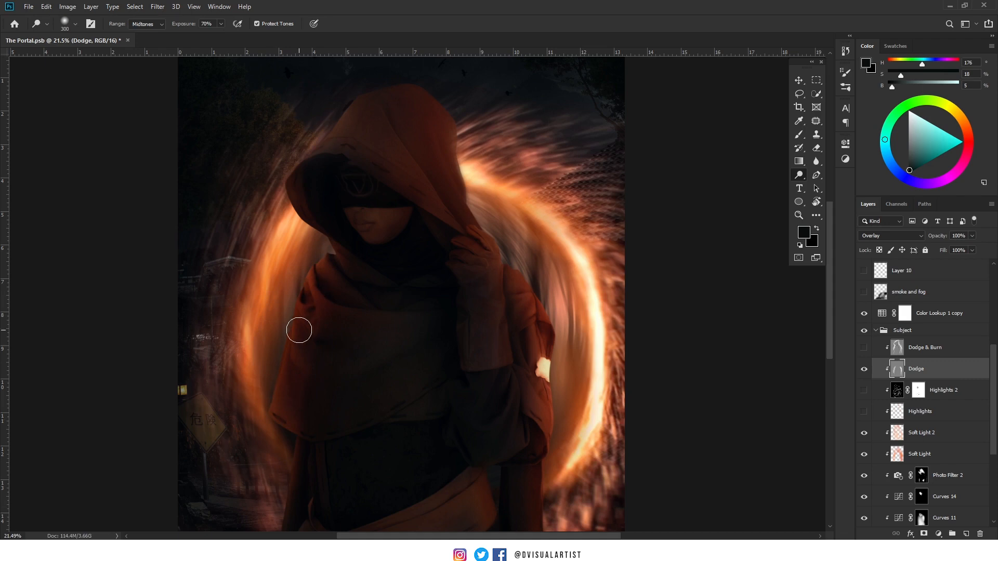
Dodge the left edge of the cloak, raise the exposure to 86%, and brighten the hood edge and raised hand facing the portal
left_click_drag(266, 411, 278, 340)
left_click_drag(183, 29, 190, 27)
mouse_move(461, 164)
left_mouse_down()
mouse_move(469, 189)
mouse_move(439, 111)
mouse_move(476, 201)
left_mouse_up()
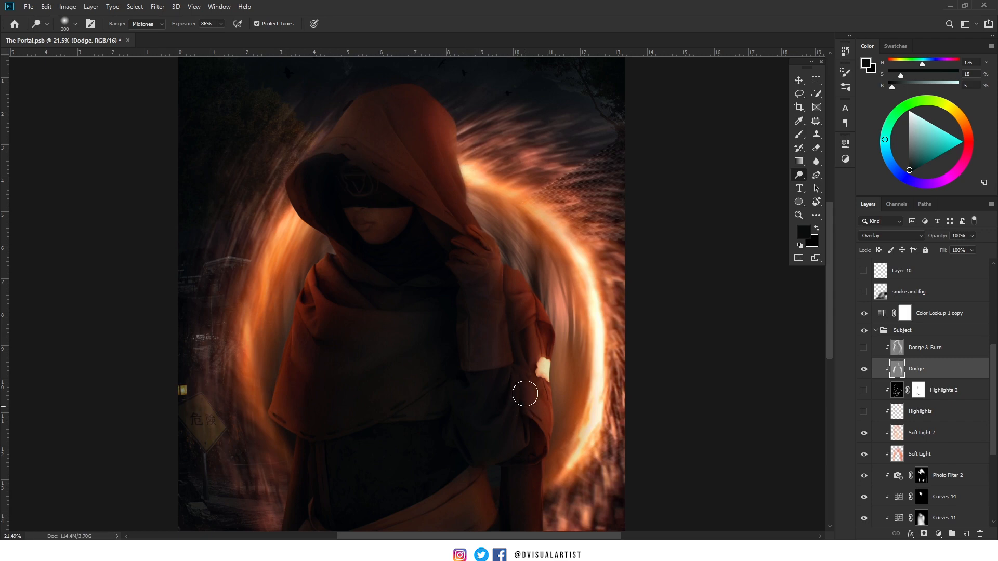
mouse_move(450, 212)
left_mouse_down()
mouse_move(492, 259)
mouse_move(499, 316)
mouse_move(496, 259)
left_mouse_up()
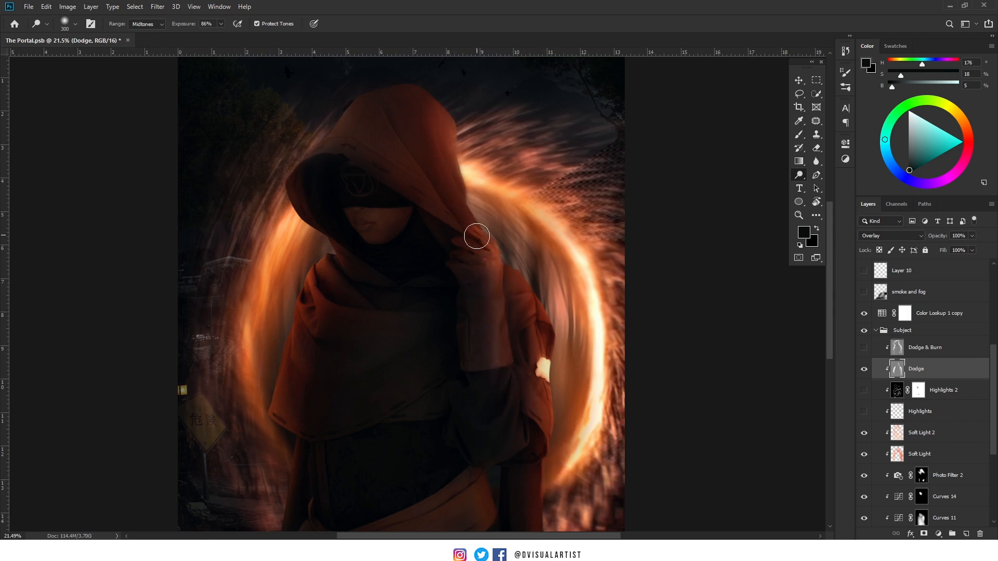
right_click(300, 318, "alt")
Toggle the Dodge layer's visibility and inspect the brightened edges of the figure up close
left_click(863, 369)
left_click(864, 369)
mouse_move(863, 370)
left_mouse_down()
mouse_move(865, 412)
mouse_move(863, 390)
left_mouse_up()
scroll(535, 269, "up", 3)
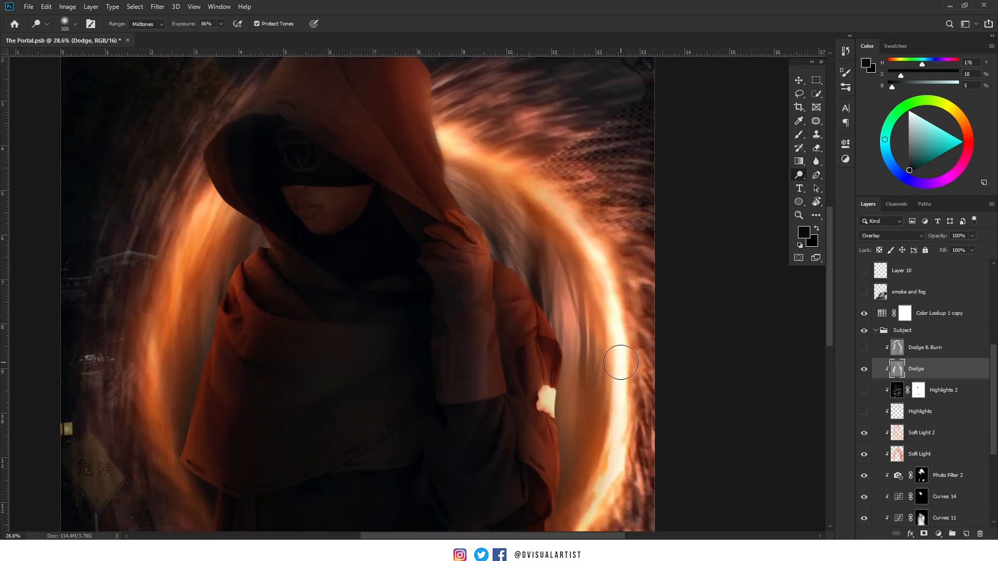
key("v")
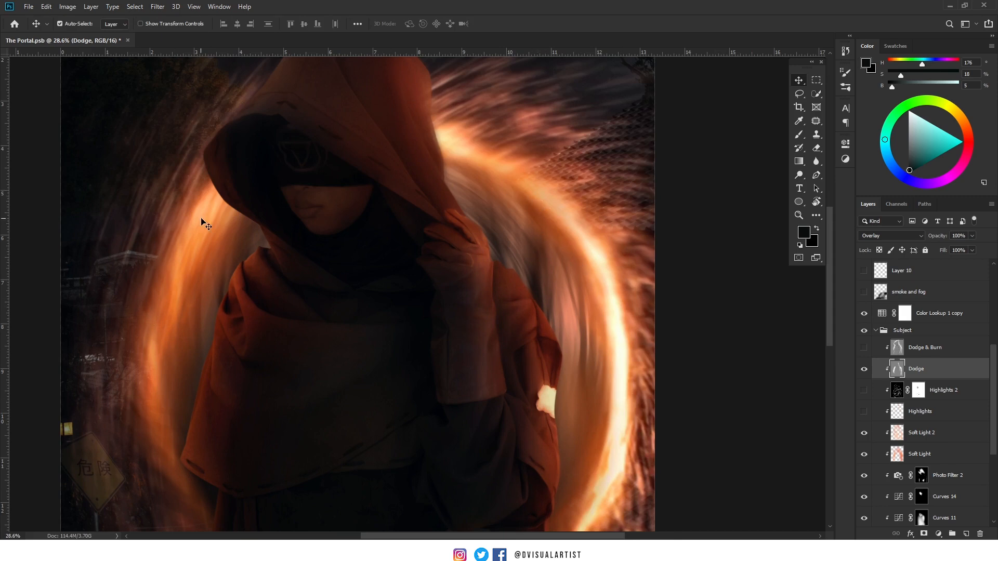
scroll(201, 224, "down", 1)
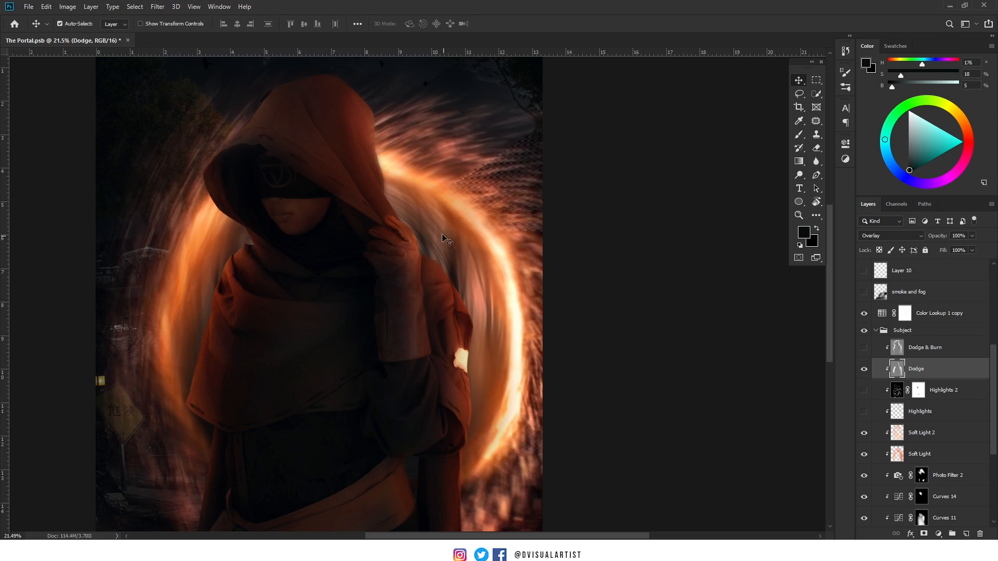
Dodge further along the right edge of the cloak, from behind the raised arm down to the lower sleeve
left_click(799, 177)
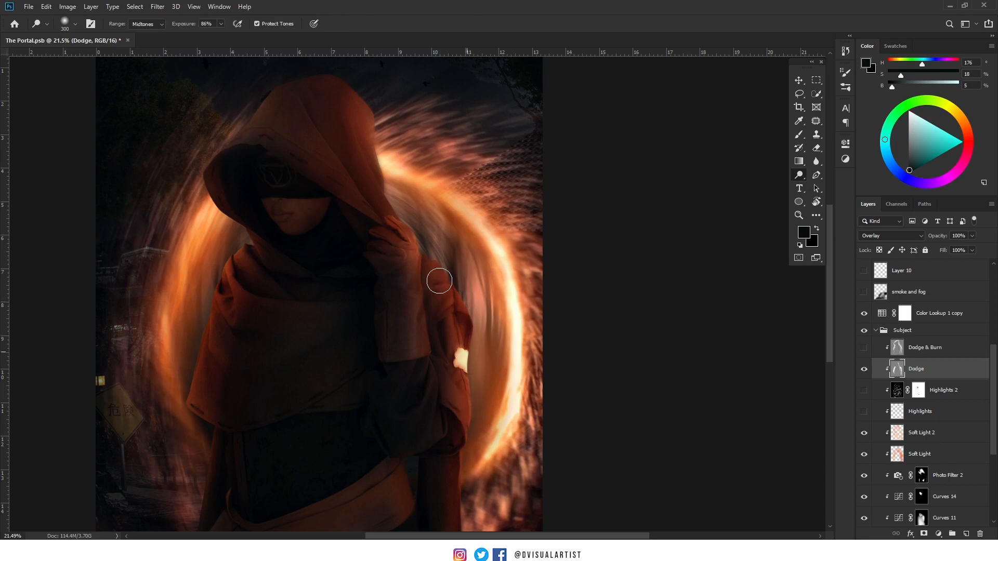
mouse_move(454, 297)
left_mouse_down()
mouse_move(460, 306)
mouse_move(455, 293)
left_mouse_up()
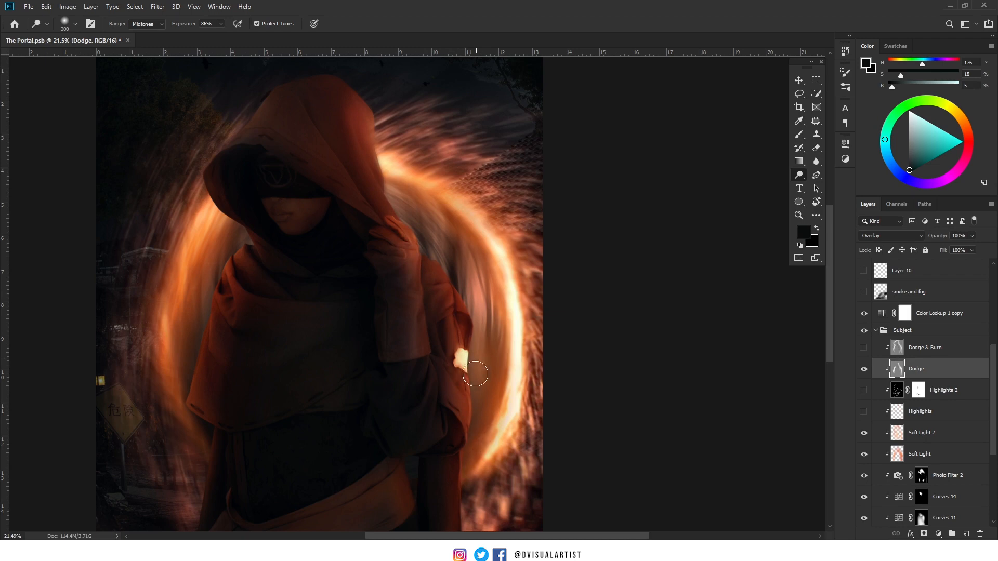
left_click_drag(464, 458, 467, 463)
scroll(445, 308, "down", 3)
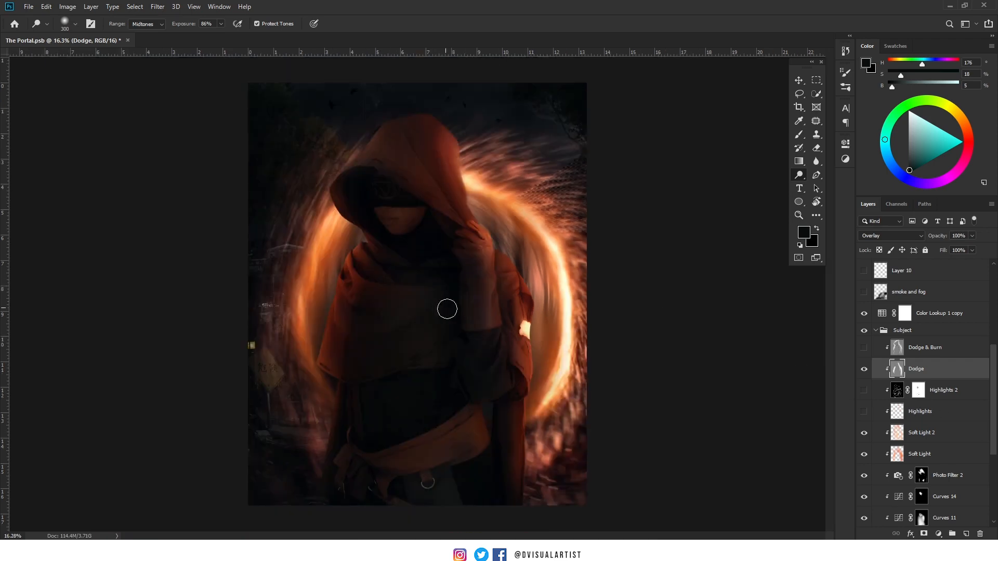
scroll(461, 319, "up", 2)
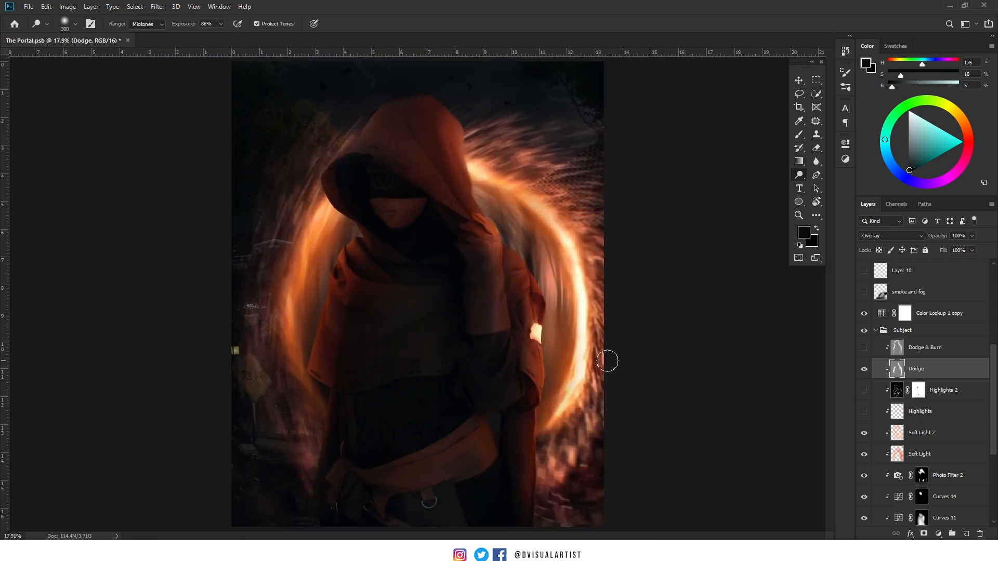
Toggle the Highlights layer's visibility to preview its effect on the figure
left_click(908, 420)
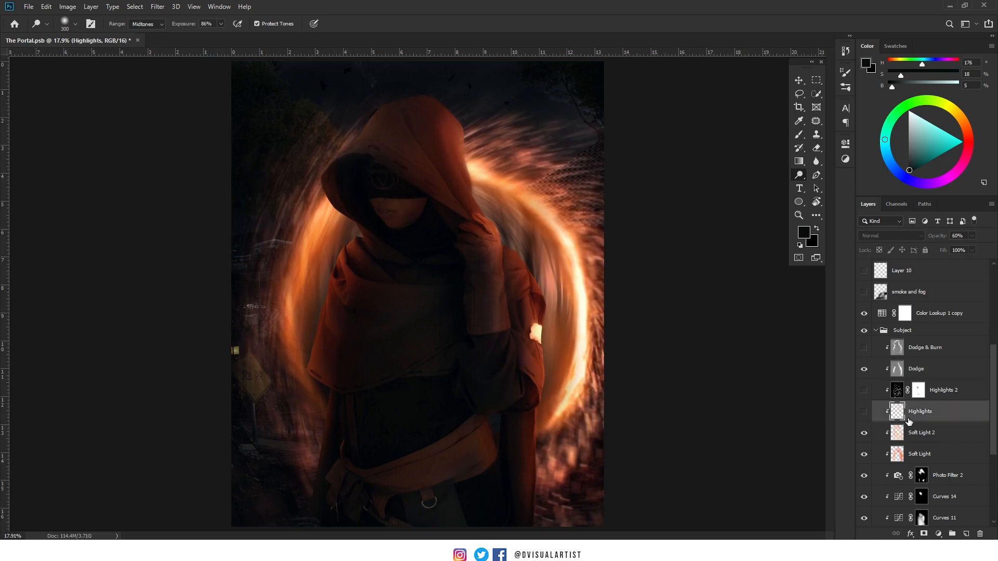
left_click(864, 411)
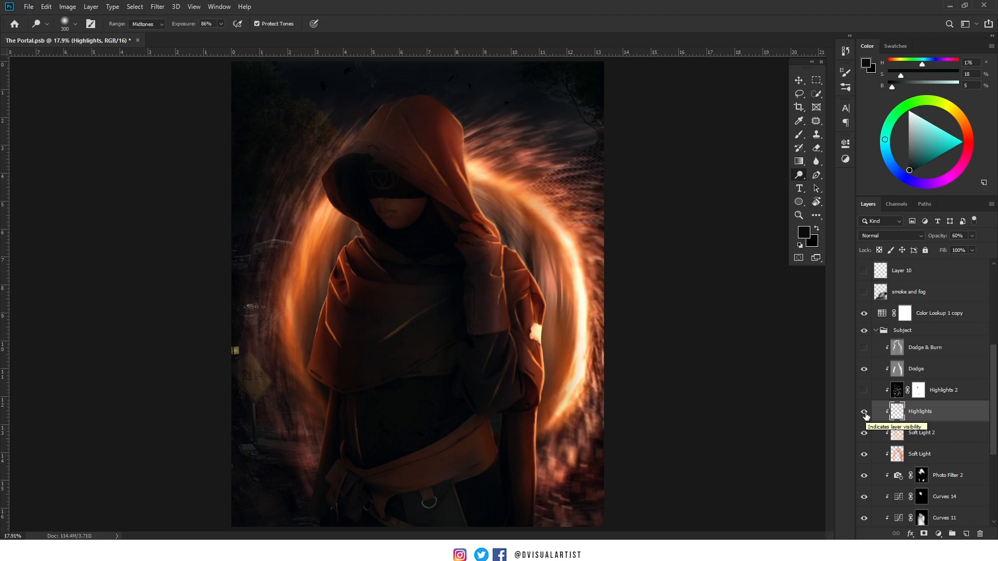
left_click(865, 412)
Add a new clipped layer above Soft Light 2 and set the Brush Tool to Soft Round Pressure Opacity and Flow
left_click(938, 440)
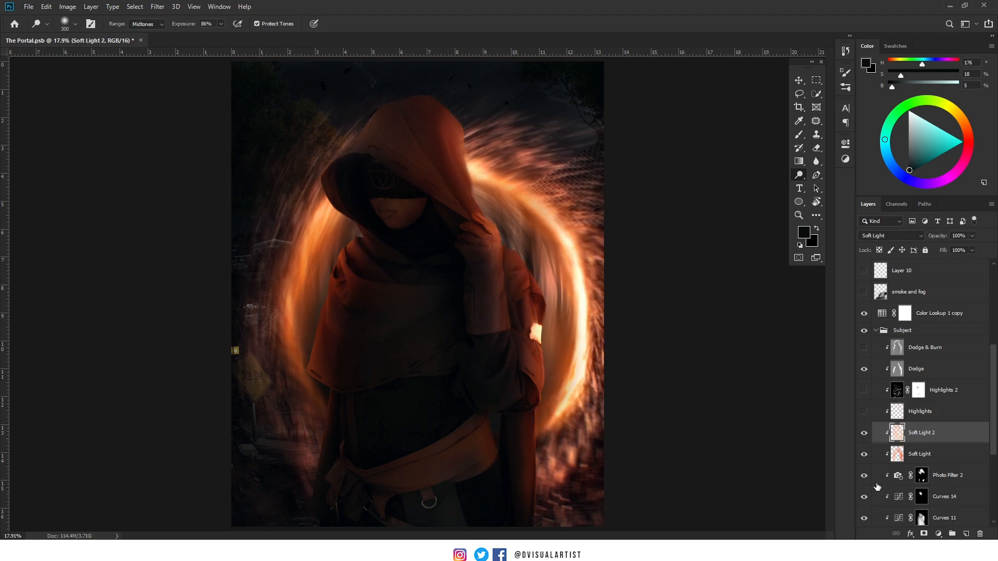
left_click(968, 535)
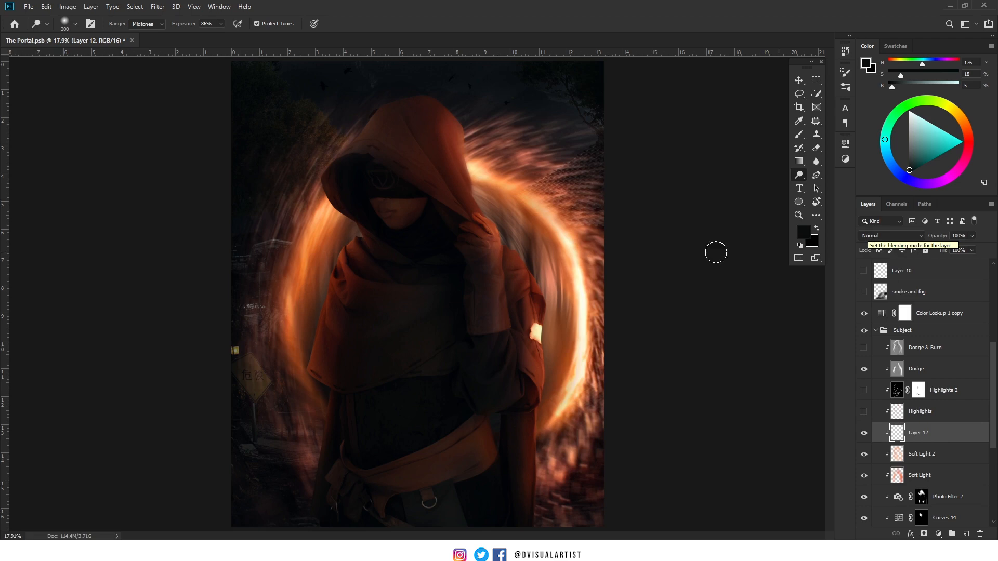
key("b")
right_click(500, 232, "alt")
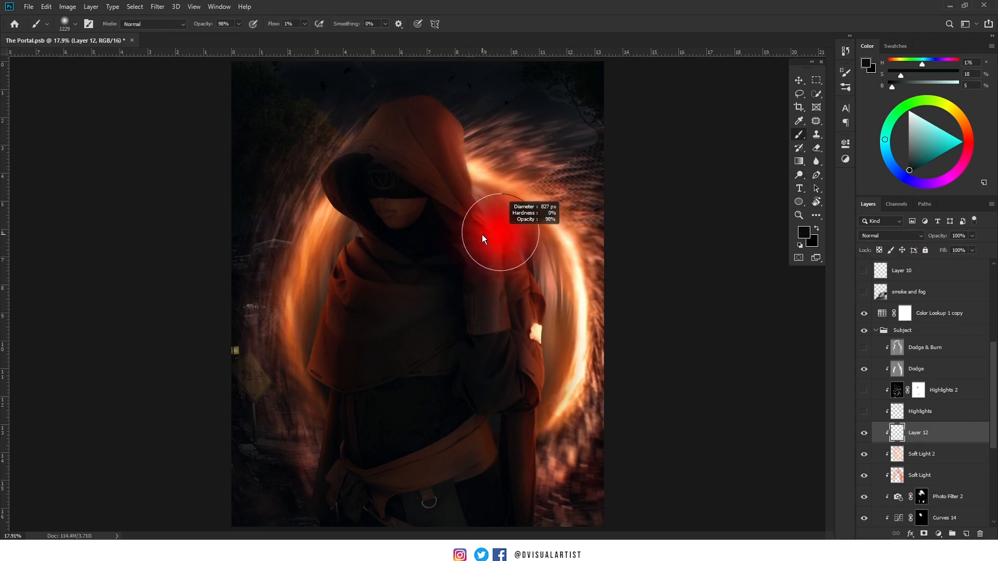
right_click(408, 242)
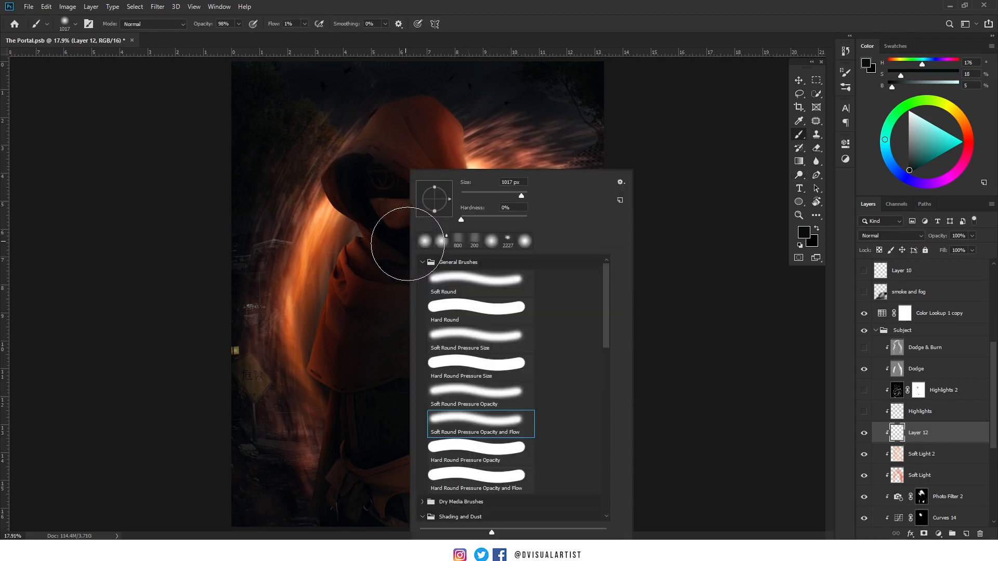
double_click(466, 428)
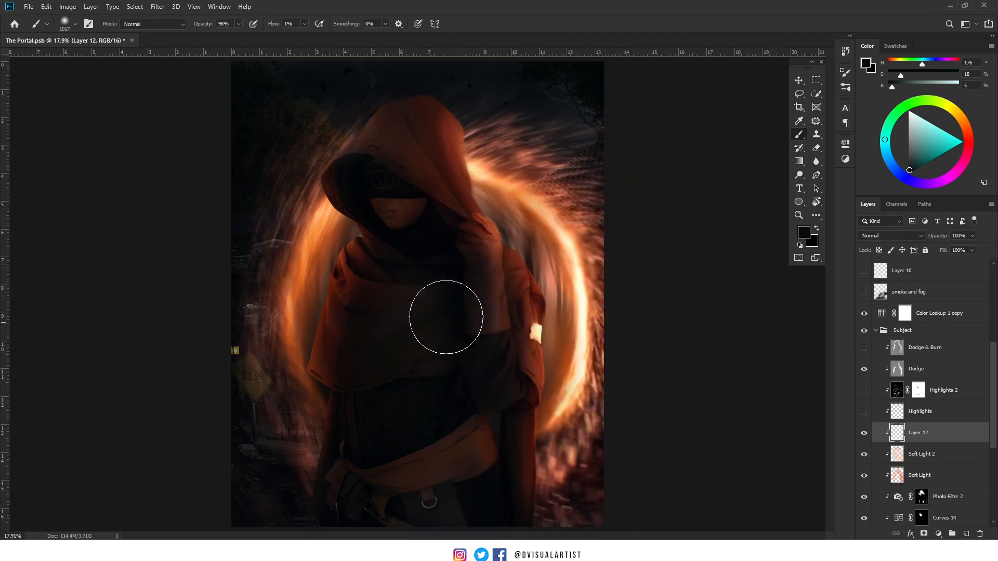
Reduce the brush size to about 498 px and set both its opacity and flow to 100%
mouse_move(389, 295)
left_mouse_down()
mouse_move(398, 421)
mouse_move(392, 351)
mouse_move(391, 372)
mouse_move(392, 361)
left_mouse_up()
left_click_drag(401, 312, 387, 312)
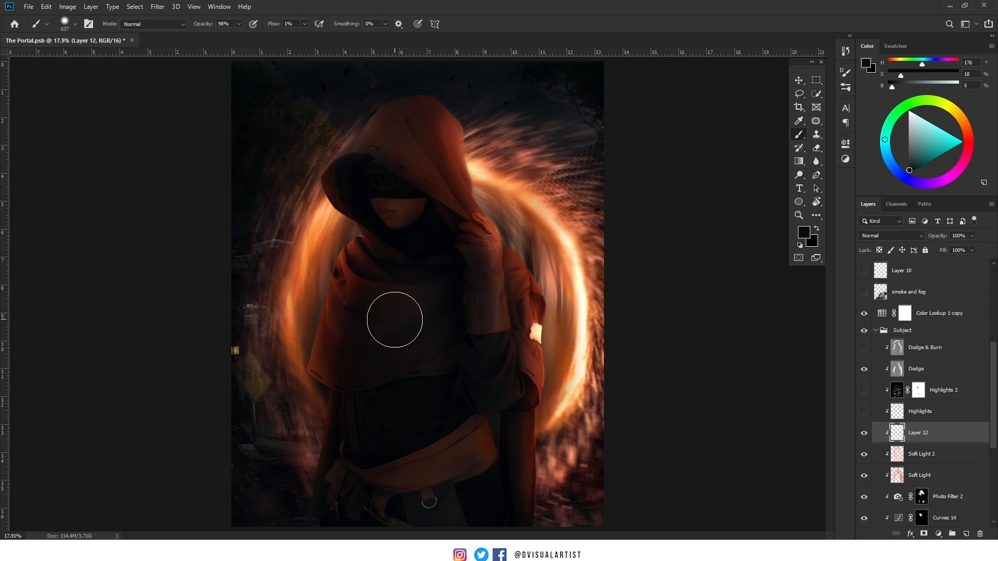
left_click_drag(384, 322, 377, 323)
left_click_drag(393, 314, 390, 317)
left_click_drag(410, 332, 426, 331)
left_click_drag(206, 24, 286, 23)
Sample the portal ring's orange, #e48846, as the foreground colour and return to the Brush Tool
key("i")
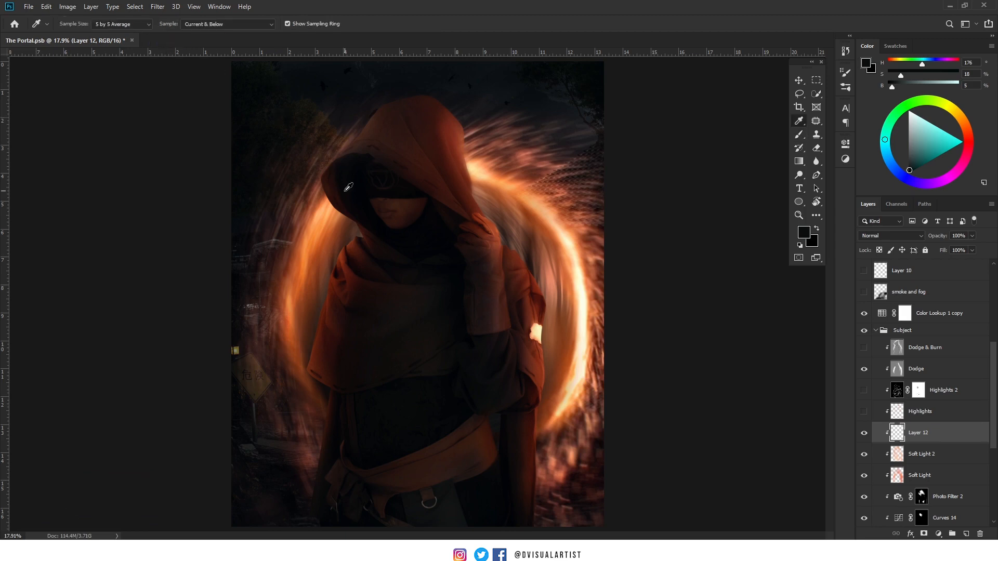
left_click_drag(513, 199, 529, 198)
left_click(803, 232)
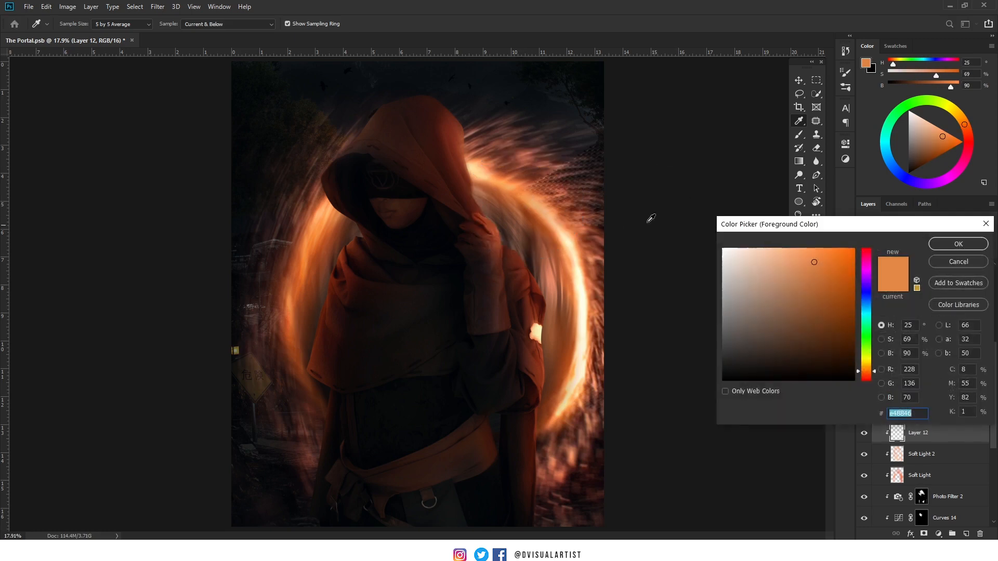
left_click_drag(755, 227, 408, 193)
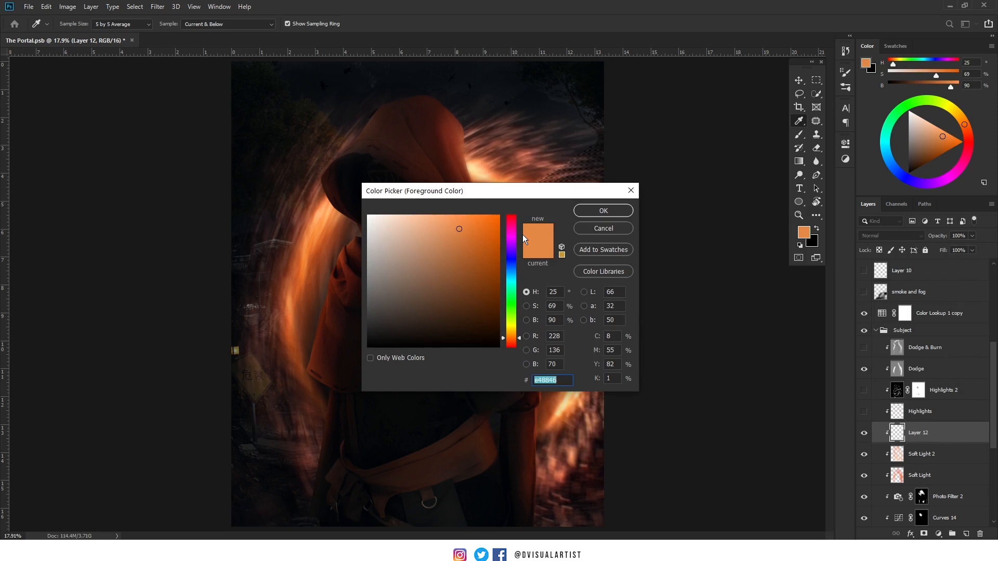
left_click(595, 229)
key("b")
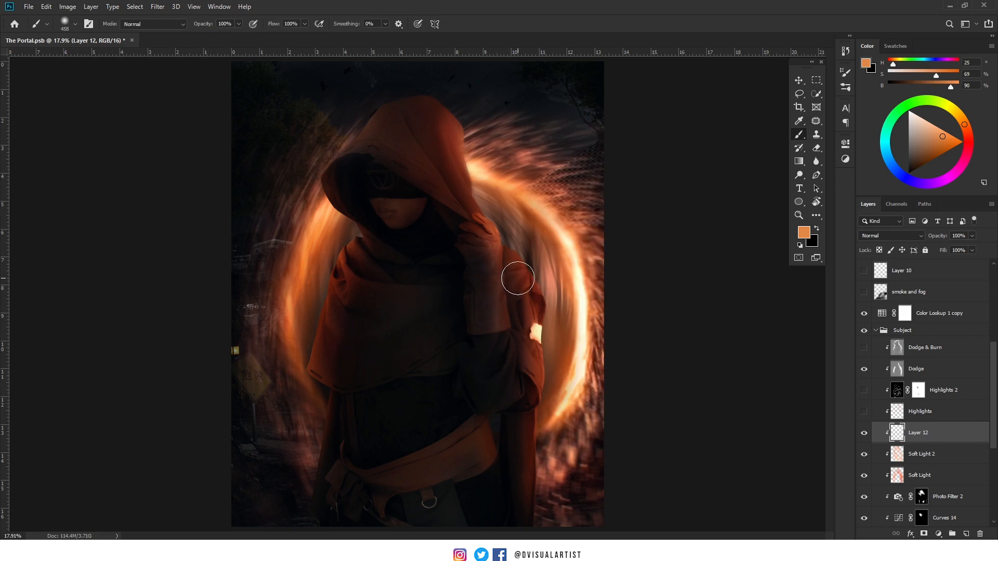
Try broad orange strokes at full flow down the right edge of the cloak, and undo them
mouse_move(513, 272)
left_mouse_down()
mouse_move(517, 250)
mouse_move(540, 333)
left_mouse_up()
mouse_move(540, 432)
left_mouse_down()
mouse_move(531, 306)
mouse_move(540, 446)
mouse_move(542, 408)
left_mouse_up()
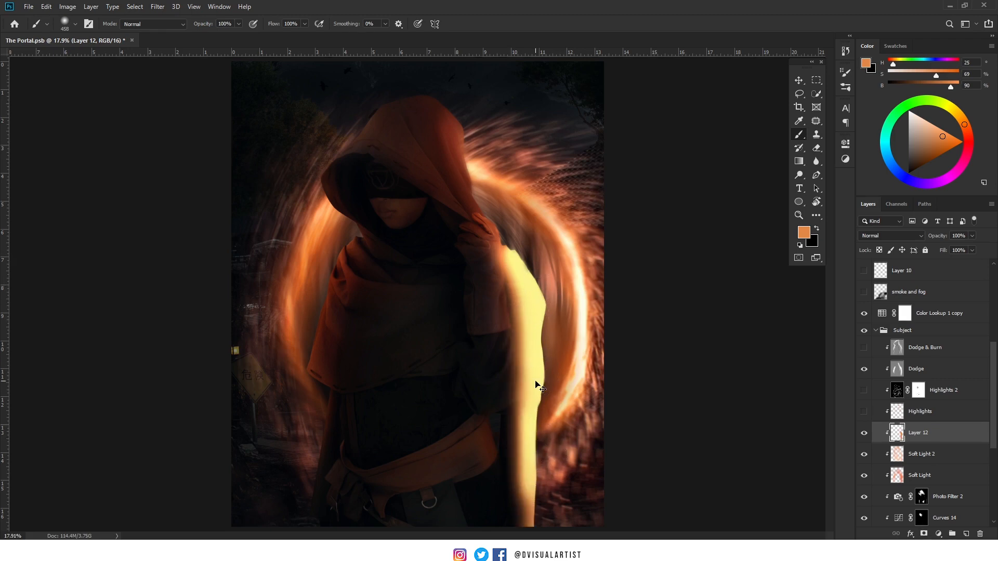
key("ctrl+z")
key("ctrl+z")
key("ctrl+z")
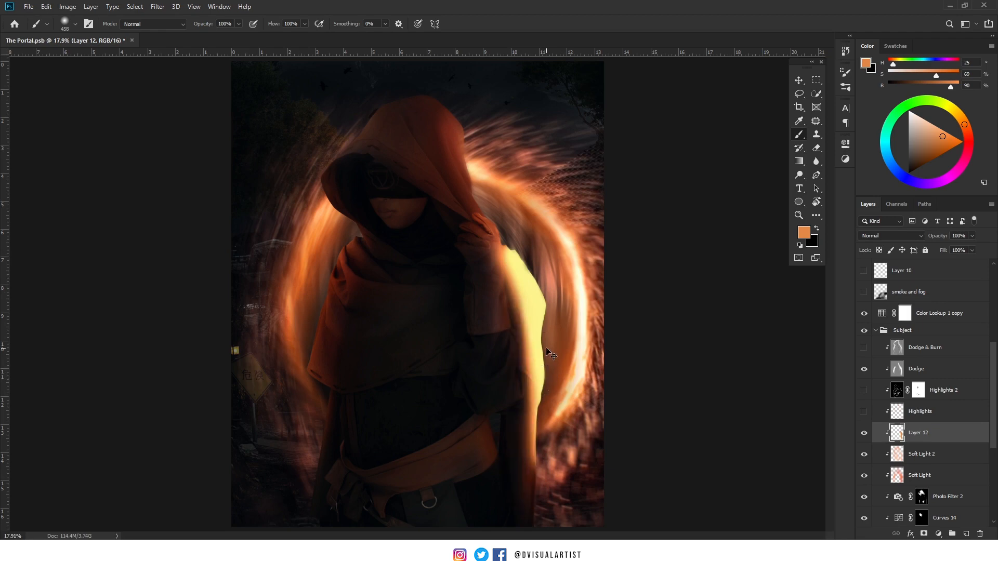
key("ctrl+z")
Try a thinner 125 px orange stroke along the cloak's right edge, and undo it
key("bracketleft")
key("bracketleft")
key("bracketleft")
key("bracketleft")
key("bracketleft")
key("bracketleft")
key("bracketleft")
mouse_move(513, 251)
left_mouse_down()
mouse_move(555, 325)
mouse_move(543, 304)
mouse_move(540, 435)
left_mouse_up()
key("ctrl+z")
key("ctrl+z")
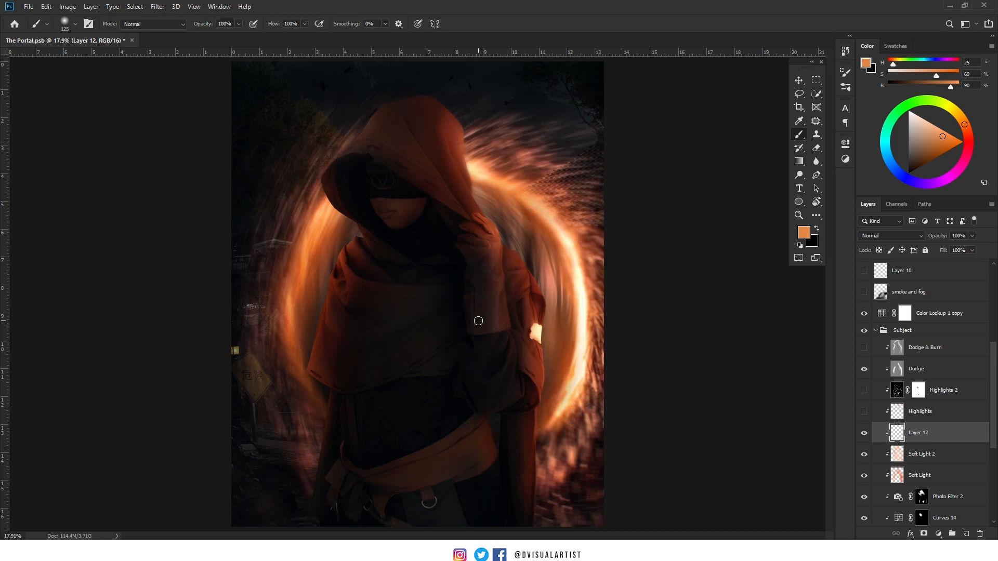
Set the brush hardness to 43% and its size to 125 px
mouse_move(470, 298)
left_mouse_down()
mouse_move(482, 295)
mouse_move(484, 354)
left_mouse_up()
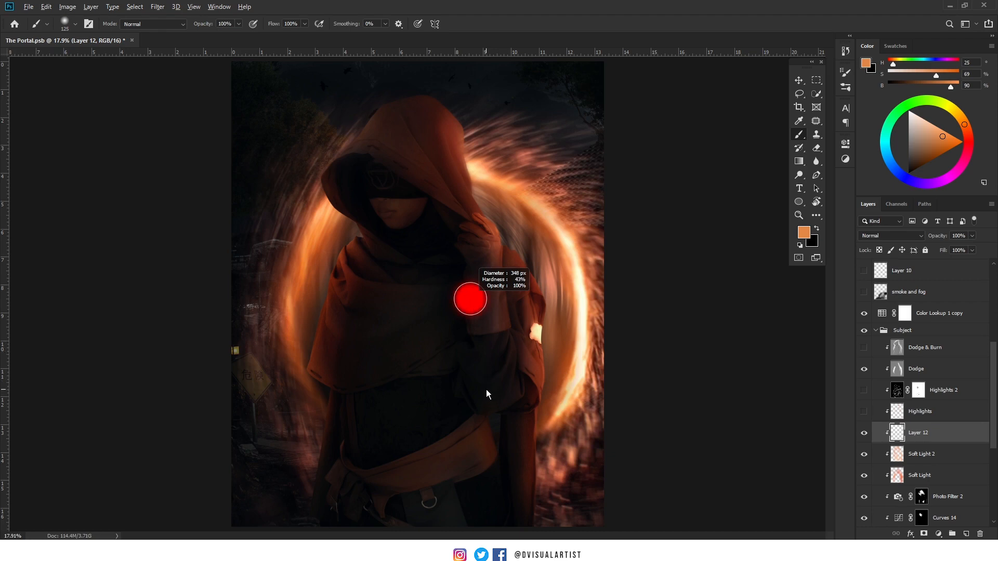
left_click_drag(486, 389, 485, 385)
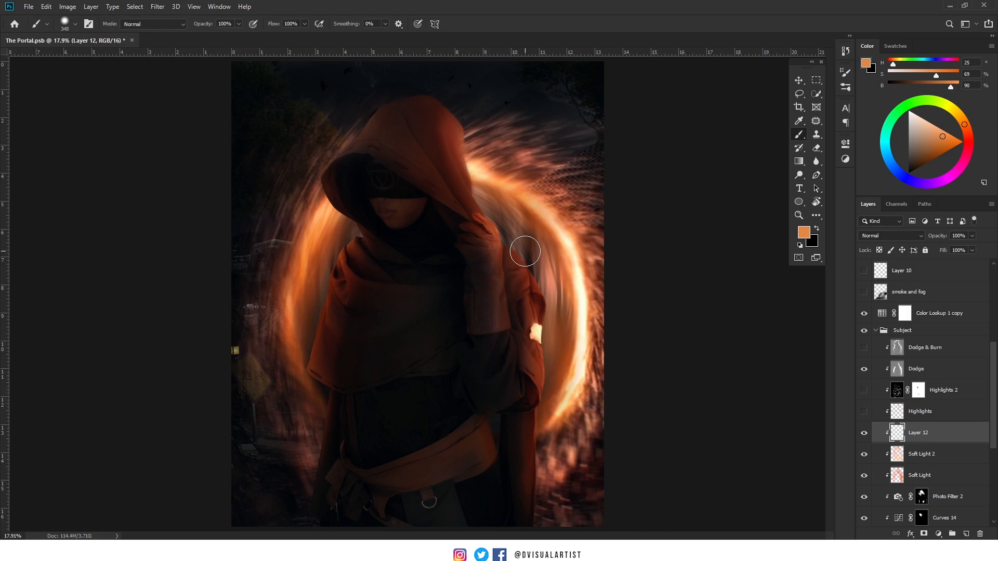
key("bracketleft")
key("bracketleft")
key("bracketleft")
key("bracketleft")
key("bracketleft")
key("bracketleft")
Review the brush preset and its Transfer settings, checking the Pen Pressure control for opacity and flow
right_click(388, 236)
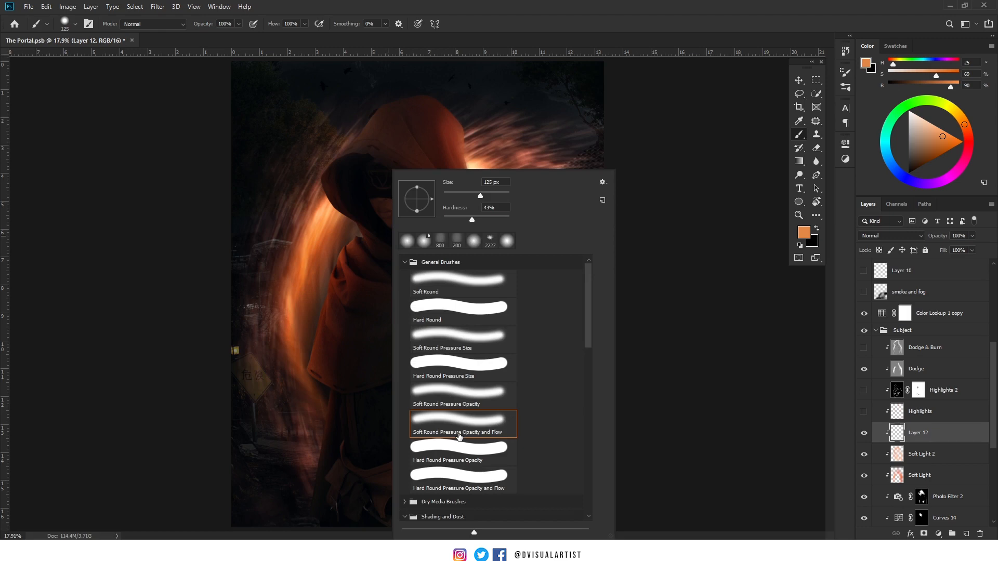
left_click(562, 15)
left_click(217, 6)
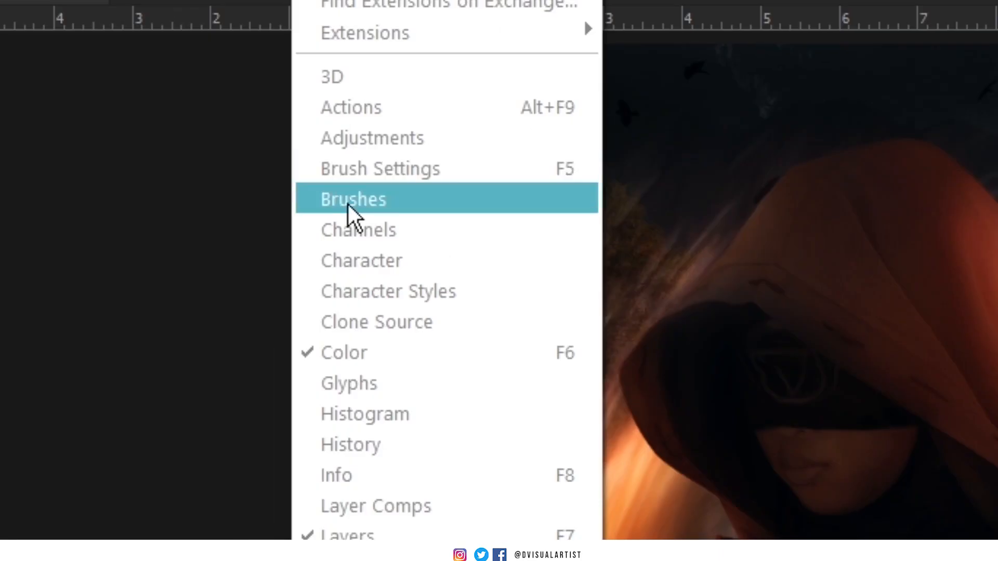
left_click(353, 166)
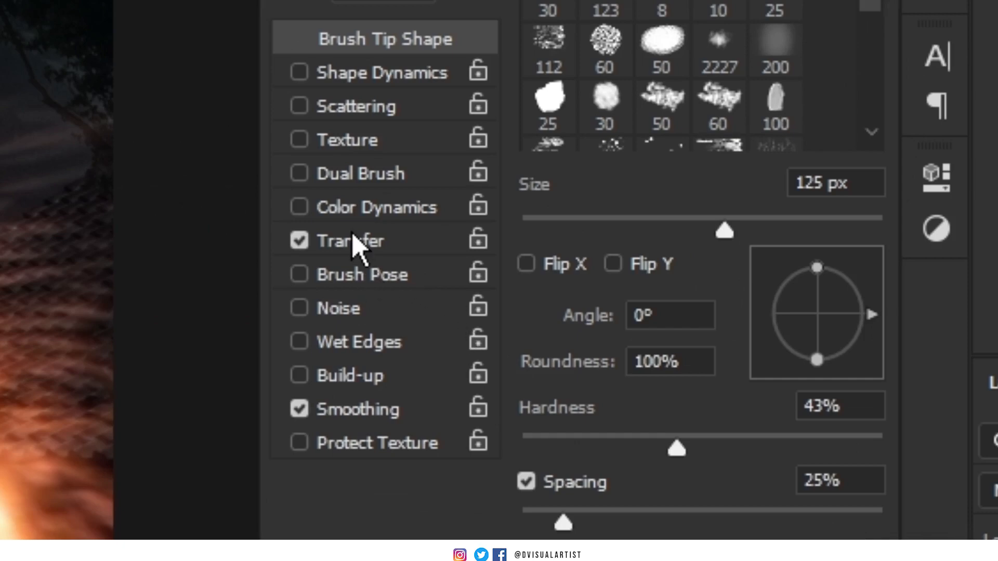
left_click(355, 243)
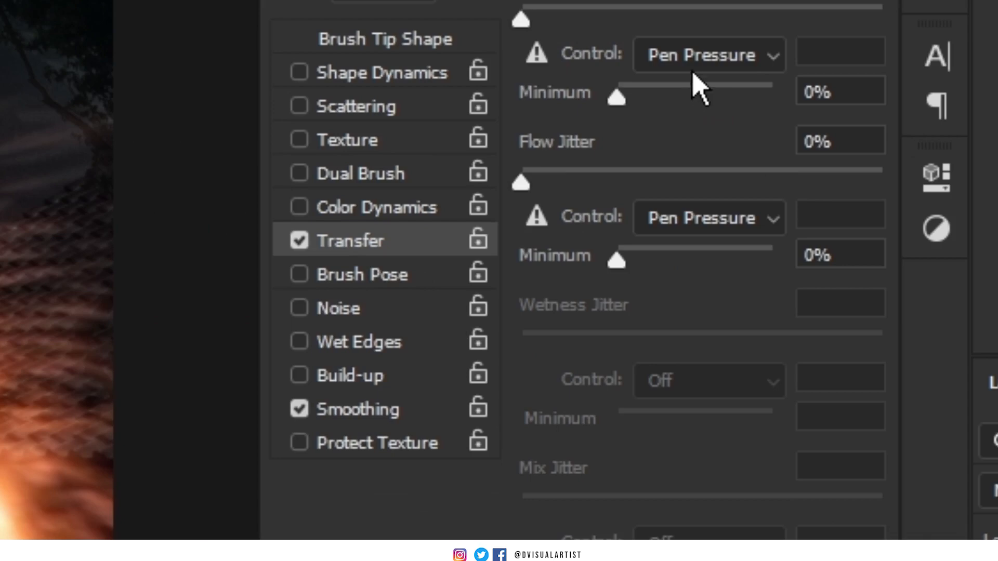
left_click(720, 61)
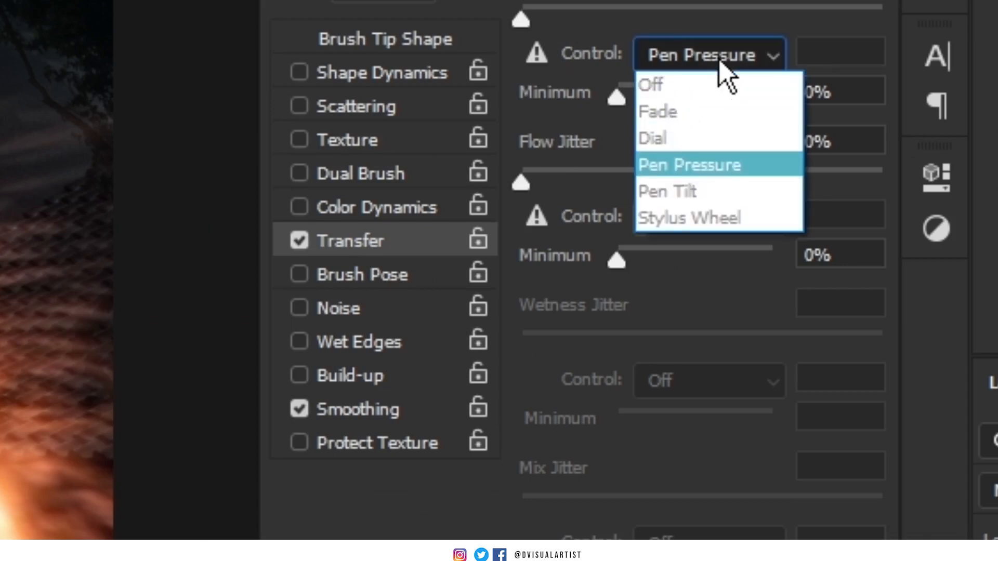
left_click(718, 58)
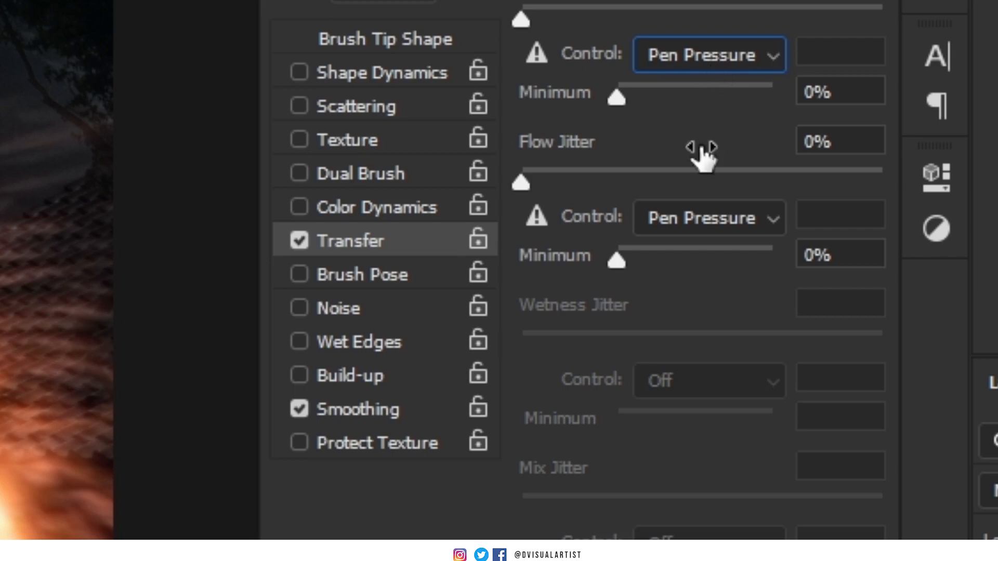
left_click(374, 414)
left_click(317, 418)
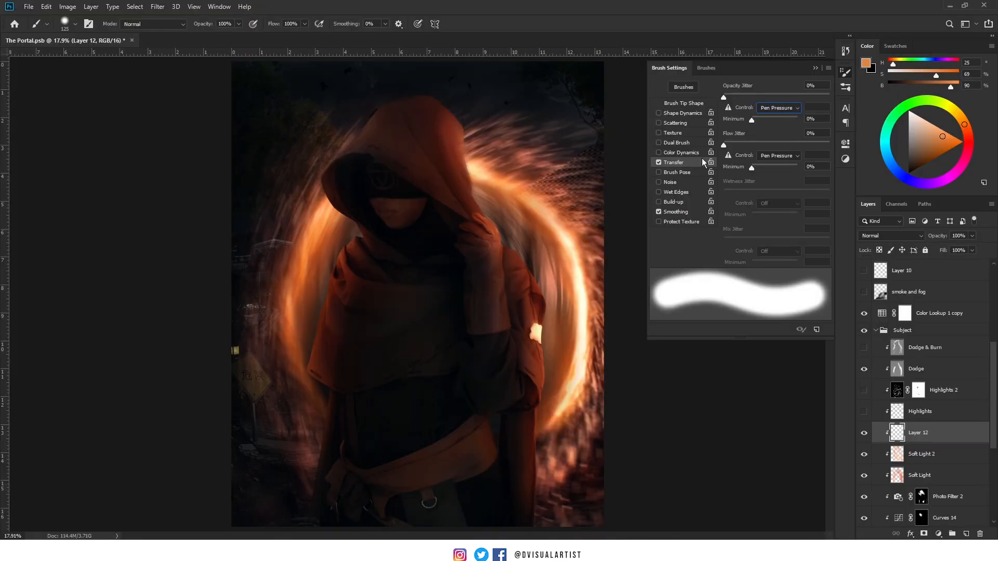
left_click(815, 69)
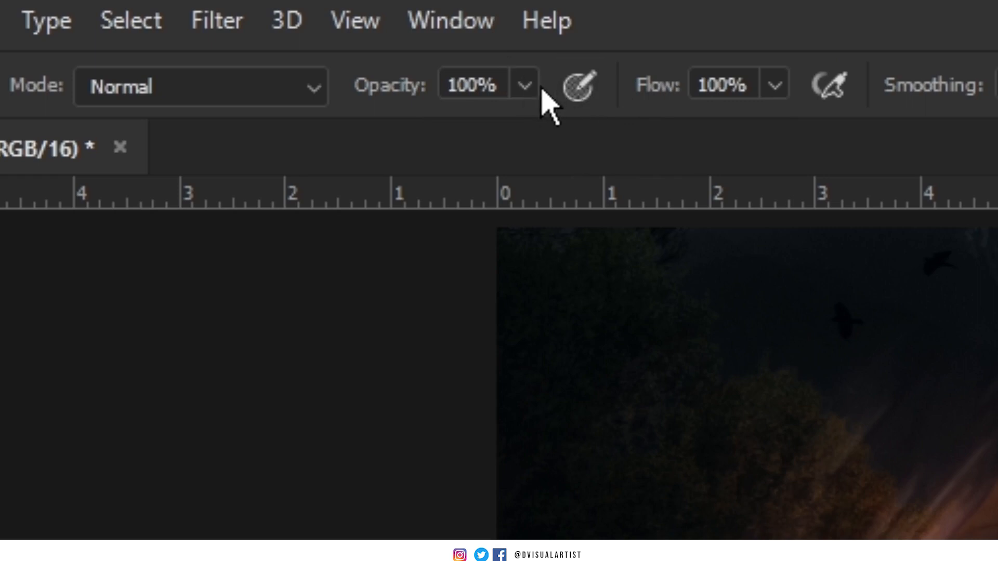
Enable airbrush-style build-up and set the brush flow to 6%
left_click(835, 93)
left_click(749, 84)
type("06")
key("Return")
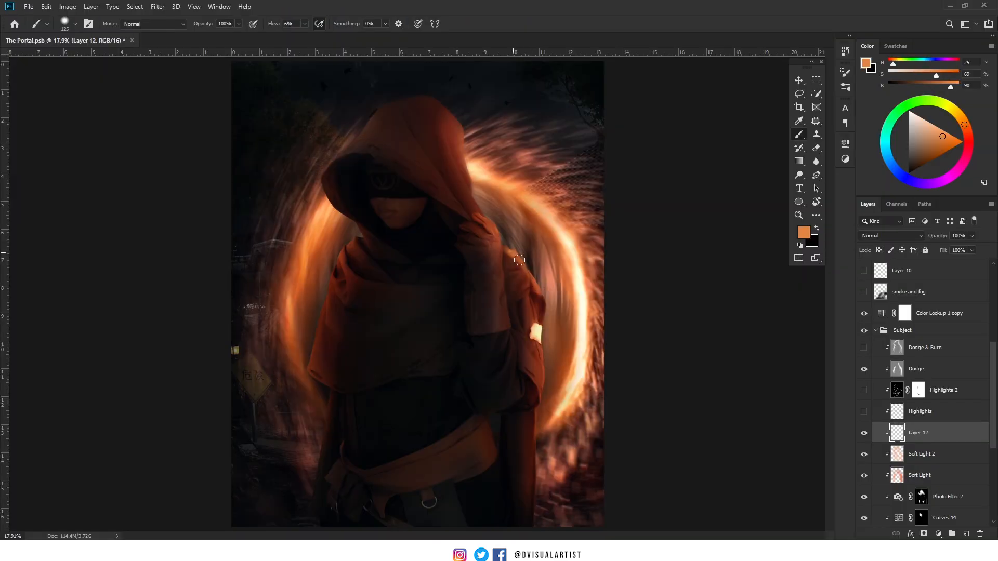
Test the low-flow orange brush along the edge behind the raised arm, and undo the strokes
mouse_move(515, 257)
left_mouse_down()
mouse_move(556, 327)
mouse_move(540, 300)
mouse_move(544, 386)
left_mouse_up()
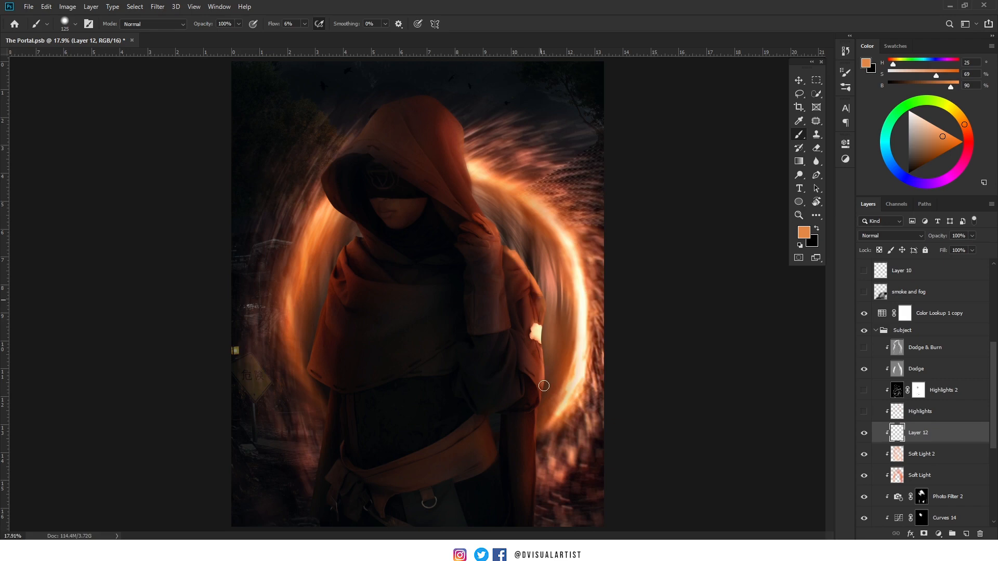
key("ctrl+z")
key("ctrl+z")
key("ctrl+z")
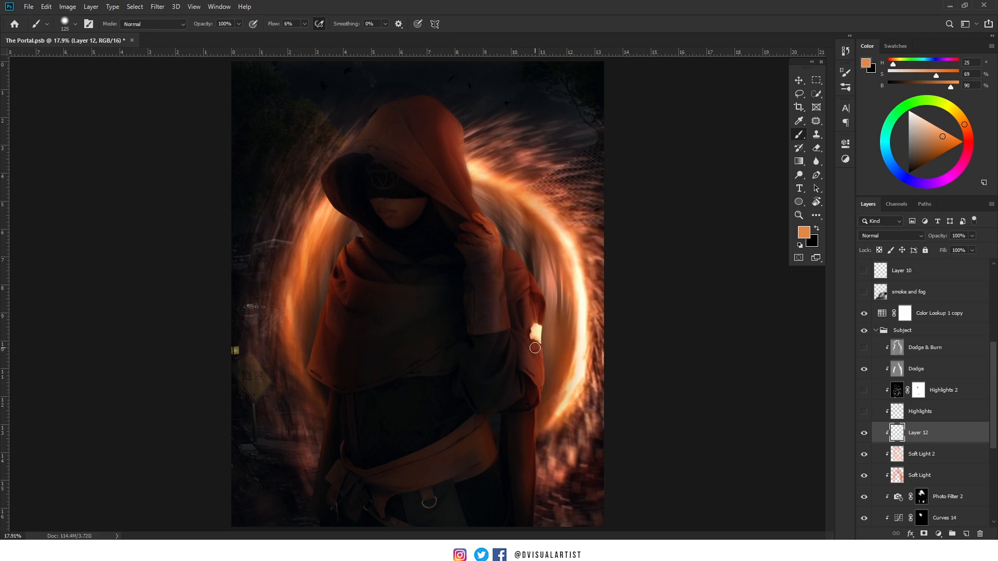
Adjust the brush hardness and reduce its size to 35 px for fine work on the shoulder edge
scroll(454, 250, "up", 3)
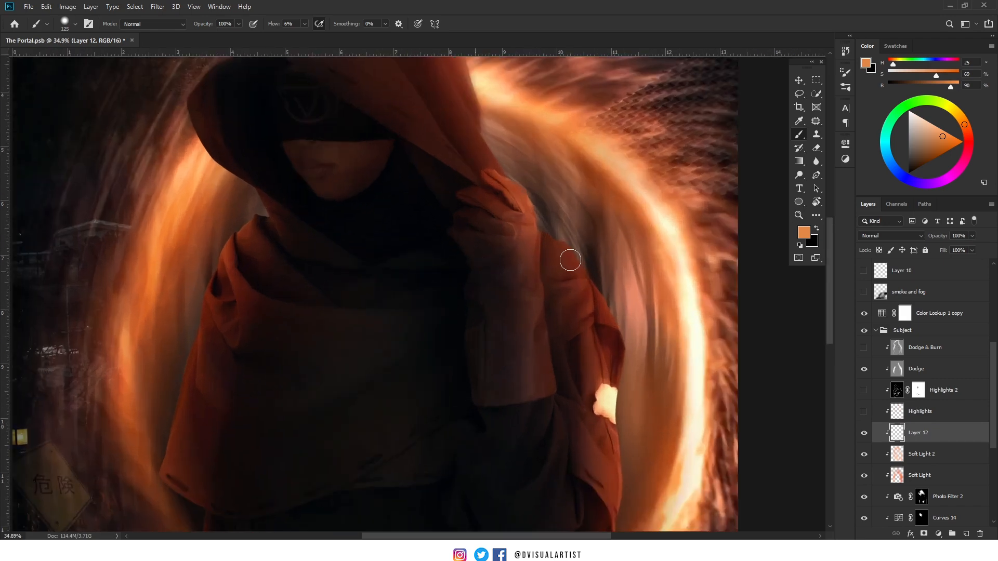
scroll(593, 251, "up", 1)
right_click(599, 234, "alt")
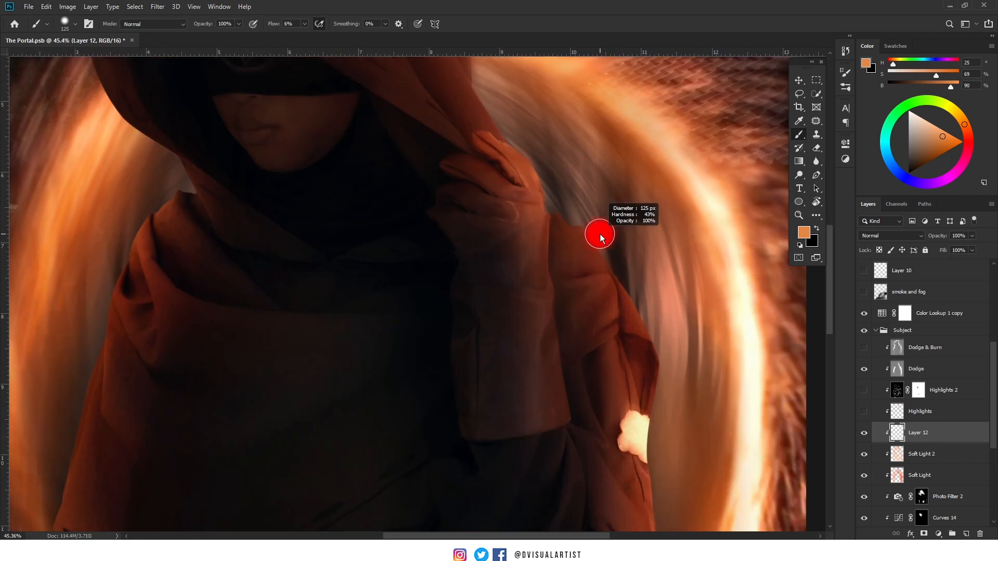
right_click(603, 234, "alt")
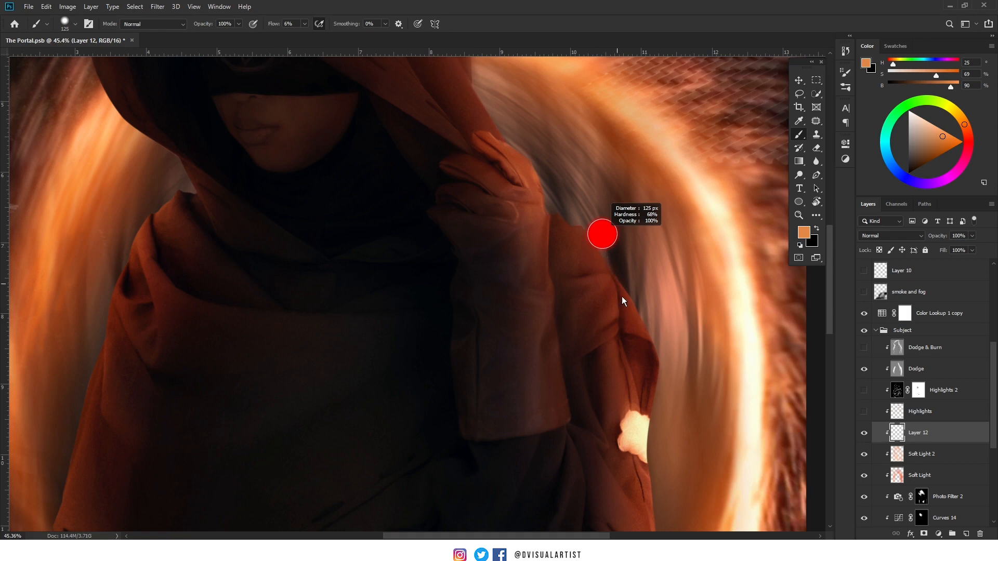
left_click_drag(609, 260, 604, 247)
key("bracketleft")
key("bracketleft")
key("bracketleft")
key("bracketleft")
key("bracketleft")
key("bracketleft")
key("bracketleft")
key("bracketleft")
key("bracketleft")
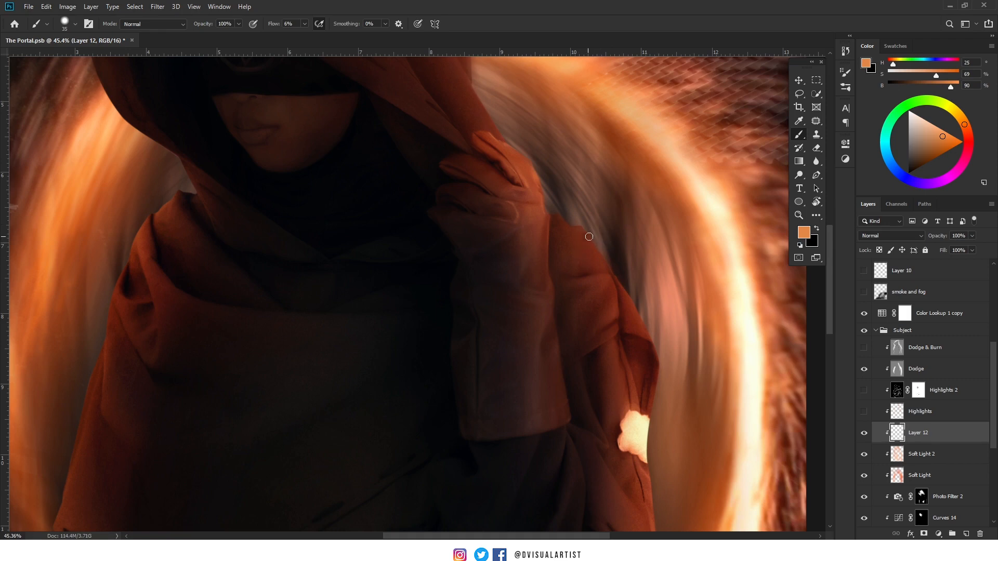
Paint a thin orange rim light along the cloak's right edge, from the shoulder behind the raised arm to the lower sleeve
left_click_drag(584, 228, 623, 286)
left_click_drag(590, 229, 635, 302)
left_click_drag(677, 369, 677, 373)
left_click_drag(630, 294, 669, 369)
left_click_drag(650, 335, 670, 415)
mouse_move(662, 361)
left_mouse_down()
mouse_move(644, 454)
mouse_move(665, 365)
mouse_move(651, 492)
left_mouse_up()
mouse_move(657, 401)
left_mouse_down()
mouse_move(654, 522)
mouse_move(665, 537)
left_mouse_up()
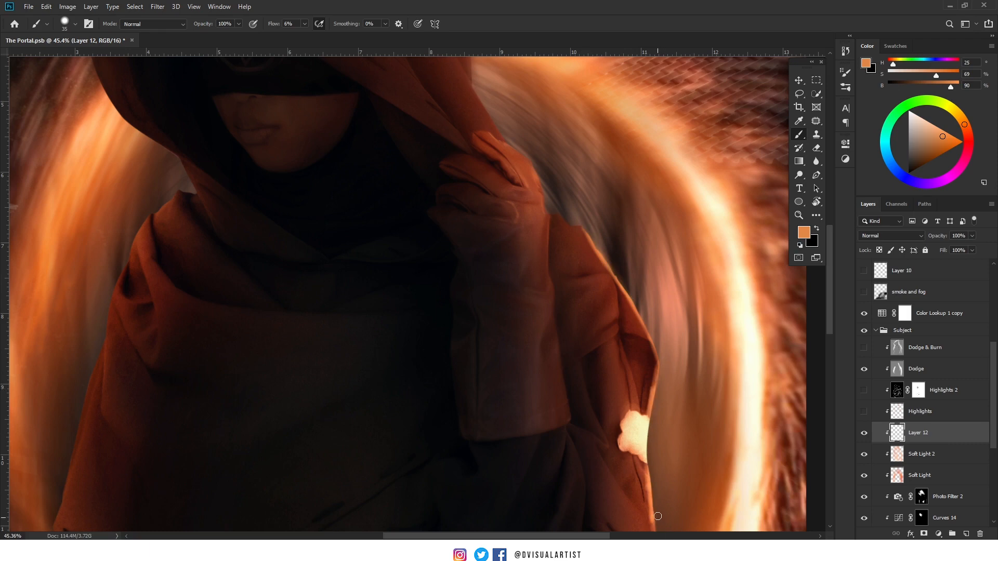
left_click_drag(664, 462, 622, 218)
left_click_drag(614, 291, 600, 398)
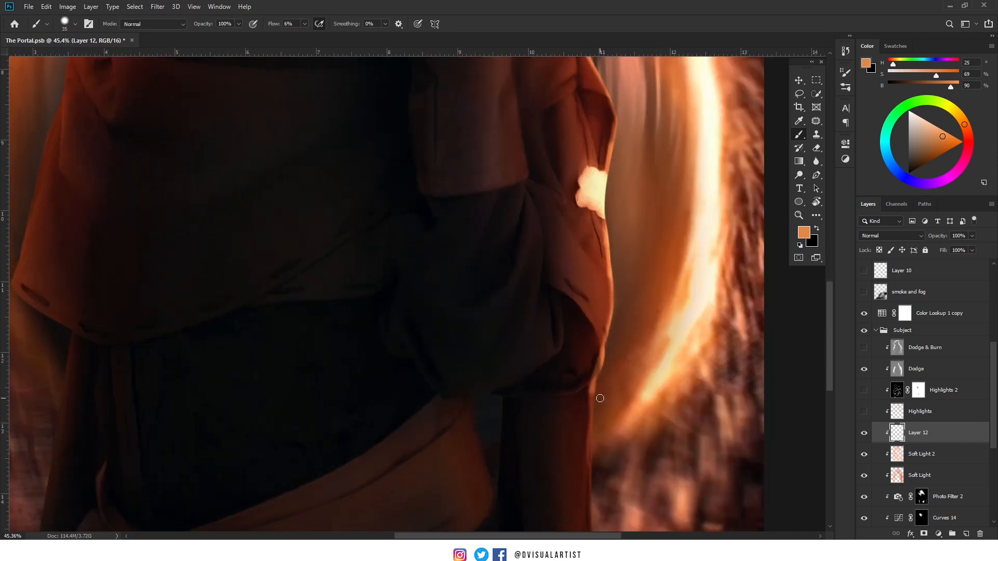
Release the clipping mask of the new highlight layer above Soft Light 2 to show its full brush strokes
left_click(944, 444, "alt")
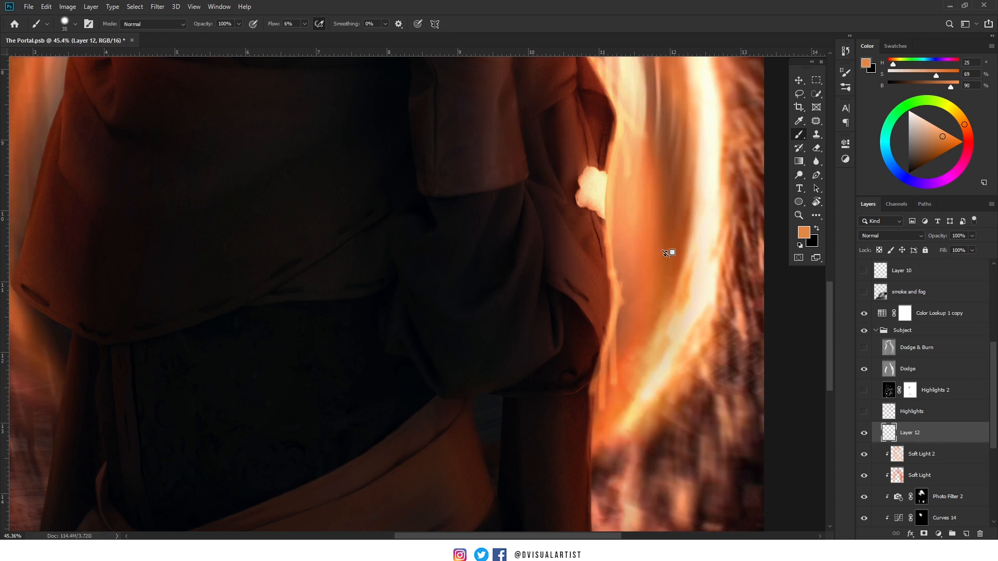
Clip Layer 12 to the figure again and paint an orange rim light along the edge below the lower sleeve
left_click(957, 444, "alt")
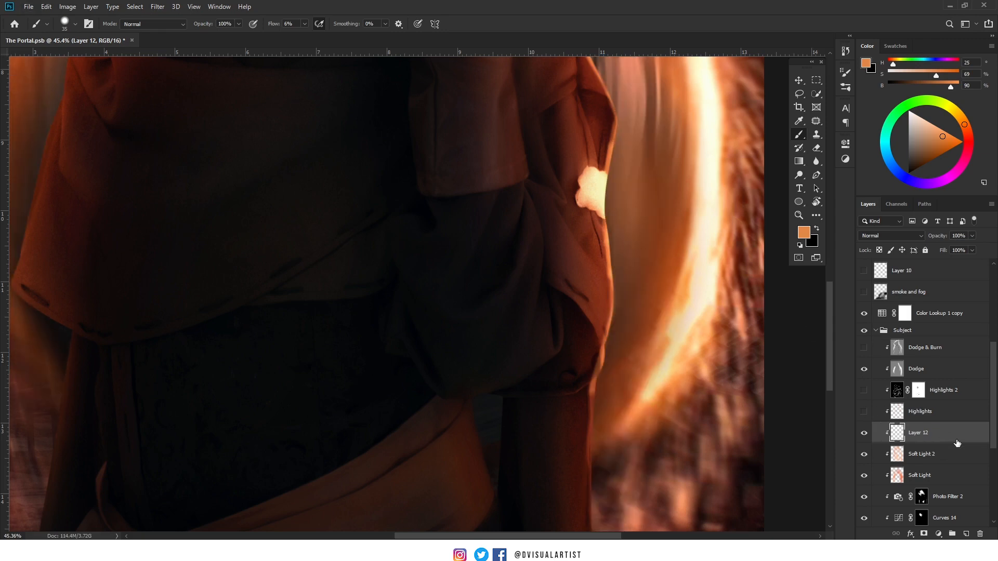
left_click_drag(594, 220, 474, 424)
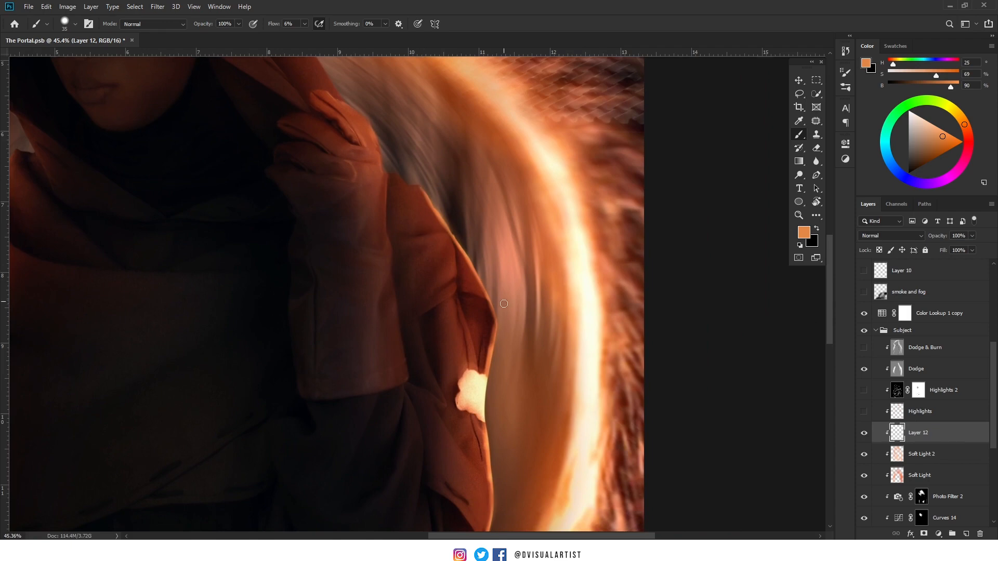
left_click_drag(501, 388, 454, 236)
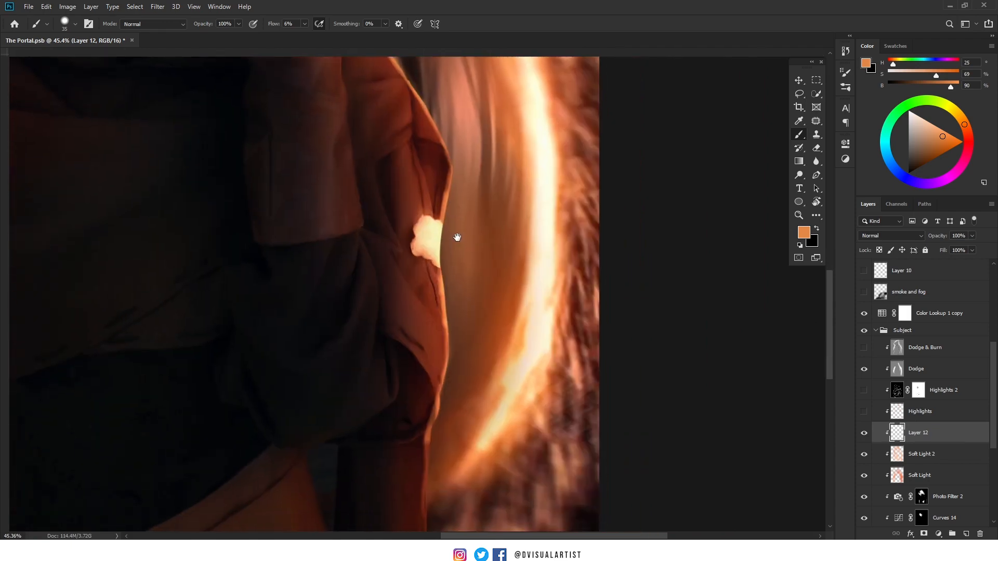
mouse_move(429, 439)
left_mouse_down()
mouse_move(428, 504)
mouse_move(424, 347)
left_mouse_up()
left_click_drag(423, 306, 423, 442)
mouse_move(425, 334)
left_mouse_down()
mouse_move(429, 470)
mouse_move(425, 463)
left_mouse_up()
left_click_drag(419, 383, 430, 481)
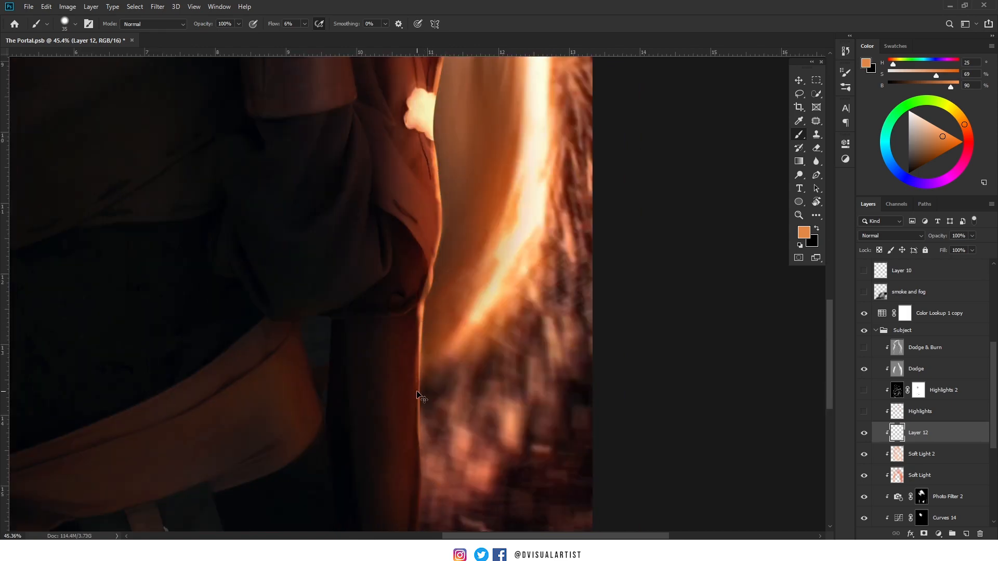
Extend the orange rim light down the cloak's edge to the bottom of the image
mouse_move(420, 395)
left_mouse_down()
mouse_move(418, 513)
mouse_move(443, 366)
left_mouse_up()
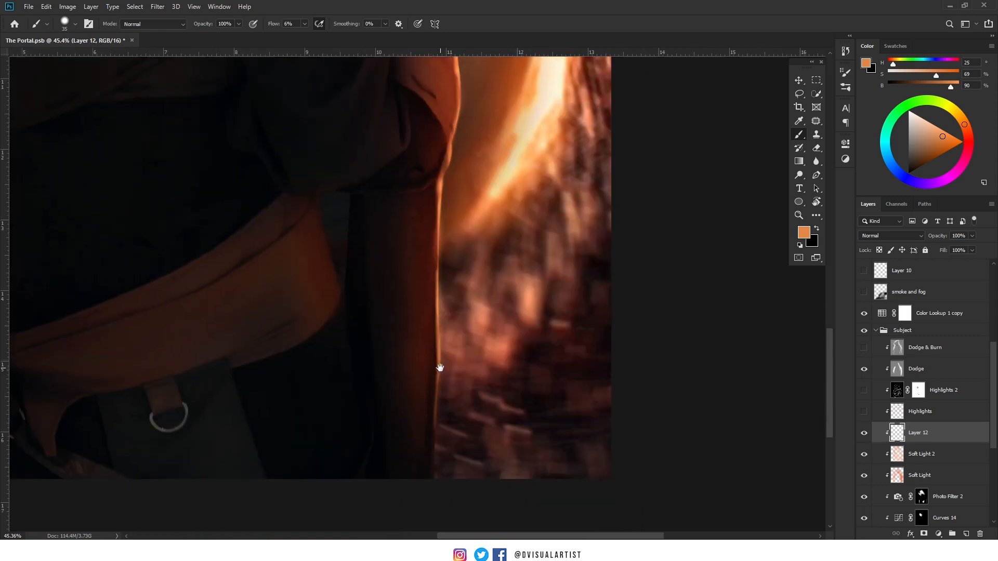
left_click_drag(434, 473, 437, 410)
left_click_drag(451, 117, 438, 437)
left_click_drag(447, 143, 469, 362)
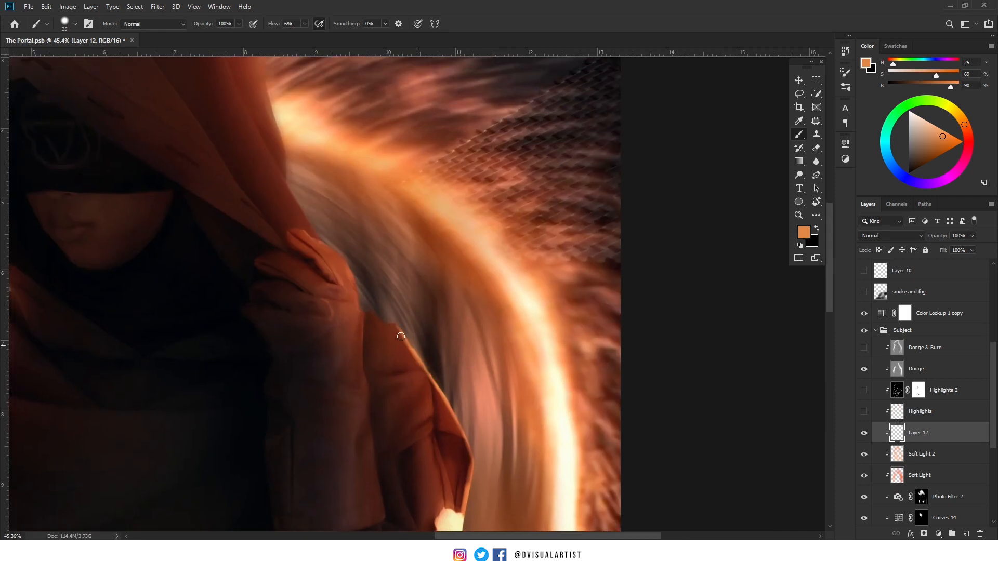
Reduce the brush to 20 px and paint two short orange highlights on the cloth folds behind the raised arm
key("[")
left_click_drag(380, 372, 430, 371)
key("ctrl+z")
left_click_drag(421, 426, 405, 440)
Try several orange rim strokes along the hood's edge just above the raised hand, and undo them
left_click_drag(340, 265, 361, 324)
left_click_drag(303, 245, 333, 286)
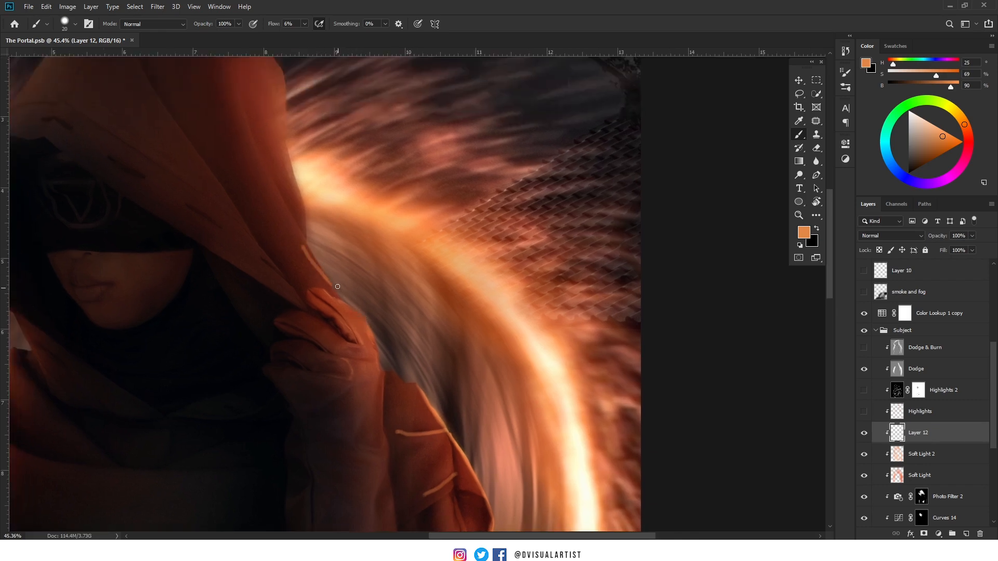
key("ctrl+z")
left_click_drag(303, 239, 340, 301)
key("ctrl+z")
left_click_drag(305, 242, 344, 314)
key("ctrl+z")
left_click_drag(324, 278, 347, 310)
left_click_drag(306, 243, 344, 301)
key("ctrl+z")
key("ctrl+z")
left_click_drag(307, 243, 344, 296)
left_click_drag(306, 241, 340, 301)
key("ctrl+z")
key("ctrl+z")
key("ctrl+z")
Paint an orange rim light in short straight segments along the hood's edge above the raised hand
left_click_drag(305, 242, 324, 276)
left_click_drag(306, 242, 327, 277)
left_click(336, 295, "shift")
left_click_drag(309, 243, 338, 296)
left_click_drag(301, 192, 309, 247)
left_click_drag(372, 371, 306, 265)
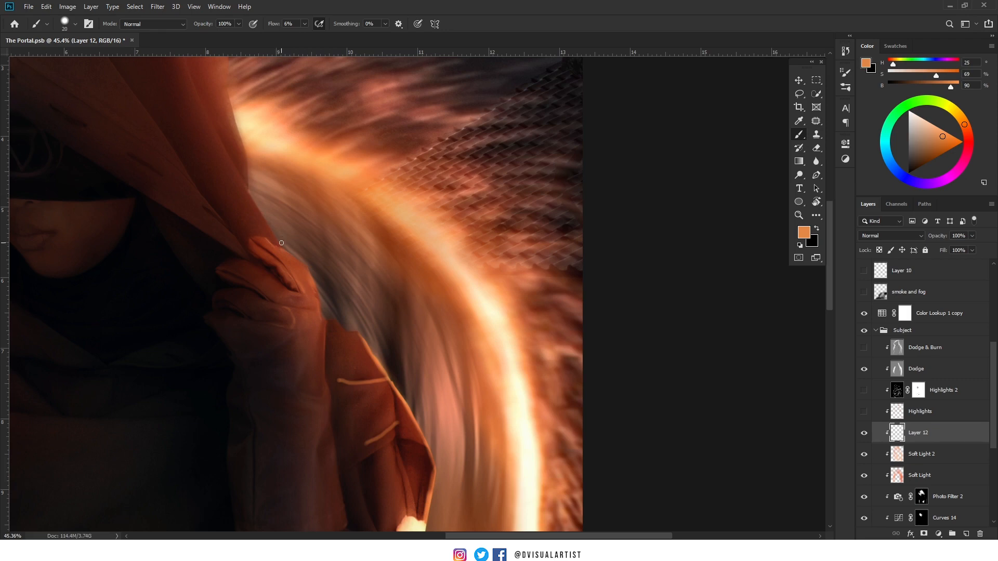
left_click(282, 244, "shift")
left_click(249, 196, "shift")
left_click(282, 244, "shift")
left_click(246, 190, "shift")
left_click(279, 243, "shift")
Paint thin orange highlights along the hood's side fold and its outer edge facing the portal
left_click_drag(216, 128, 240, 209)
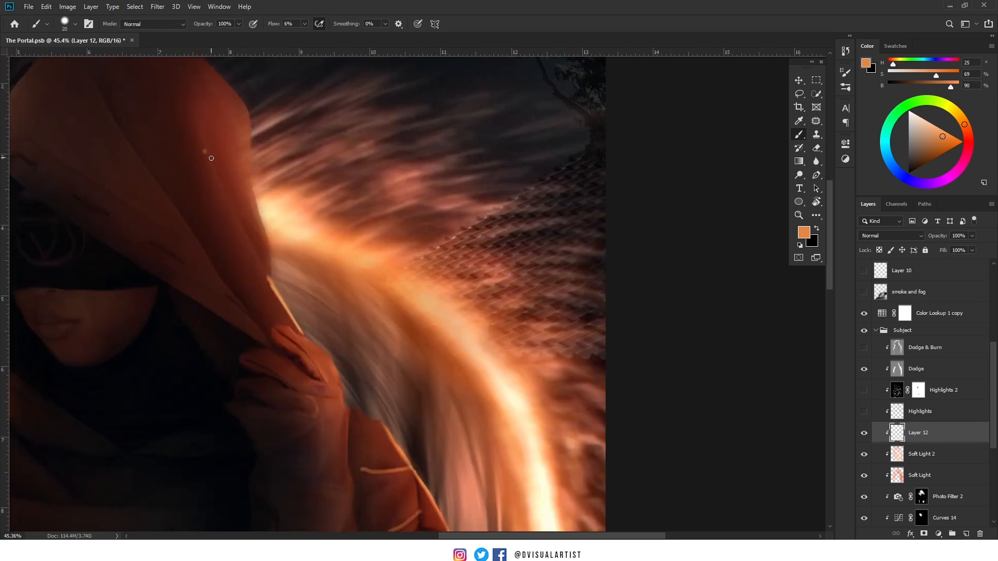
left_click(267, 269, "shift")
left_click(303, 335, "shift")
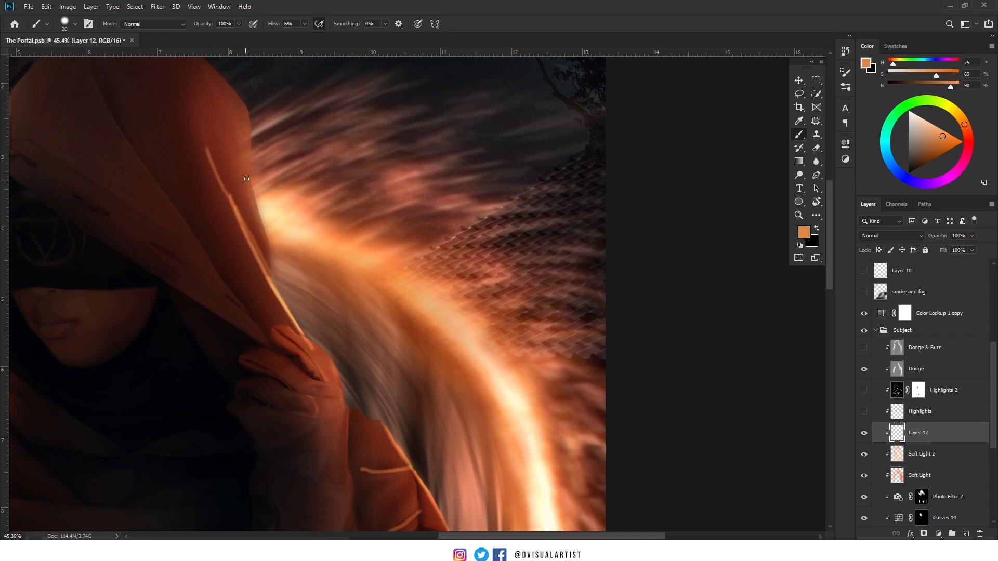
mouse_move(251, 187)
left_mouse_down()
mouse_move(276, 274)
mouse_move(249, 155)
mouse_move(277, 283)
mouse_move(269, 247)
left_mouse_up()
left_click_drag(256, 177, 252, 193)
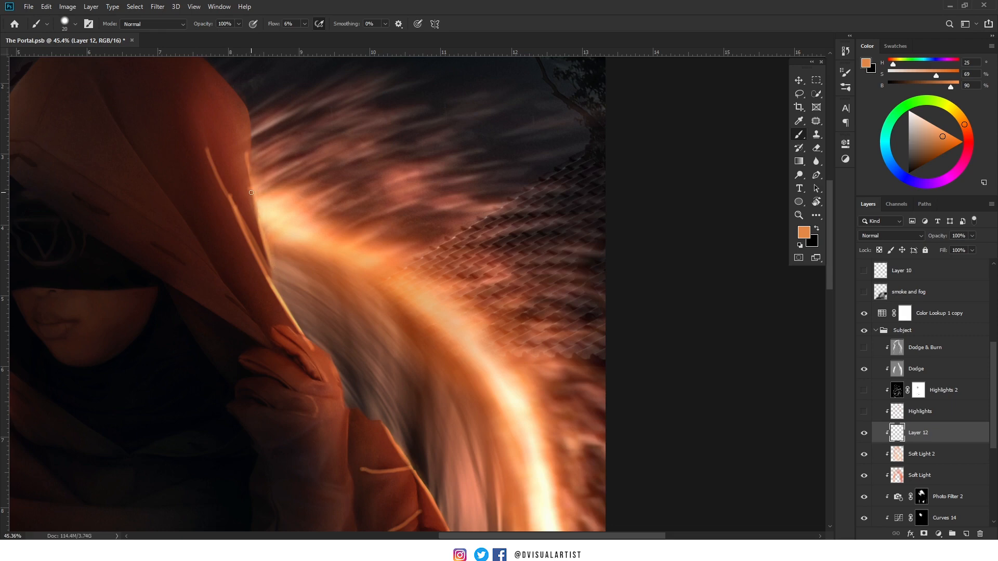
Paint an orange rim light along the top of the shoulder, from the raised arm to the existing edge highlight
scroll(296, 262, "down", 5)
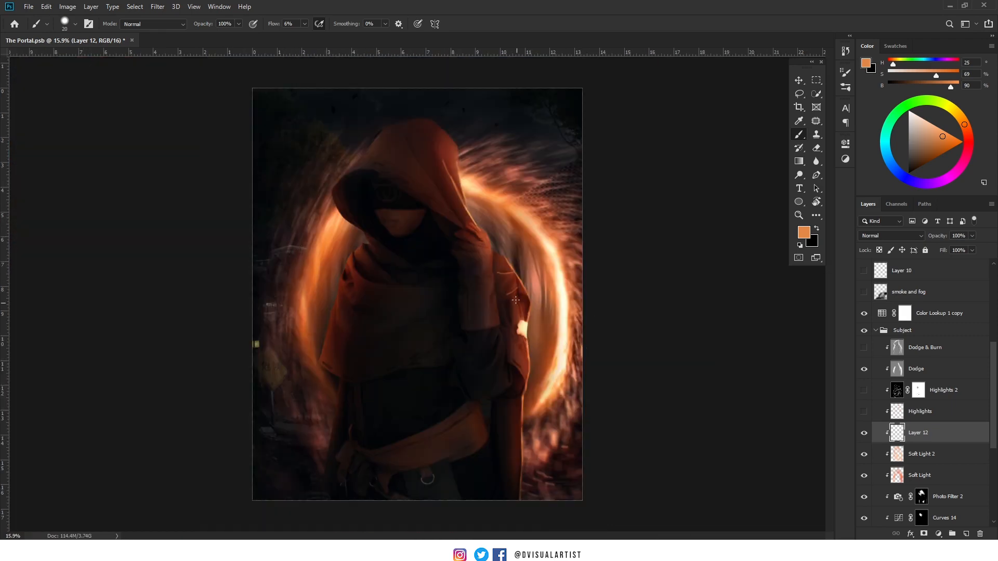
scroll(499, 256, "up", 7)
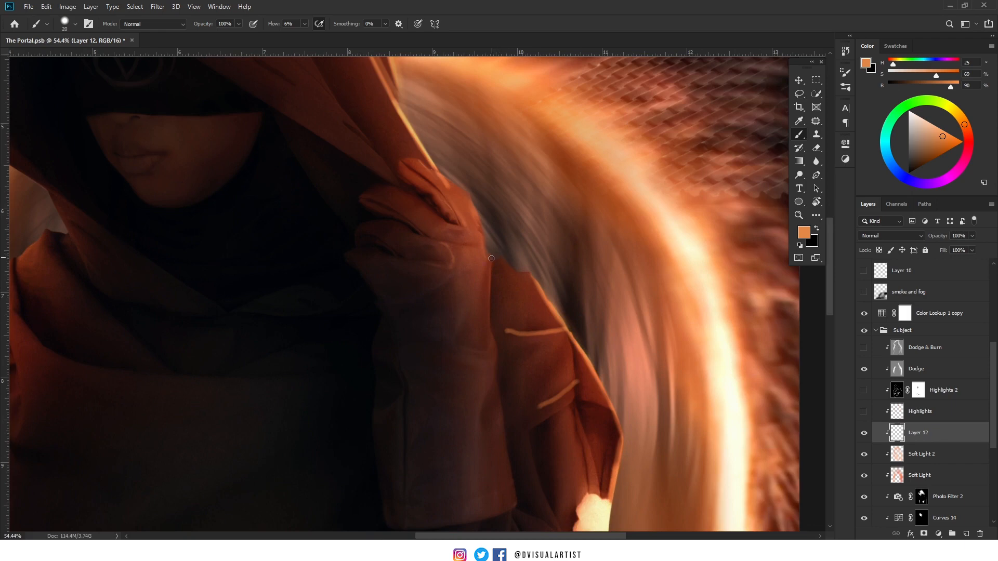
mouse_move(491, 258)
left_mouse_down()
mouse_move(512, 273)
mouse_move(548, 274)
mouse_move(514, 272)
mouse_move(487, 259)
left_mouse_up()
left_click_drag(537, 276, 573, 328)
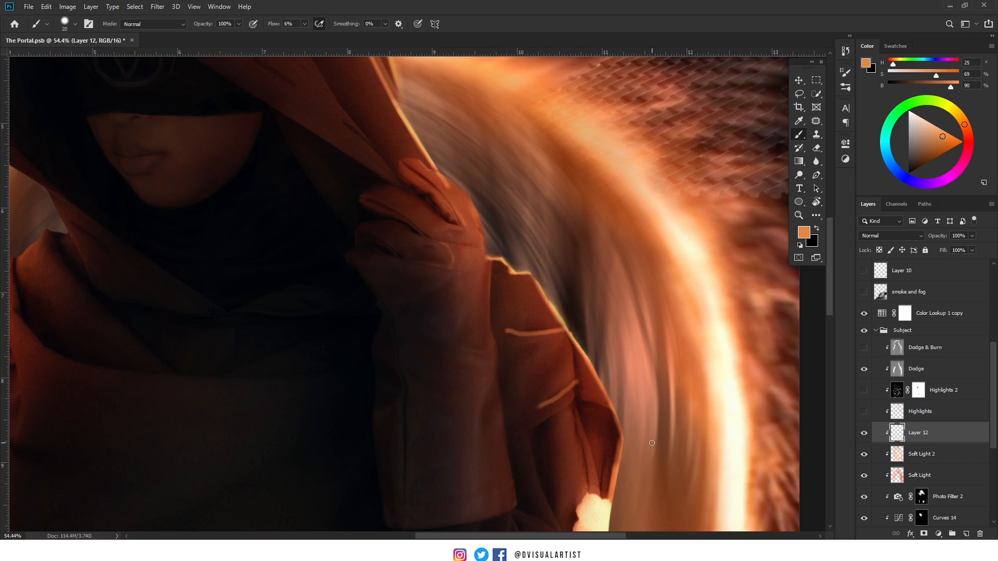
Examine the painted rim highlights on the figure both up close and in the whole composition
scroll(652, 443, "down", 5)
left_click_drag(635, 440, 496, 276)
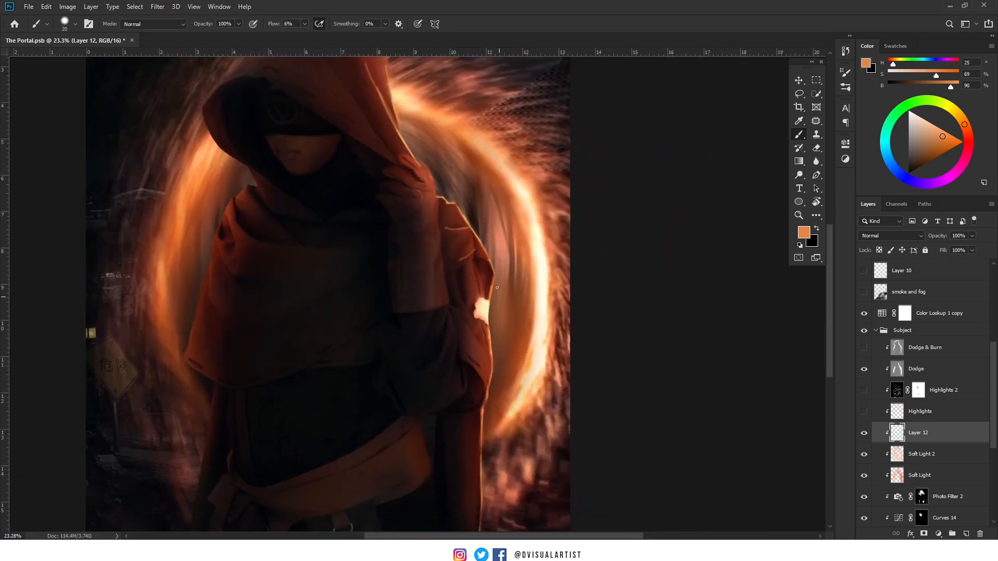
left_click_drag(491, 334, 496, 353)
scroll(503, 405, "down", 2)
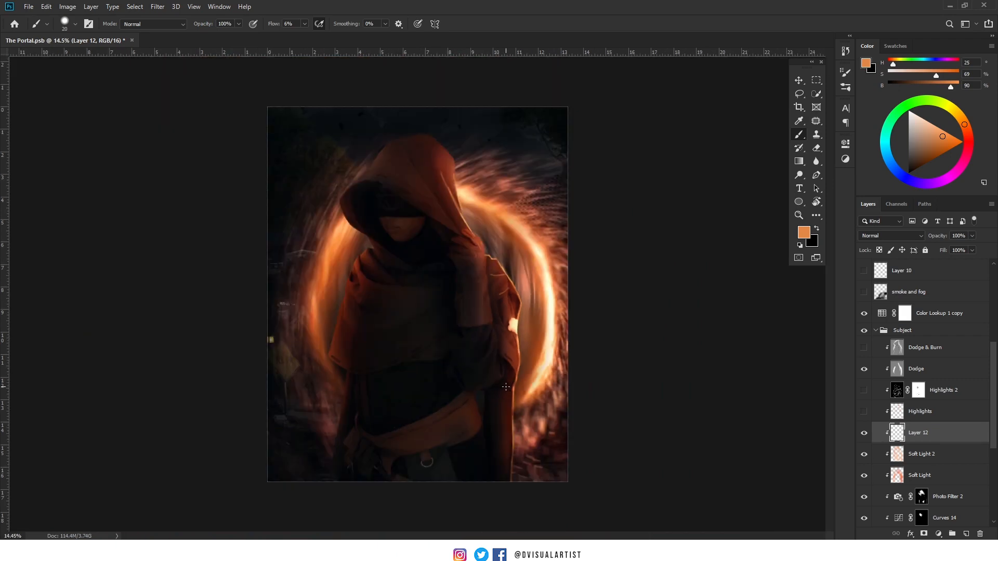
scroll(506, 387, "up", 2)
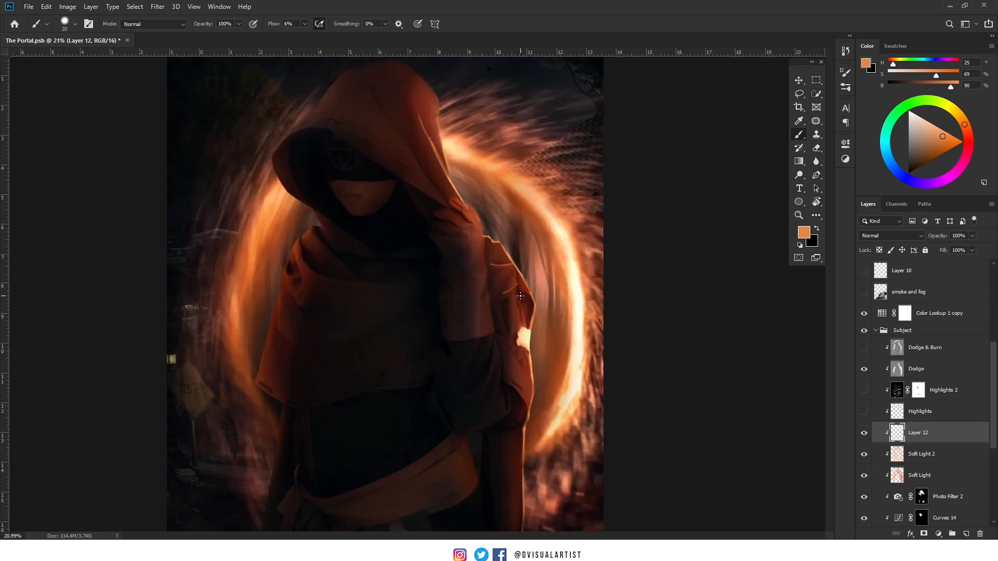
scroll(522, 291, "up", 2)
scroll(526, 278, "up", 2)
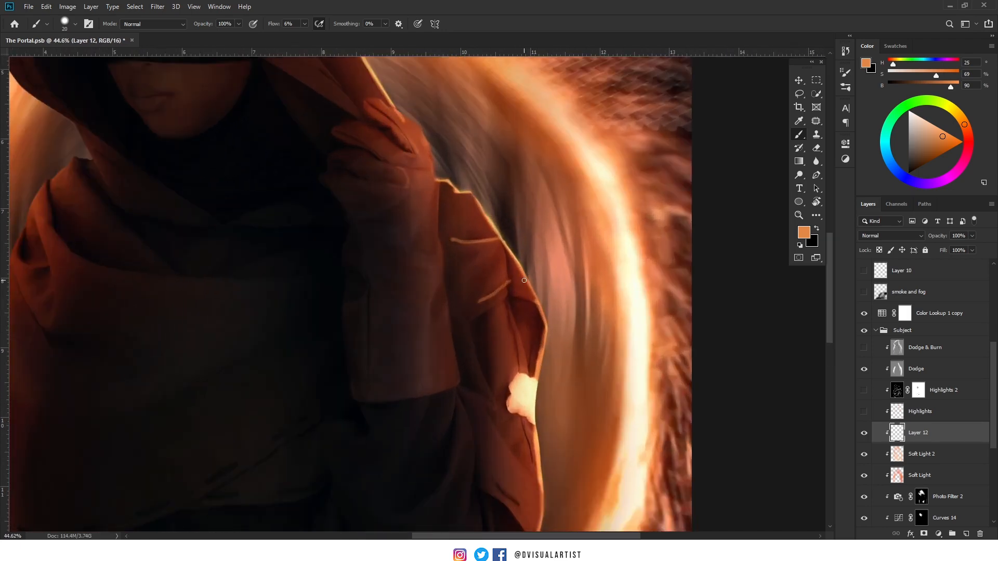
scroll(523, 281, "down", 1)
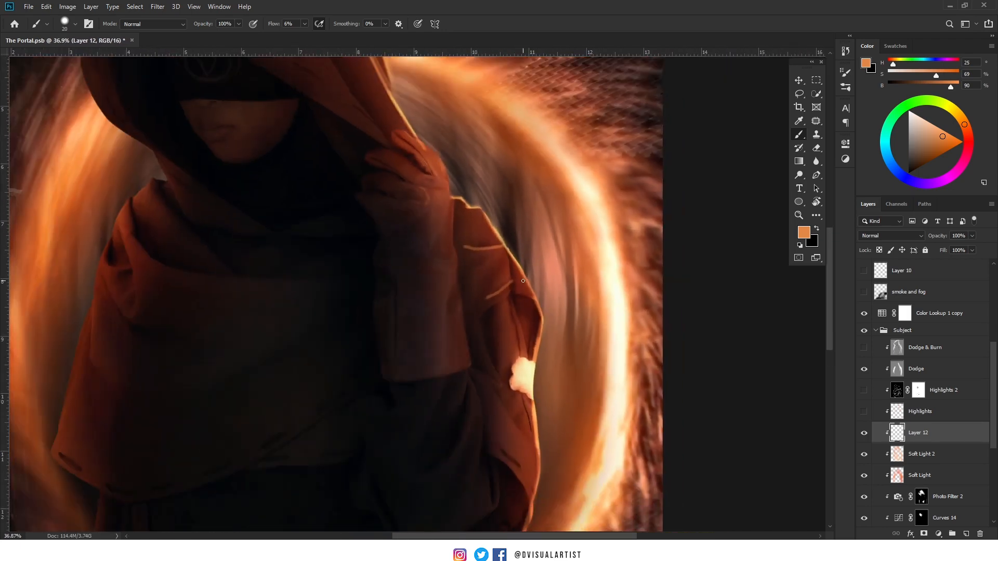
scroll(523, 281, "down", 2)
scroll(523, 282, "down", 1)
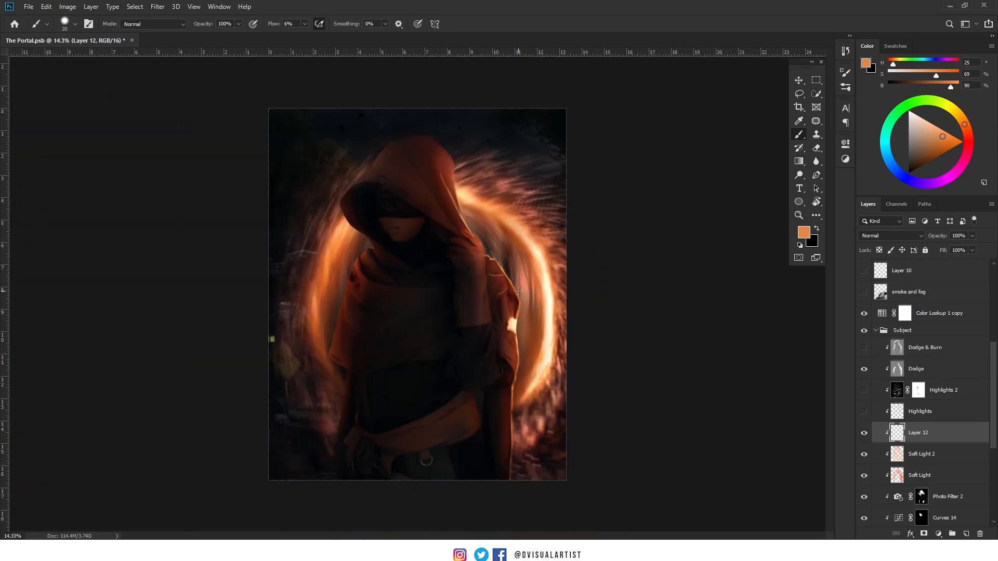
scroll(515, 289, "up", 1)
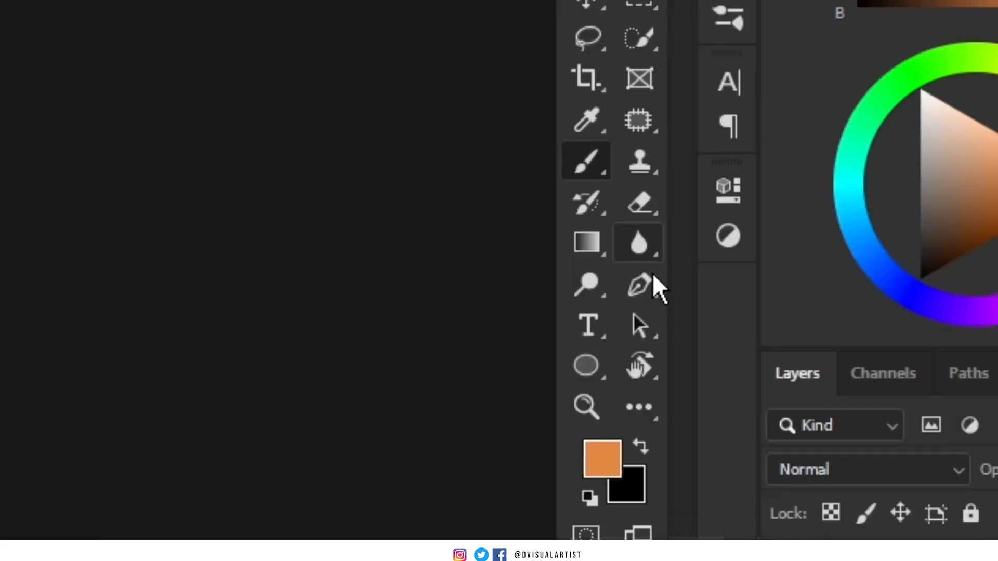
Choose the Smudge tool with the Soft Round Pressure Opacity and Flow brush
left_click(821, 165)
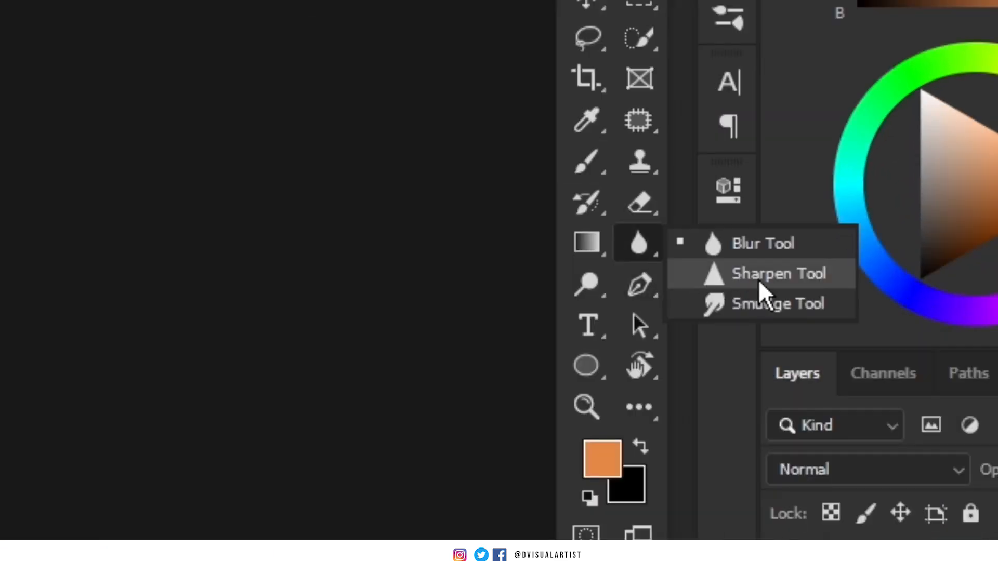
left_click(762, 304)
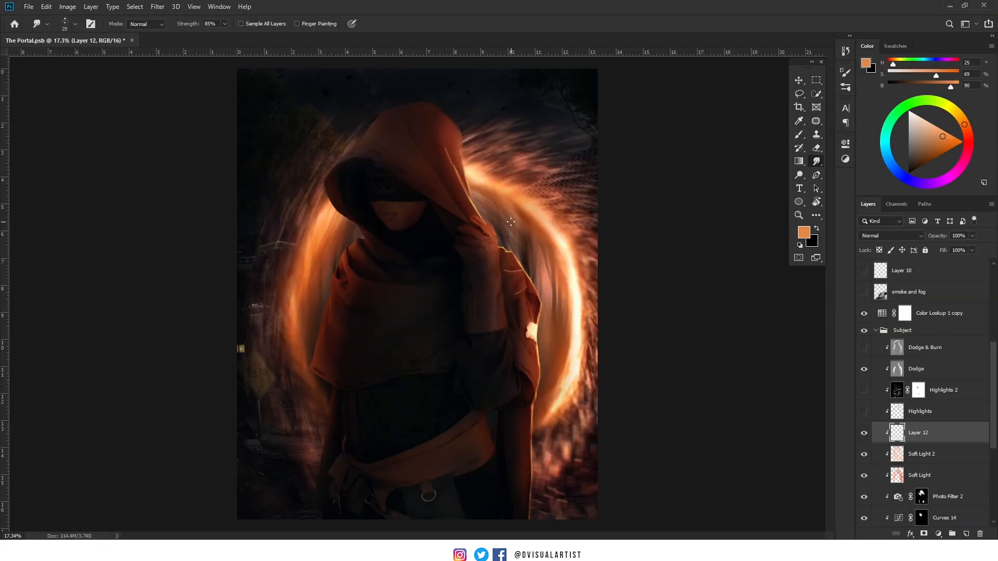
right_click(511, 222)
scroll(712, 362, "up", 1)
scroll(712, 363, "up", 10)
left_click(571, 425)
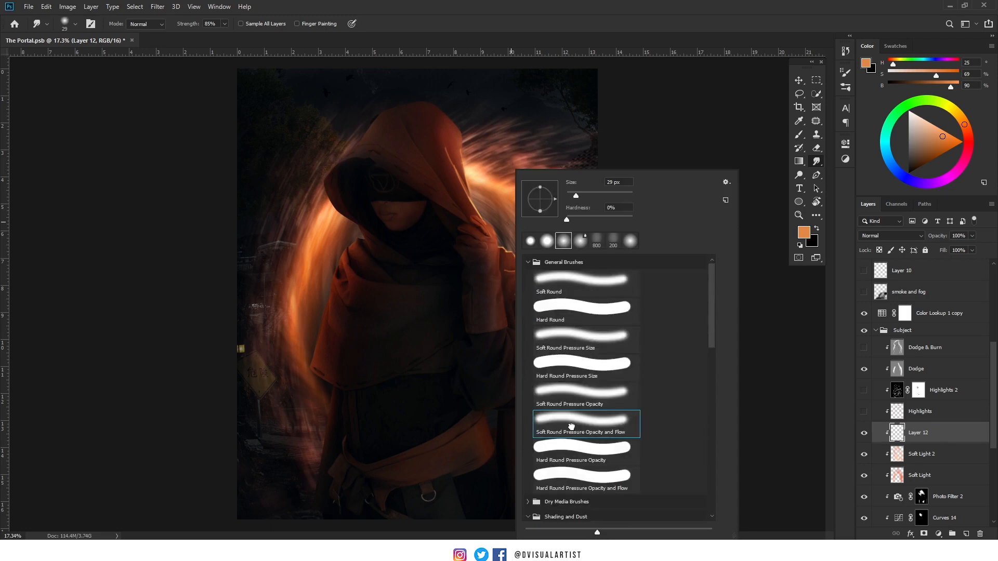
key("Escape")
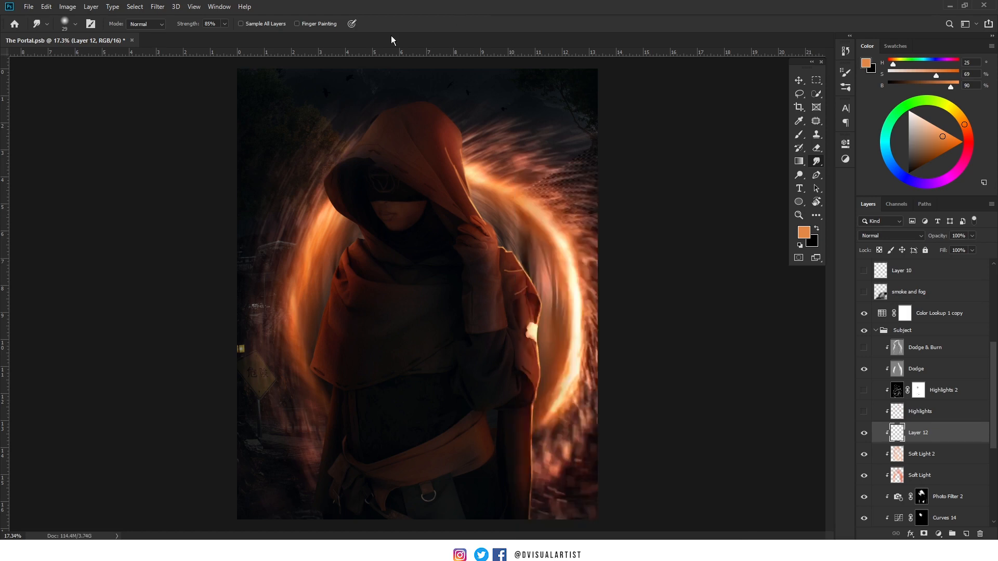
Set the Smudge tool's strength to 20%
left_click(216, 25)
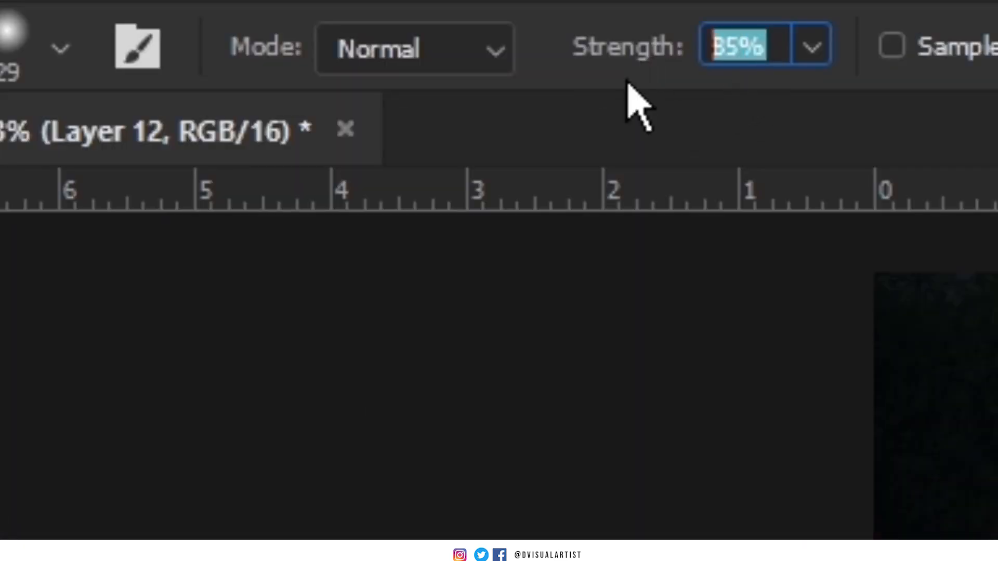
type("20")
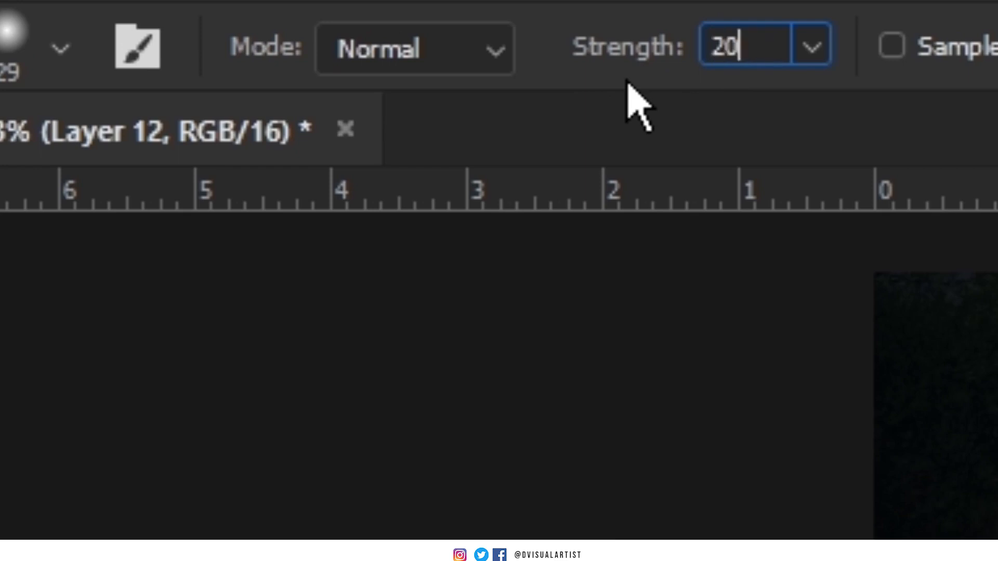
key("Return")
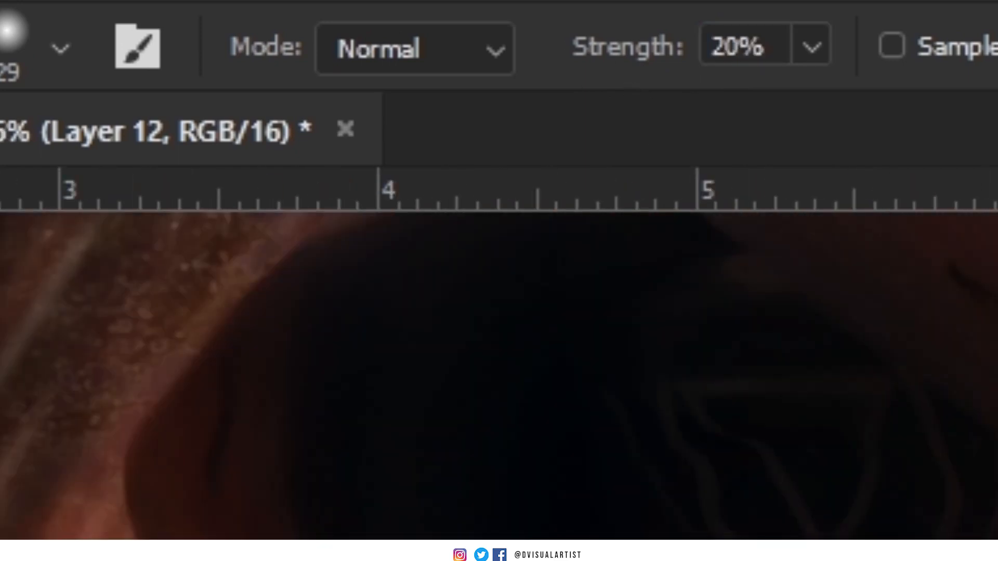
Resize the smudge brush to 50 px and soften the rim light along the shoulder edge behind the raised arm
mouse_move(559, 332)
left_mouse_down()
mouse_move(481, 228)
mouse_move(506, 217)
left_mouse_up()
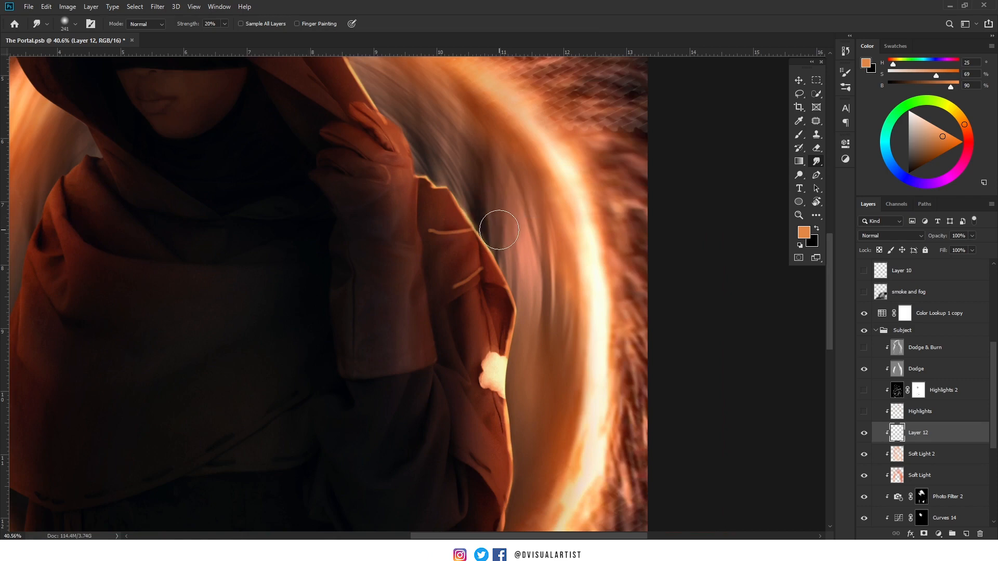
left_click_drag(499, 234, 478, 230)
scroll(478, 230, "up", 4)
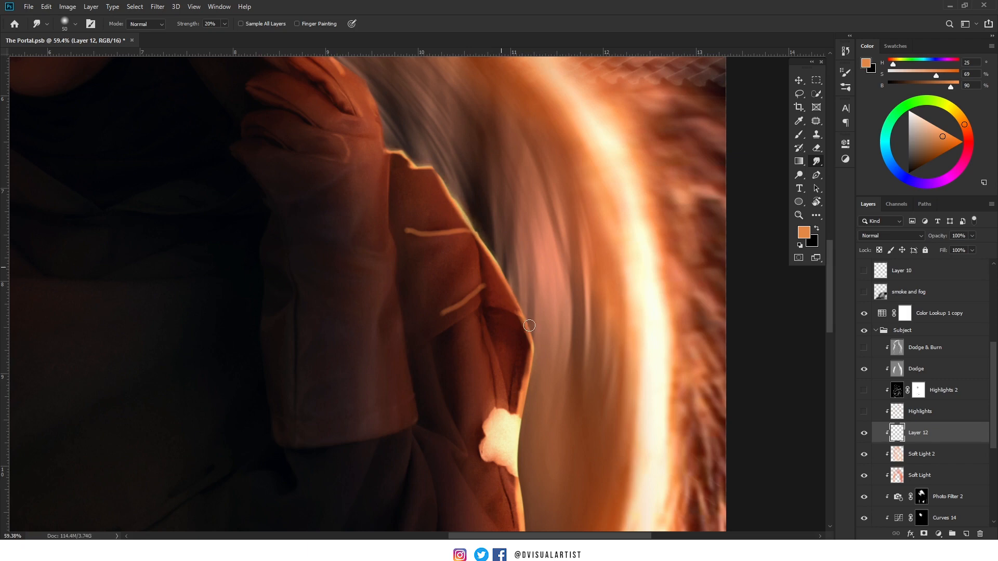
Smudge the rim light along the lower sleeve and down the cloak's edge to blend it into the fabric
left_click_drag(533, 372, 511, 253)
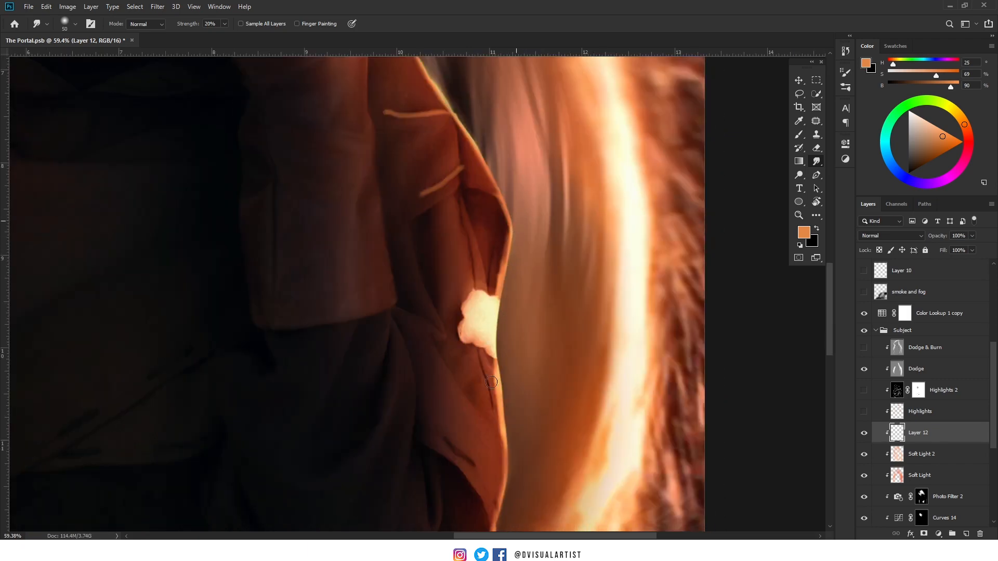
left_click_drag(501, 405, 496, 294)
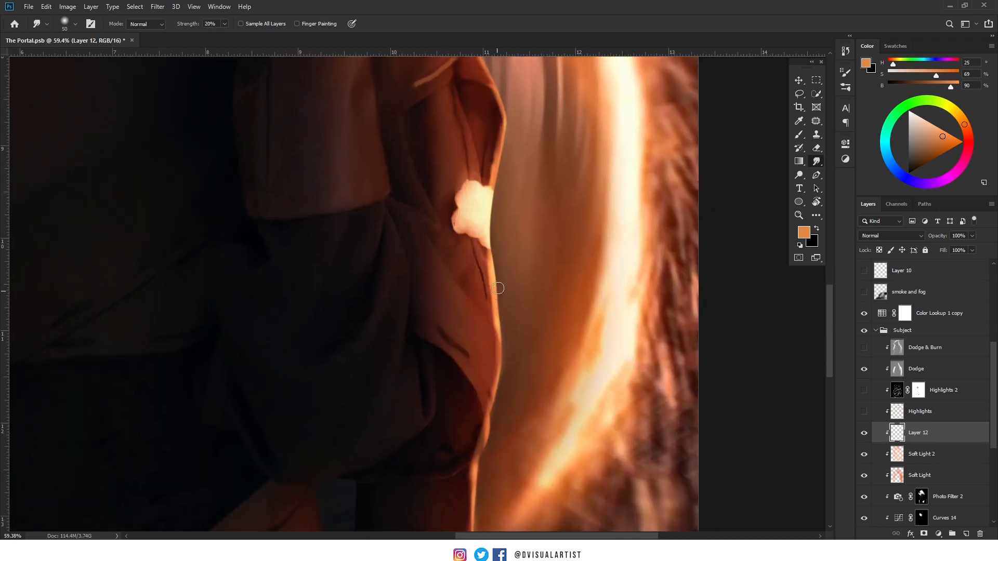
mouse_move(499, 332)
left_mouse_down()
mouse_move(480, 472)
mouse_move(498, 344)
mouse_move(474, 449)
left_mouse_up()
mouse_move(474, 449)
left_mouse_down()
mouse_move(477, 339)
mouse_move(502, 243)
left_mouse_up()
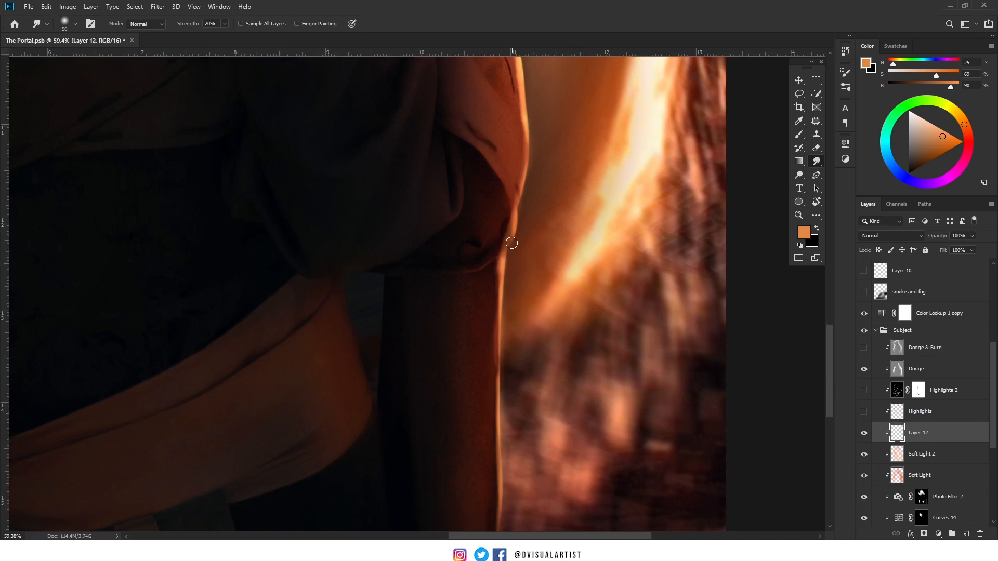
mouse_move(501, 310)
left_mouse_down()
mouse_move(500, 325)
mouse_move(519, 183)
left_mouse_up()
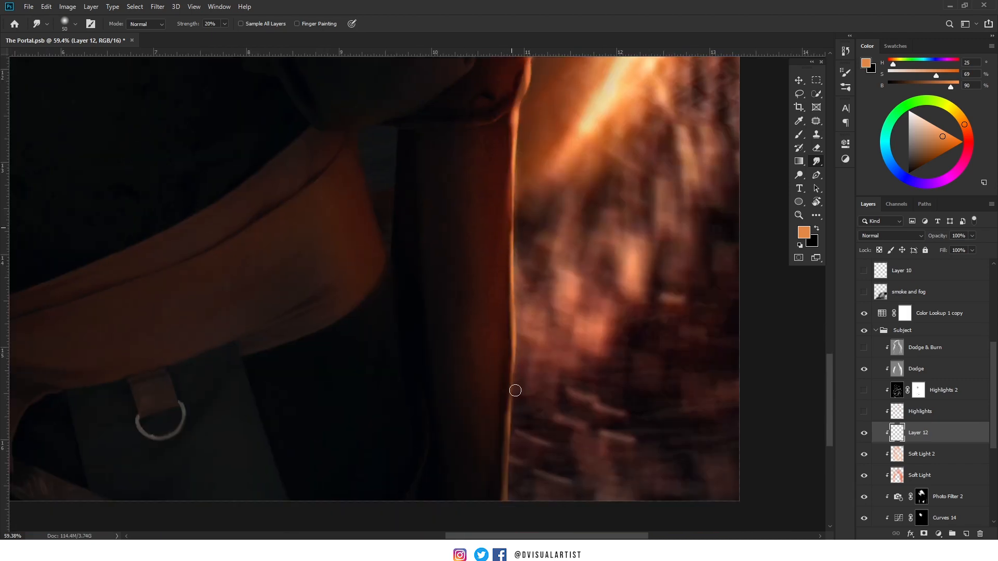
left_click_drag(517, 294, 504, 477)
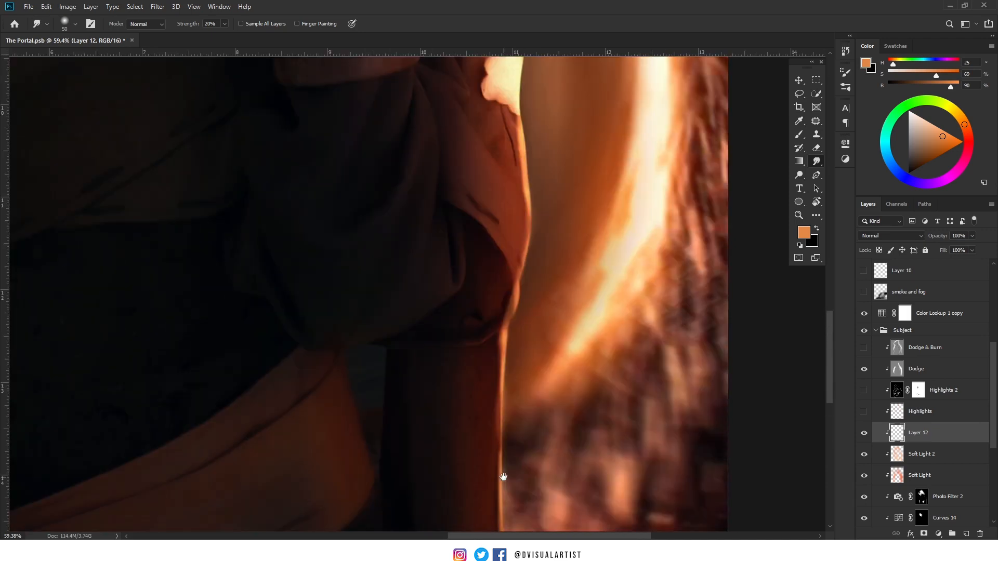
Smudge the two fold highlights on the cloak's shoulder behind the raised arm to blend their inner ends into the fabric
left_click_drag(503, 217, 493, 409)
left_click_drag(491, 200, 458, 354)
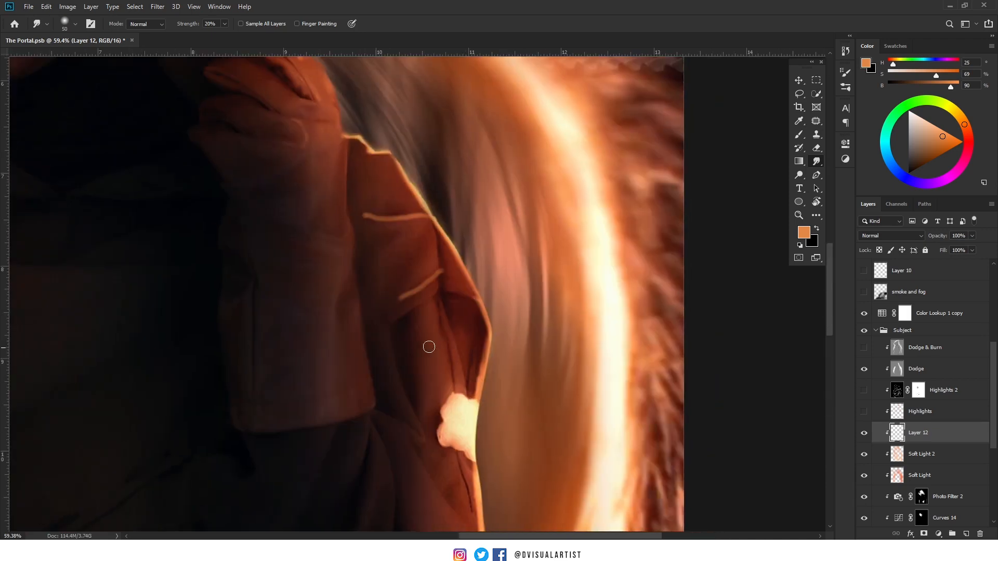
left_click_drag(427, 278, 359, 321)
left_click_drag(423, 284, 363, 317)
mouse_move(400, 219)
left_mouse_down()
mouse_move(351, 211)
mouse_move(364, 215)
left_mouse_up()
mouse_move(433, 215)
left_mouse_down()
mouse_move(376, 207)
mouse_move(435, 213)
mouse_move(374, 216)
left_mouse_up()
Smudge the upper end of the hood's inner fold highlight to blend it into the fabric
left_click_drag(345, 134, 370, 198)
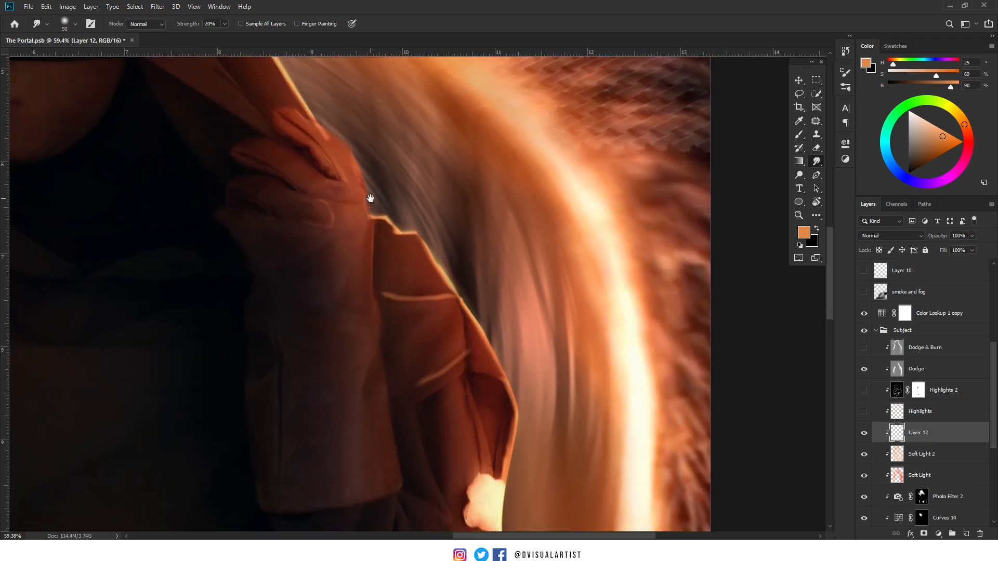
left_click_drag(324, 127, 373, 258)
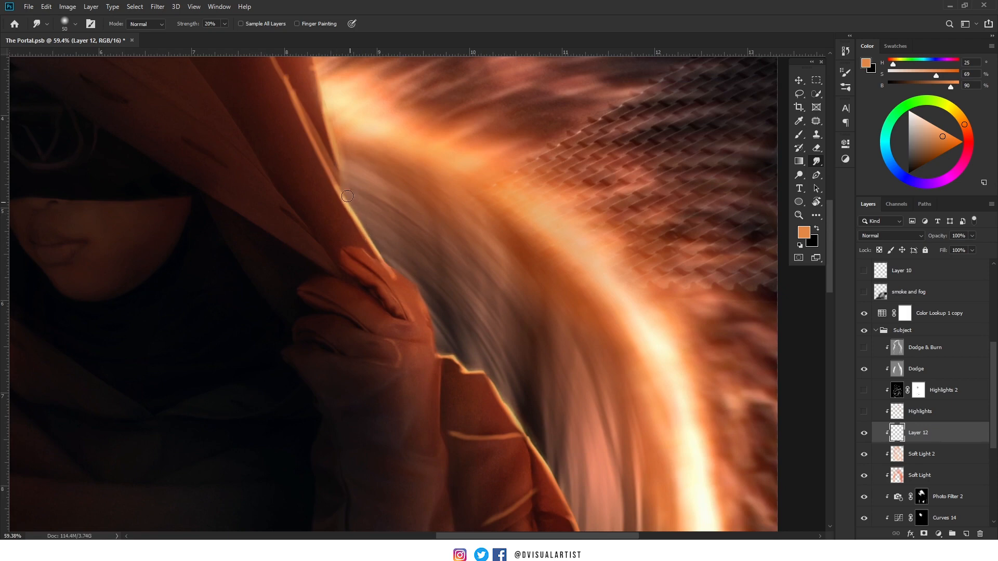
left_click_drag(312, 147, 363, 245)
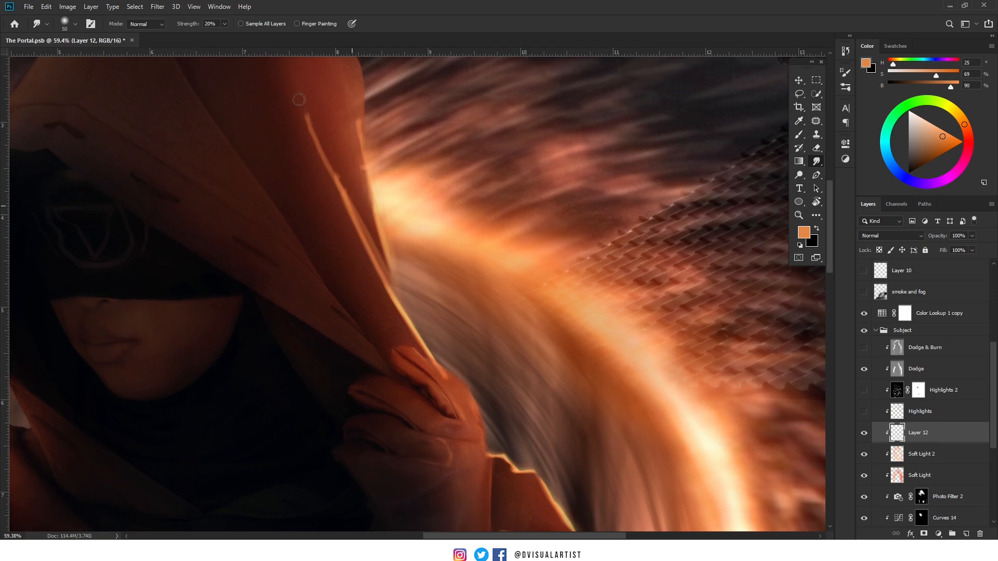
left_click_drag(347, 203, 284, 75)
left_click_drag(338, 176, 284, 70)
Switch to the Eraser tool and set it to 207 px size, about 20% hardness and 11% flow
scroll(444, 317, "down", 1)
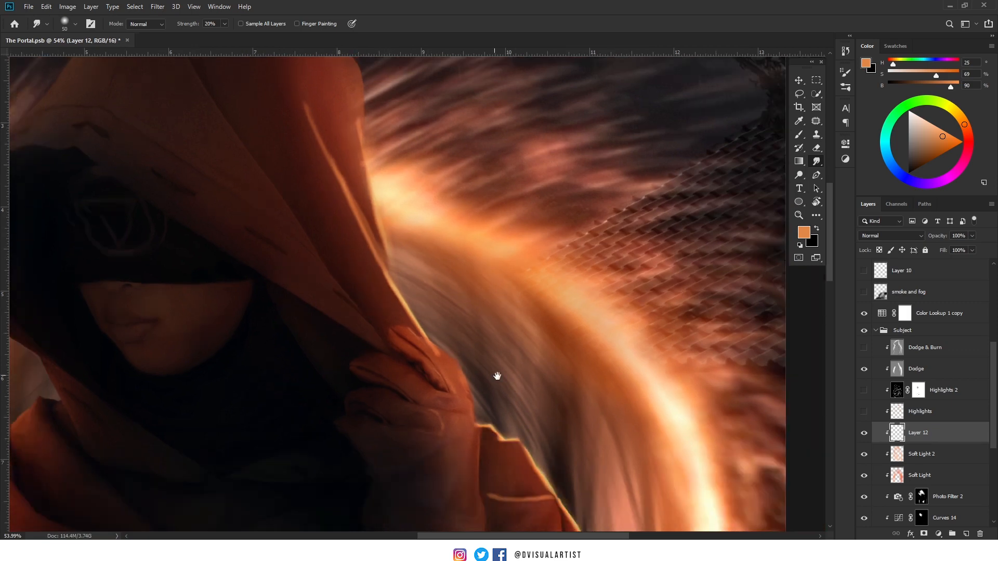
left_click_drag(498, 375, 353, 175)
scroll(434, 377, "down", 5)
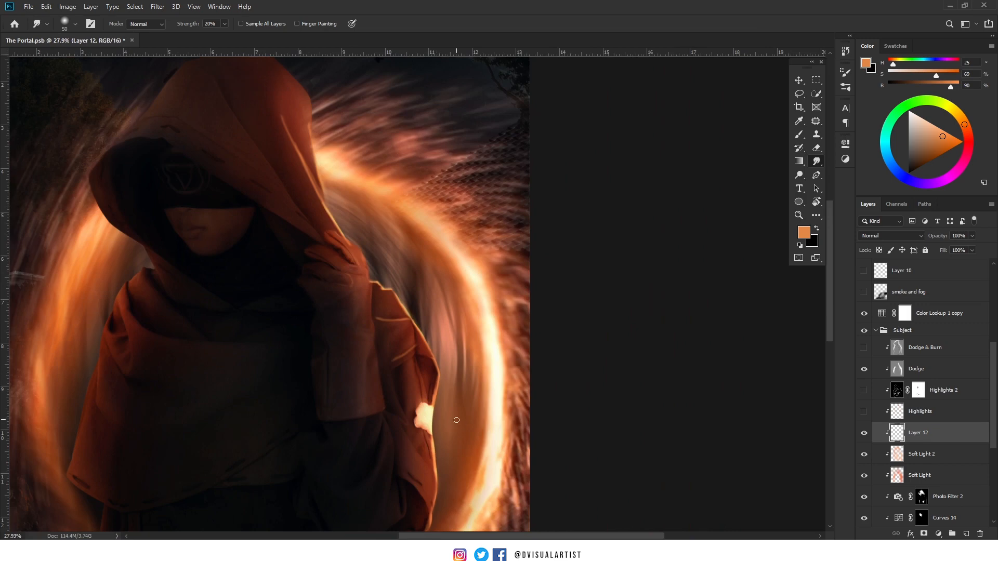
left_click_drag(440, 386, 411, 295)
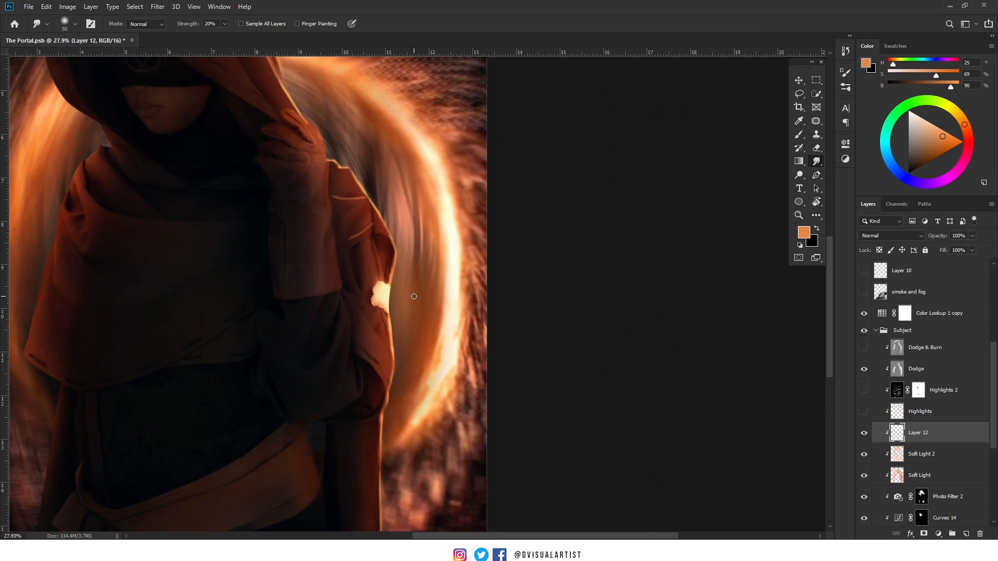
scroll(414, 296, "up", 3)
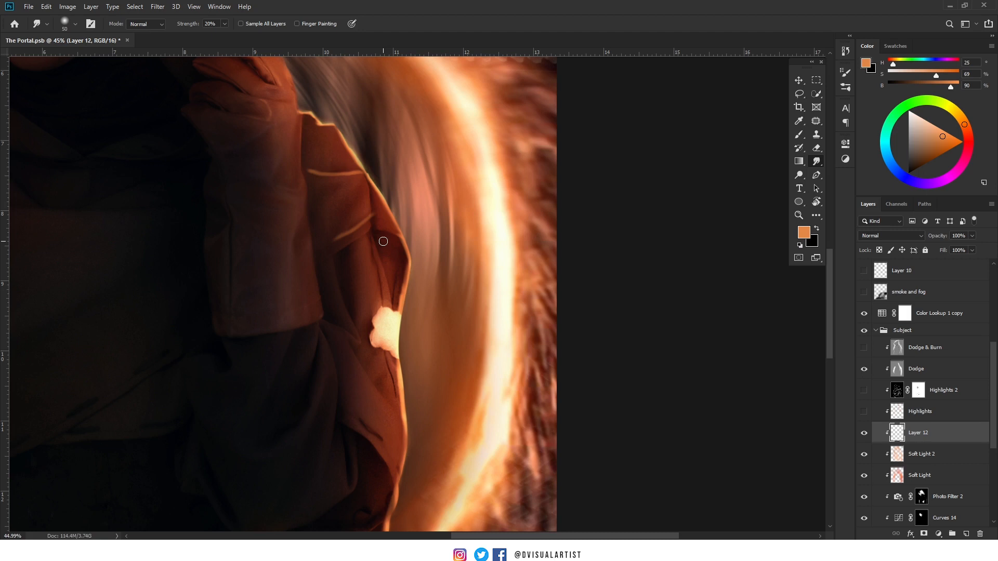
key("e")
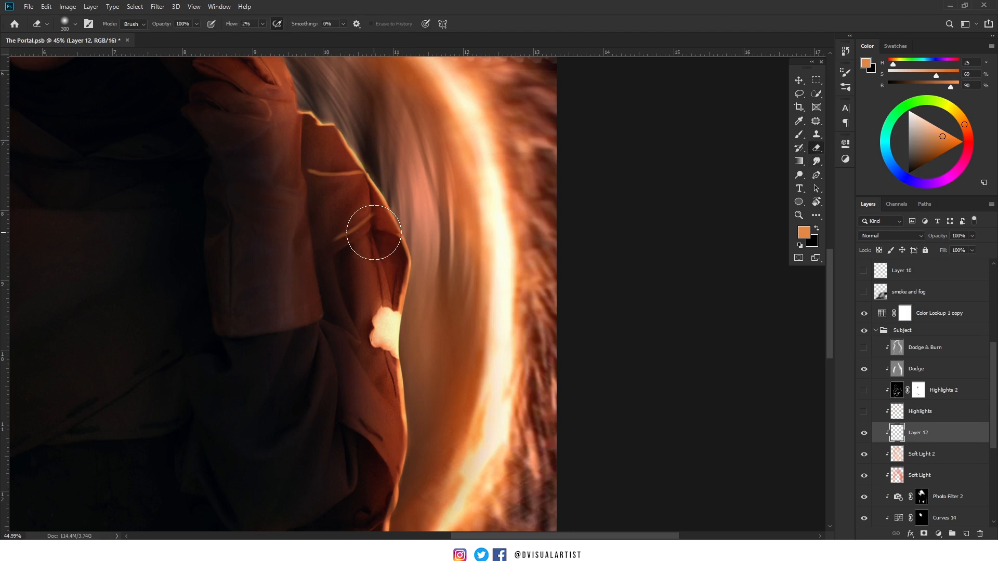
left_click_drag(404, 242, 392, 244)
right_click(362, 248)
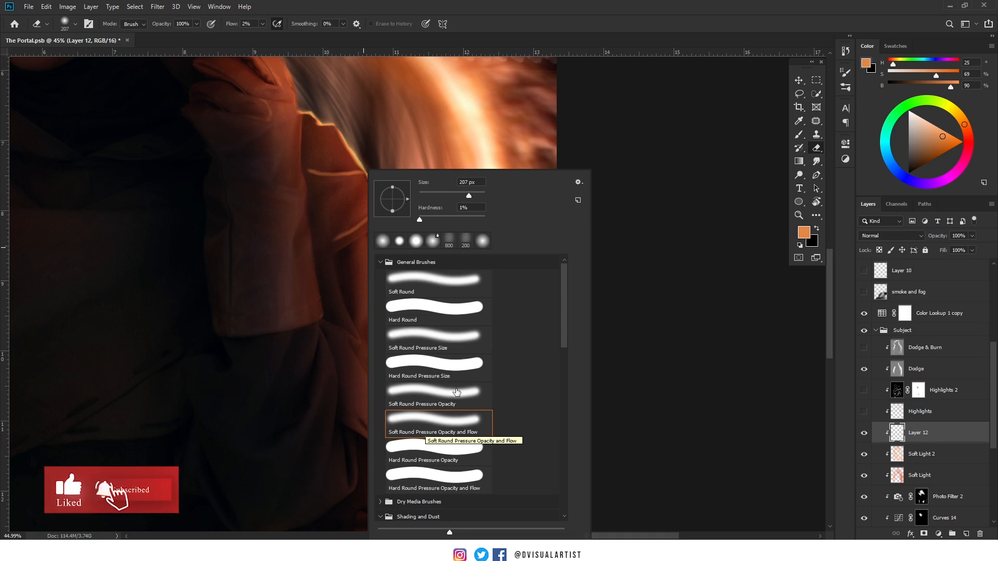
left_click_drag(419, 220, 429, 216)
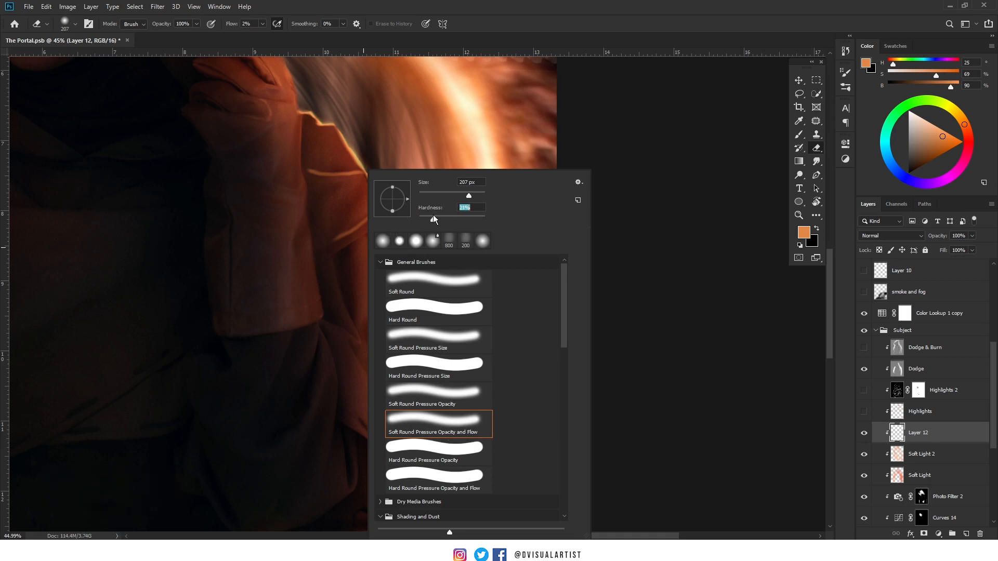
key("Return")
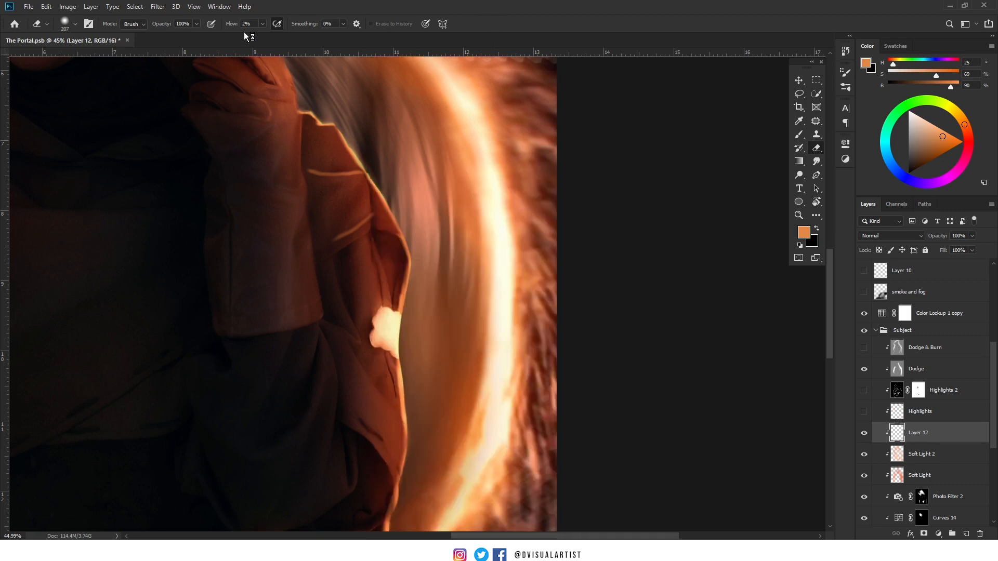
left_click_drag(234, 25, 248, 30)
left_click_drag(227, 25, 213, 27)
Fade the inner end of the shoulder's lower fold highlight with the eraser, reducing the eraser to 20 px
key("bracketleft")
key("bracketleft")
key("bracketleft")
left_click_drag(342, 246, 351, 241)
key("bracketleft")
key("bracketleft")
key("bracketleft")
key("bracketleft")
key("bracketleft")
key("bracketleft")
key("bracketleft")
key("bracketleft")
scroll(346, 230, "up", 1)
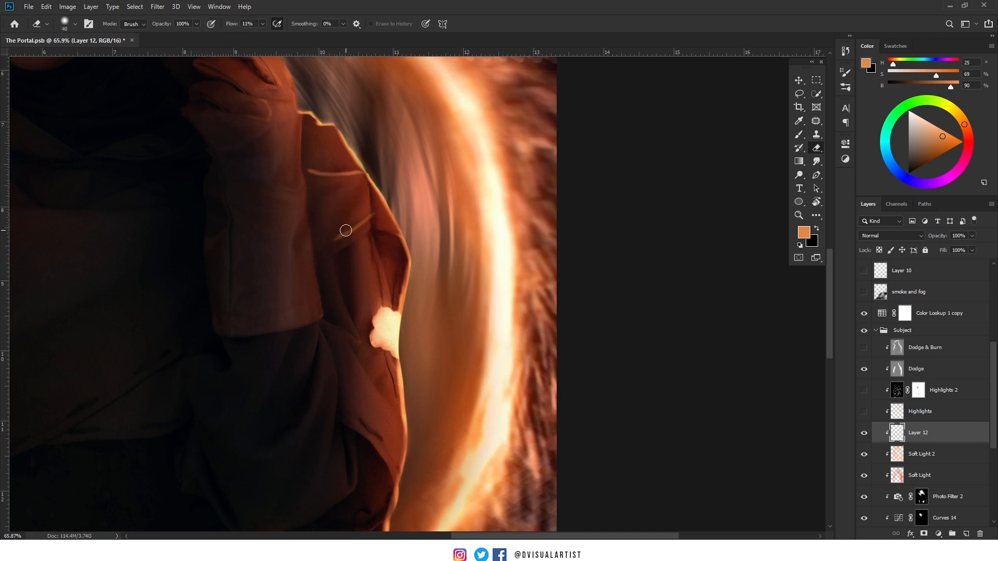
scroll(346, 230, "up", 3)
key("bracketleft")
key("bracketleft")
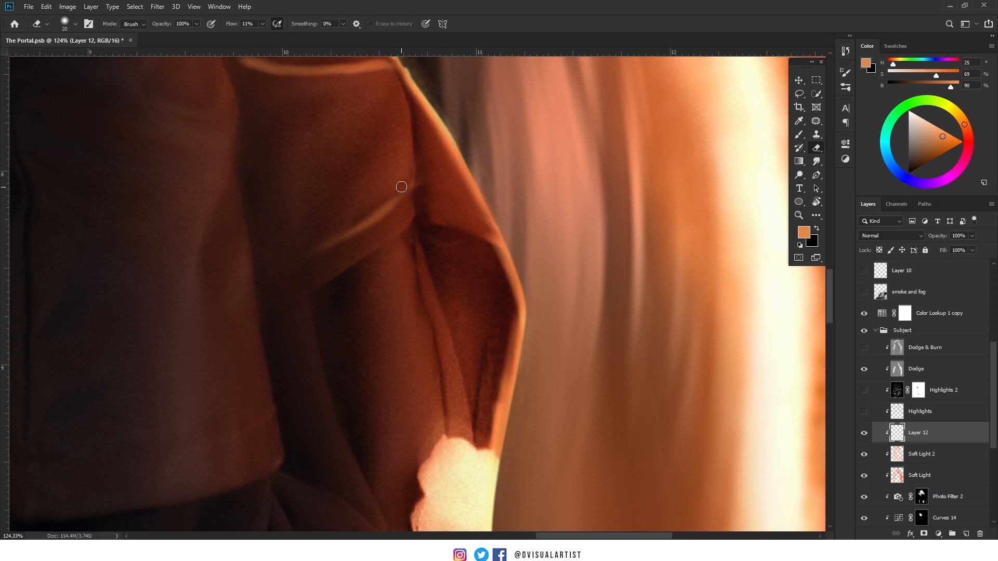
Erase the edges and inner end of the shoulder's upper fold highlight so it thins and tapers into the cloth
left_click_drag(416, 192, 376, 276)
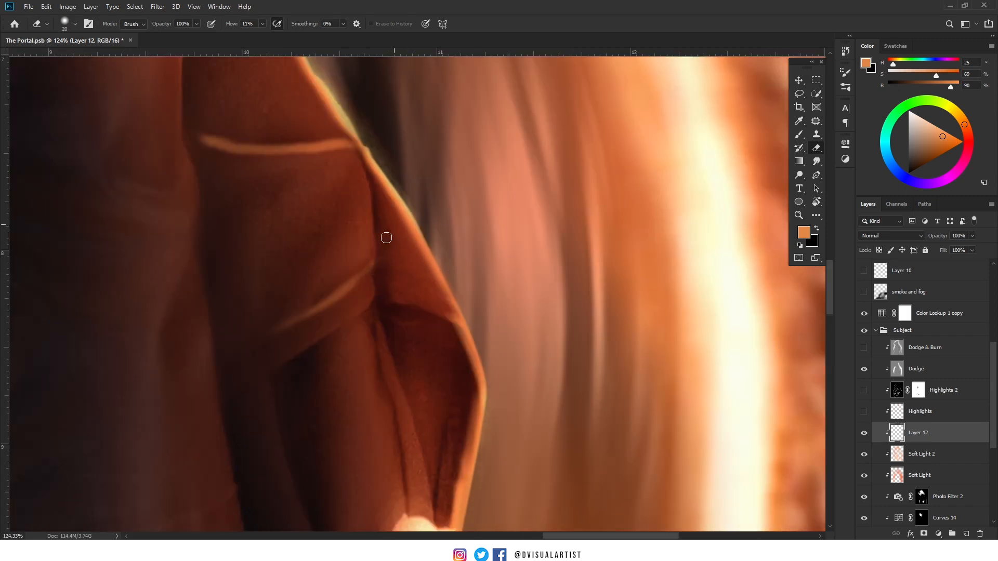
left_click_drag(327, 191, 357, 256)
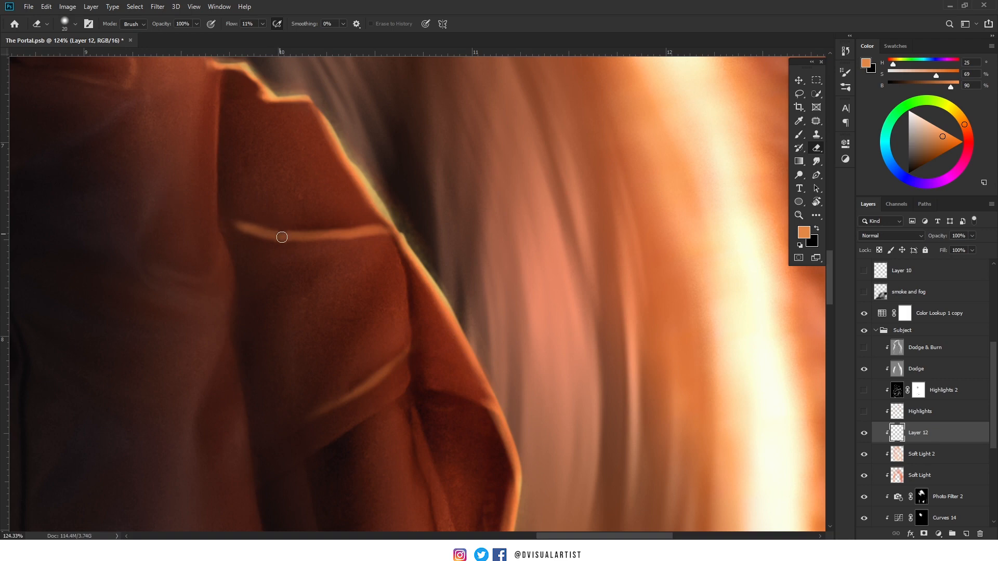
left_click_drag(298, 232, 178, 220)
mouse_move(314, 229)
left_mouse_down()
mouse_move(181, 220)
mouse_move(197, 230)
left_mouse_up()
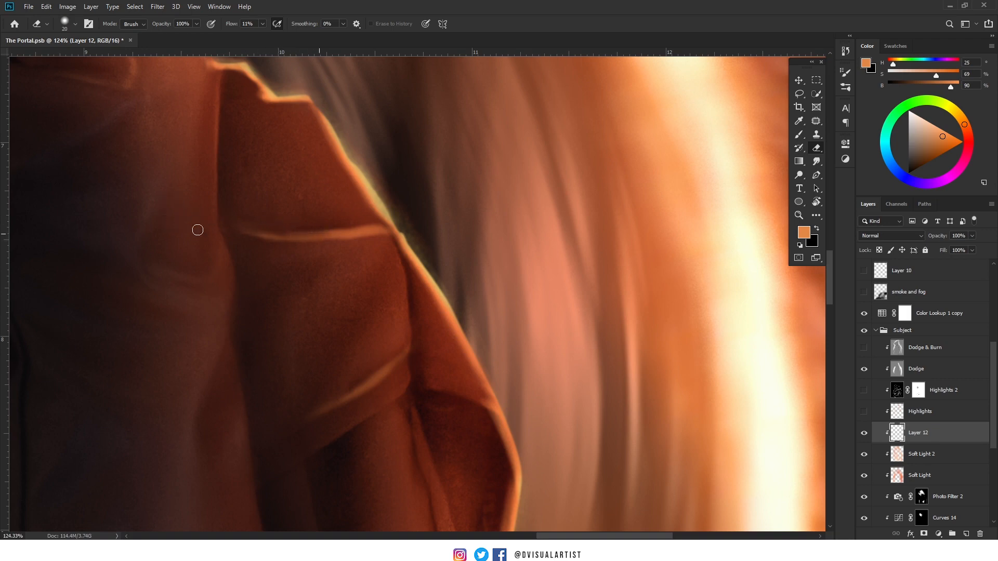
left_click_drag(330, 245, 198, 228)
left_click_drag(305, 241, 161, 214)
left_click_drag(320, 223, 184, 215)
left_click_drag(344, 225, 238, 228)
mouse_move(366, 219)
left_mouse_down()
mouse_move(245, 234)
mouse_move(351, 219)
mouse_move(276, 235)
mouse_move(216, 221)
mouse_move(365, 226)
mouse_move(258, 234)
mouse_move(366, 242)
mouse_move(236, 233)
left_mouse_up()
left_click_drag(366, 242, 240, 246)
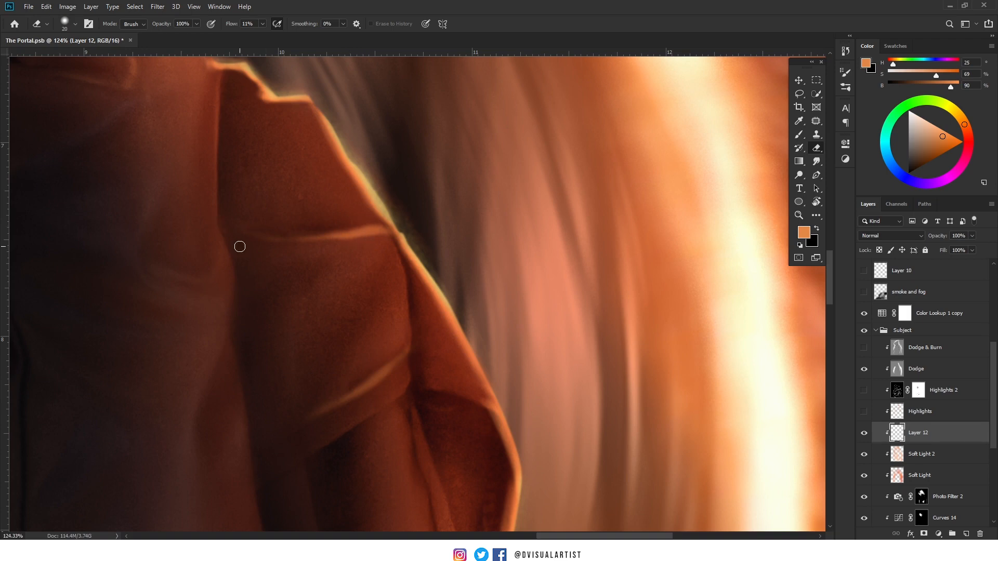
Soften the rim highlight beside the gloved fingers and thin the fold highlight along the hood's lower edge with the eraser
left_click_drag(244, 223, 307, 392)
left_click_drag(275, 232, 377, 505)
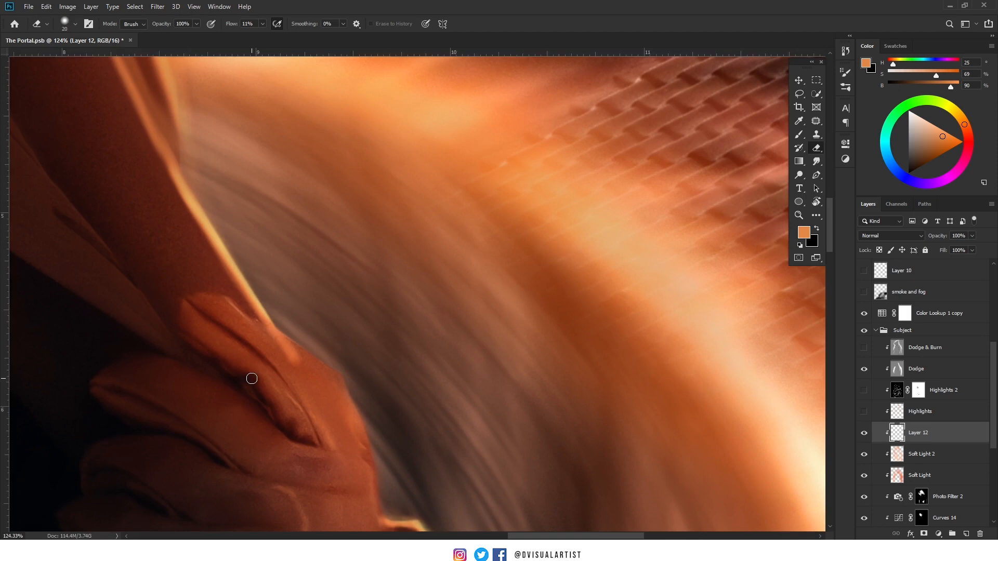
left_click_drag(281, 334, 290, 364)
left_click_drag(169, 217, 273, 416)
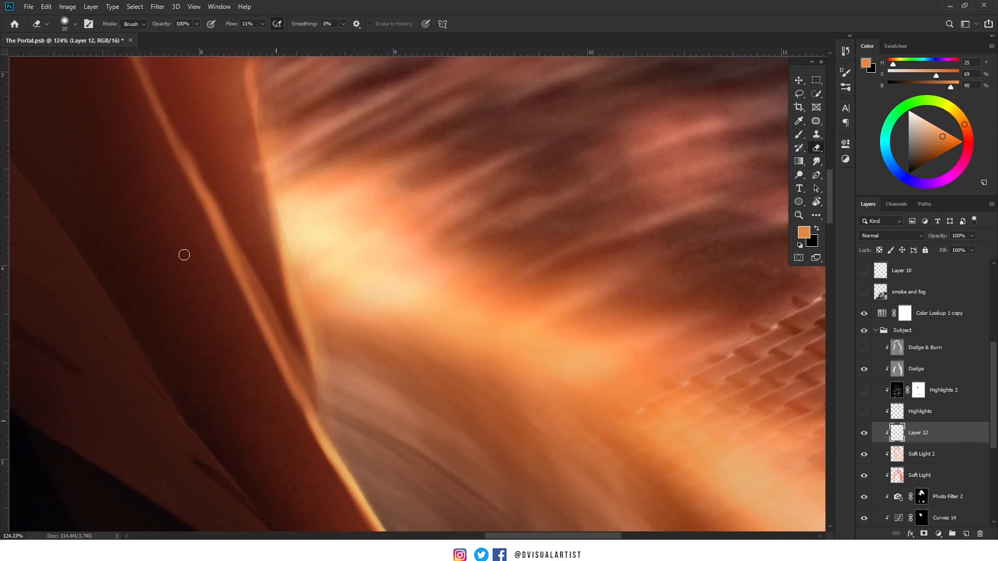
left_click_drag(217, 183, 281, 333)
left_click_drag(258, 299, 291, 365)
left_click_drag(239, 244, 312, 389)
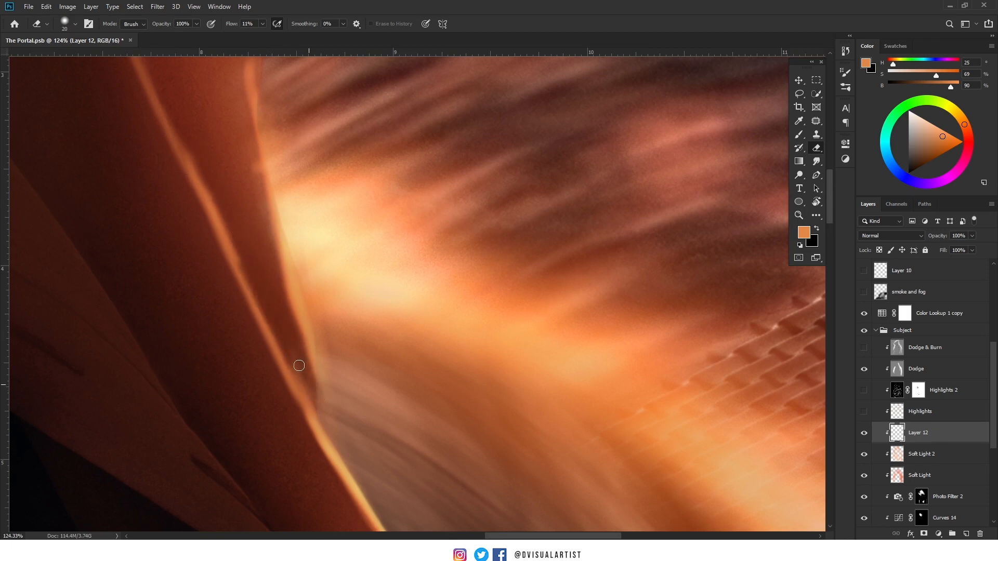
left_click_drag(236, 120, 236, 117)
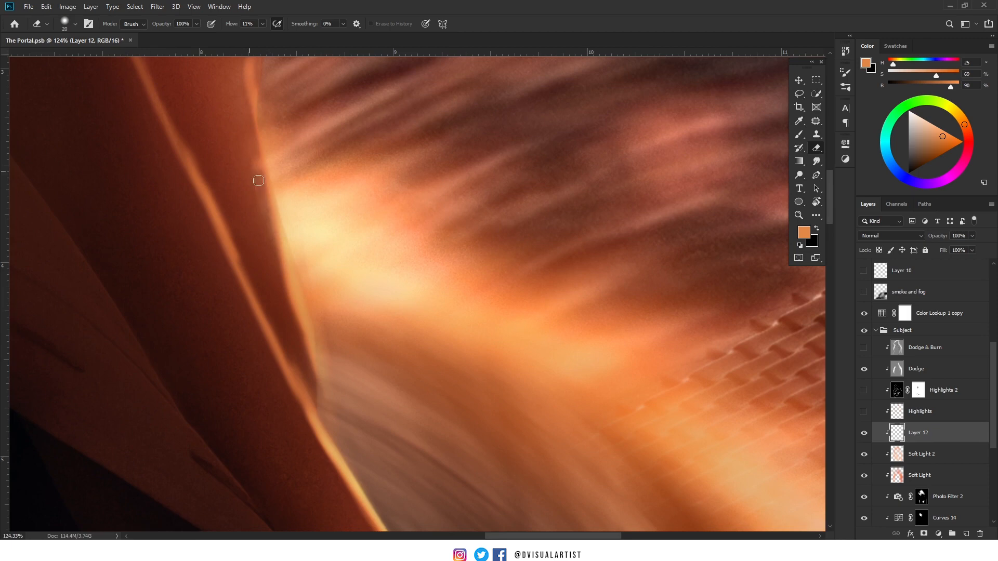
Taper the hood's fold highlight and fade the upper end of its outer rim light with the 20 px eraser
left_click_drag(180, 89, 248, 275)
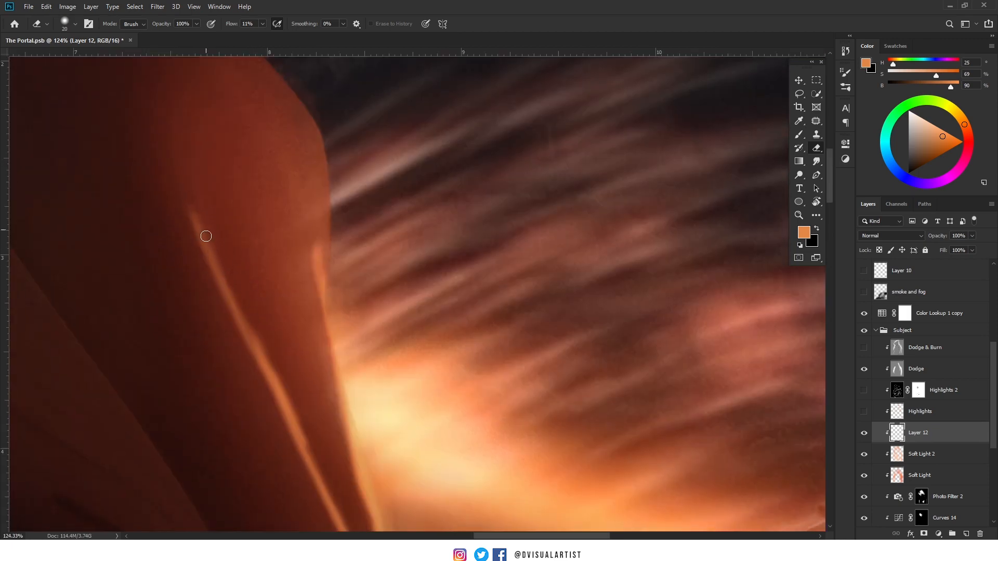
left_click_drag(218, 266, 274, 375)
mouse_move(258, 331)
left_mouse_down()
mouse_move(300, 427)
mouse_move(245, 322)
left_mouse_up()
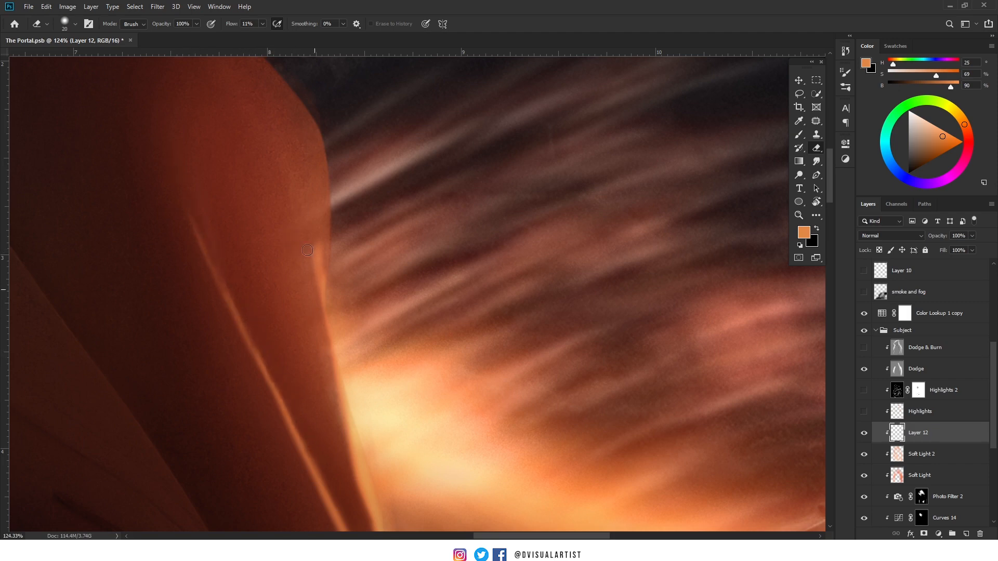
left_click_drag(317, 217, 316, 286)
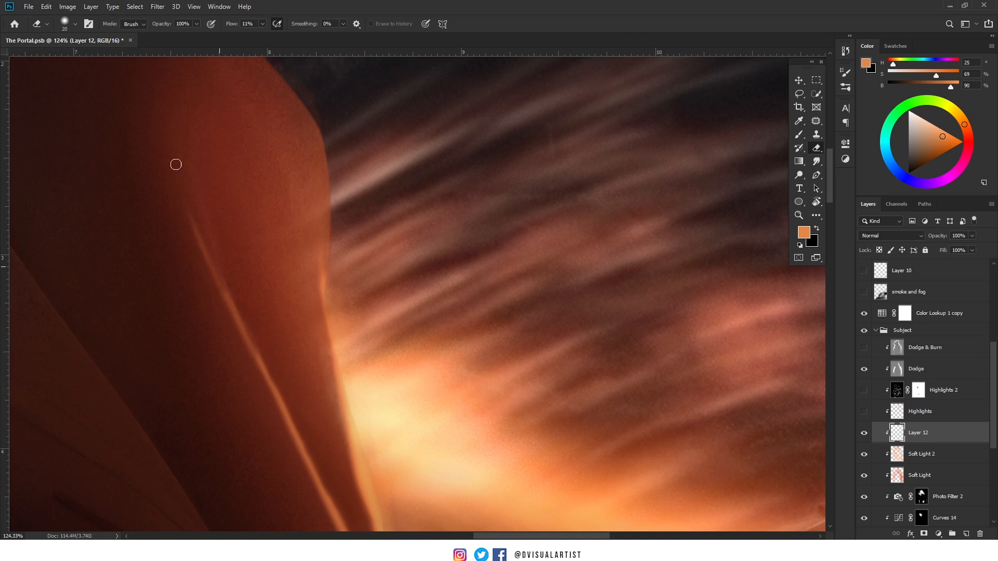
scroll(185, 191, "down", 5)
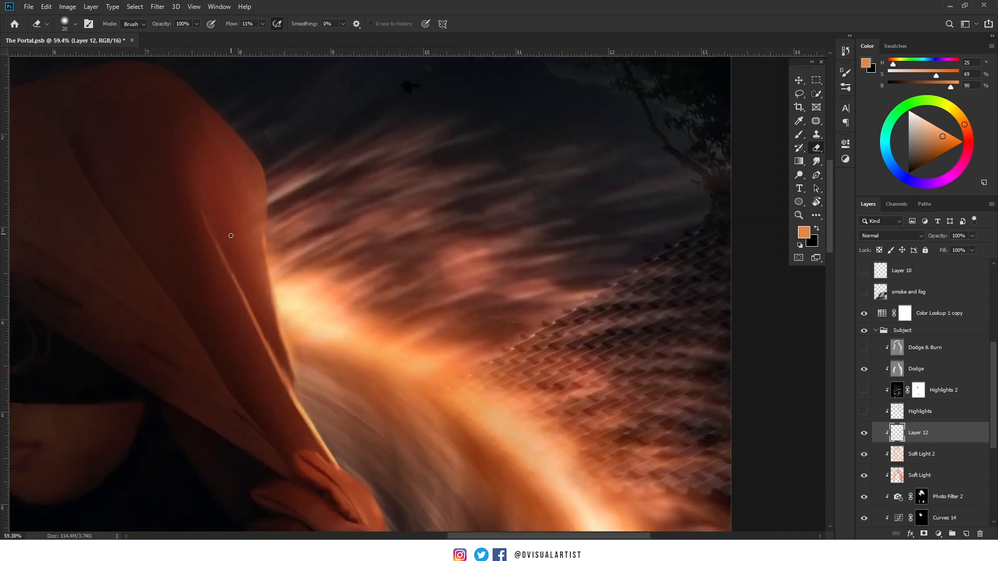
scroll(306, 337, "up", 3)
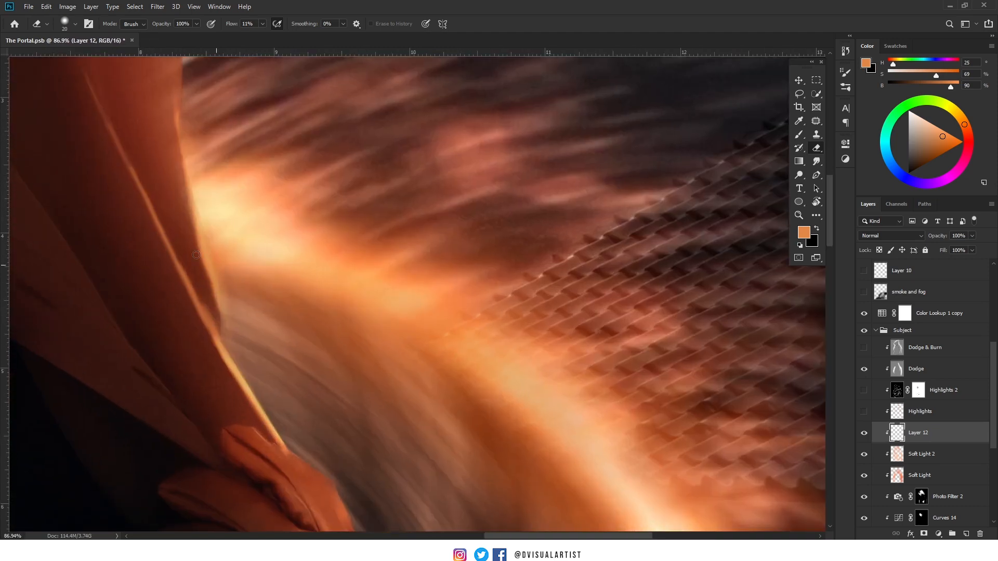
left_click_drag(189, 225, 218, 311)
Examine the rim light on the whole figure and along the cloak's lower edge down to the bottom of the image
scroll(212, 295, "down", 5)
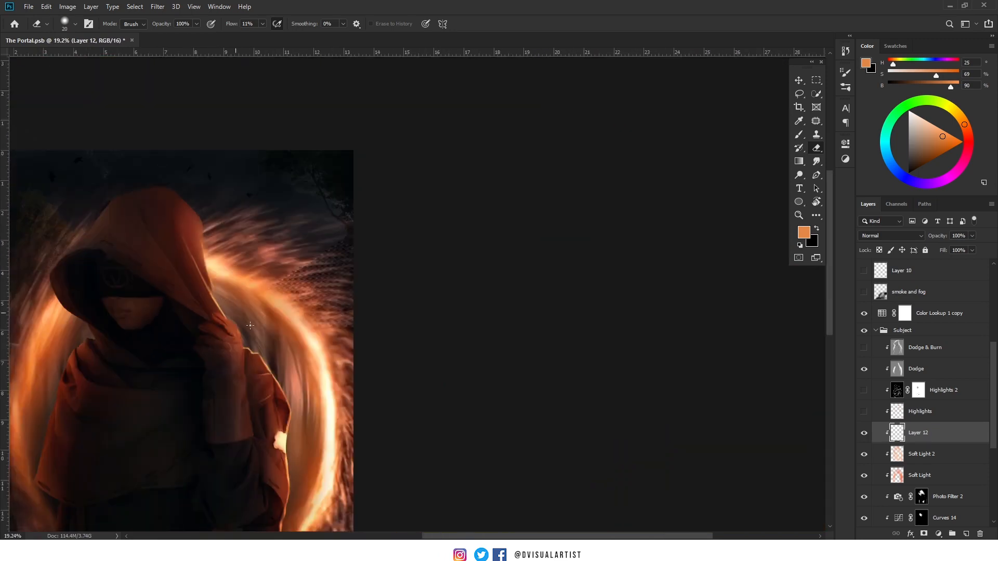
left_click_drag(272, 363, 310, 276)
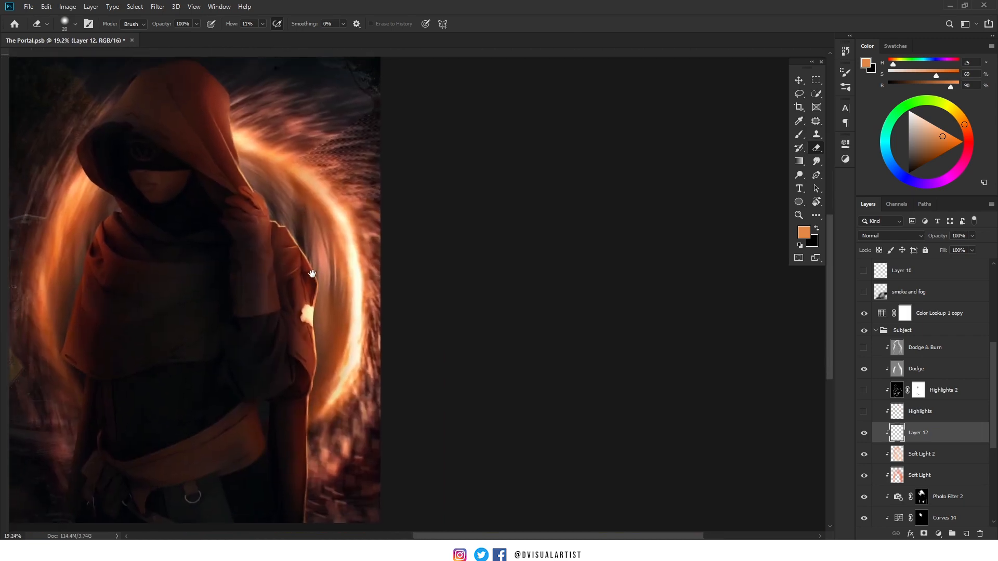
scroll(343, 287, "down", 2)
scroll(447, 339, "up", 2)
left_click_drag(535, 483, 422, 270)
scroll(422, 294, "up", 5)
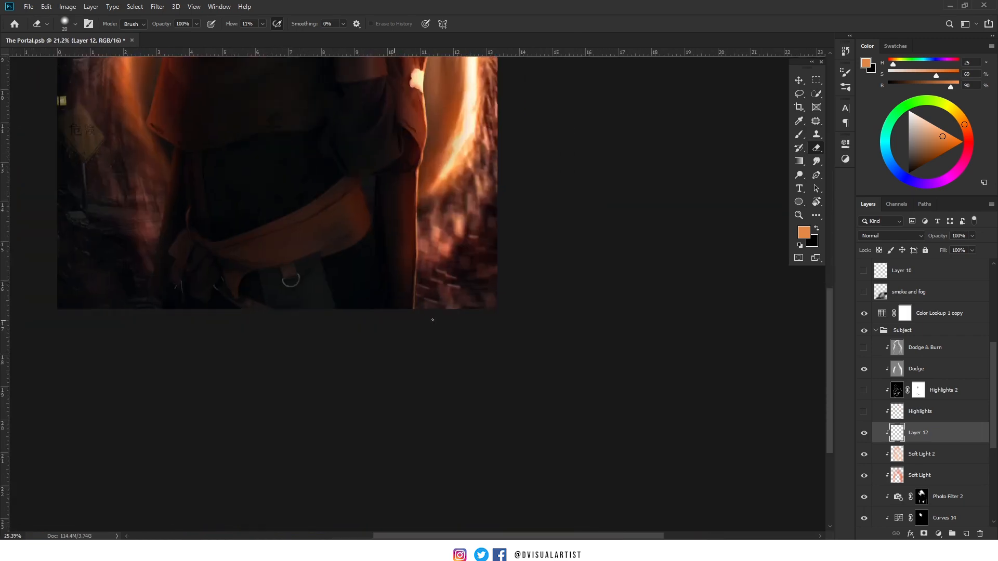
scroll(411, 292, "up", 2)
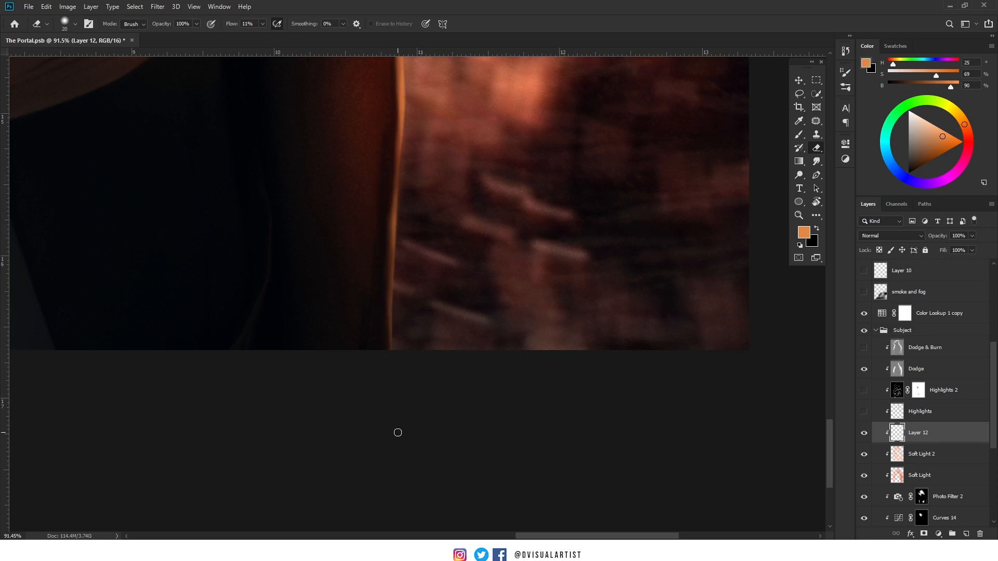
key("ctrl+0")
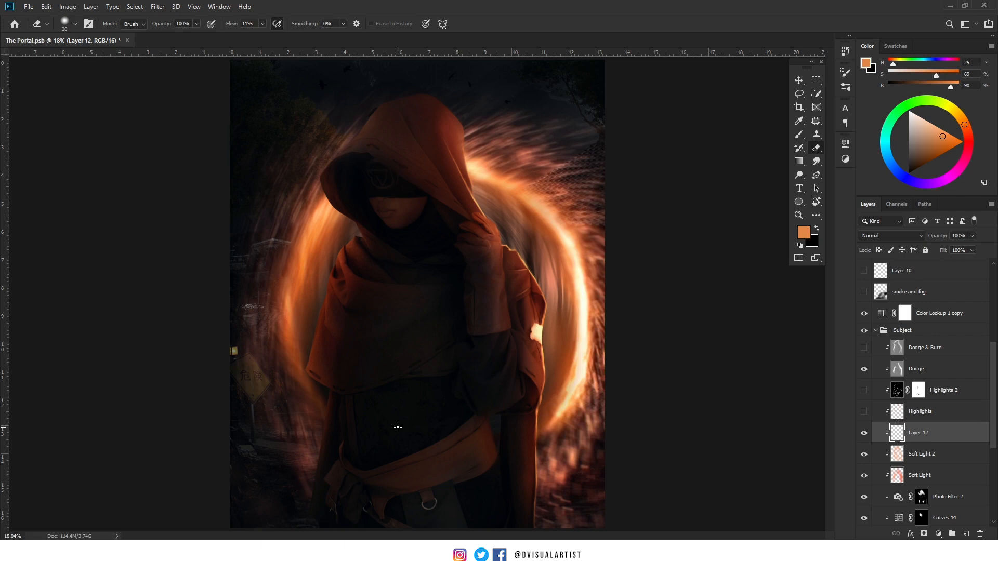
Paint an orange rim highlight on the clipped layer along the cloak's outer edge at the shoulder opposite the raised hand
scroll(541, 312, "up", 4)
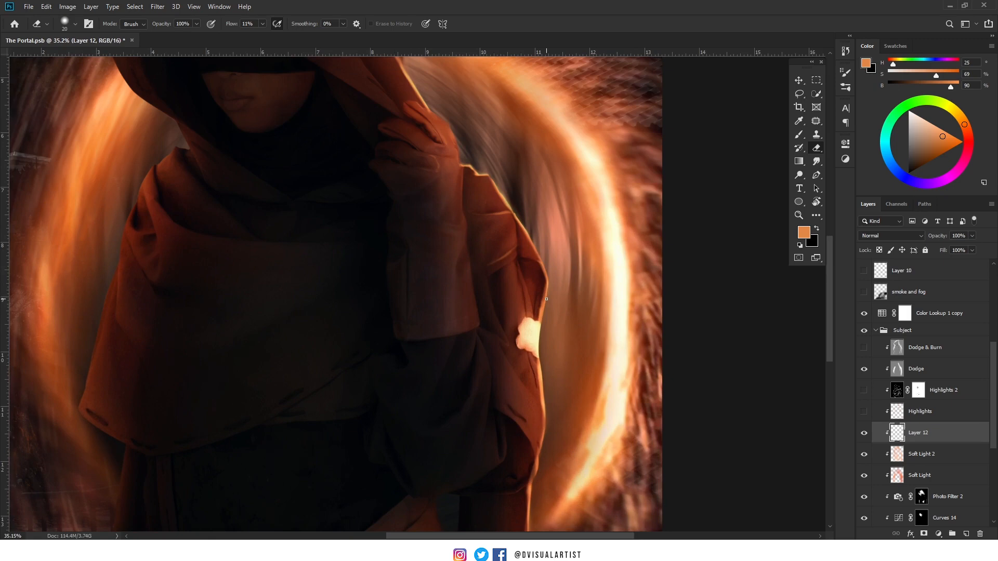
left_click_drag(546, 299, 531, 397)
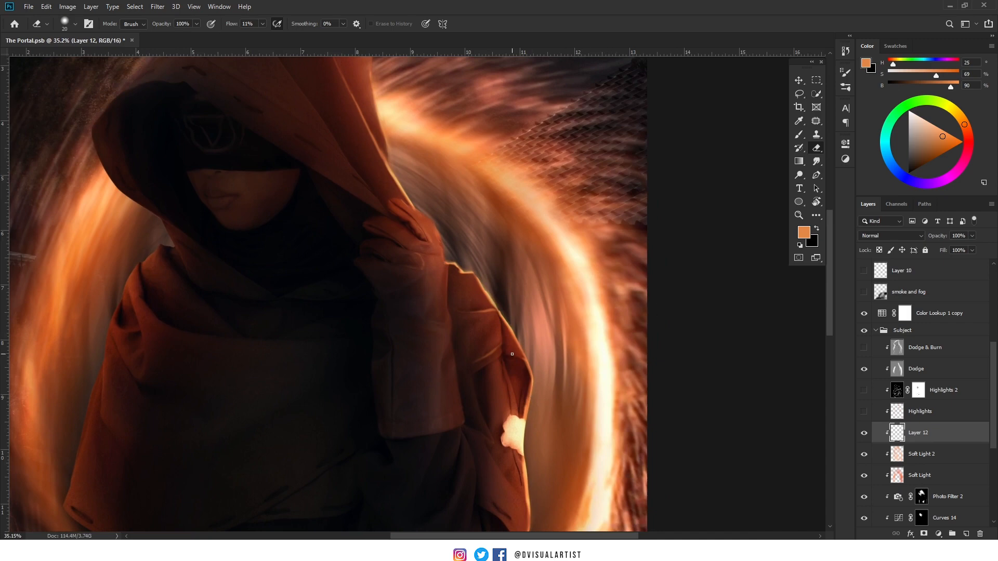
key("b")
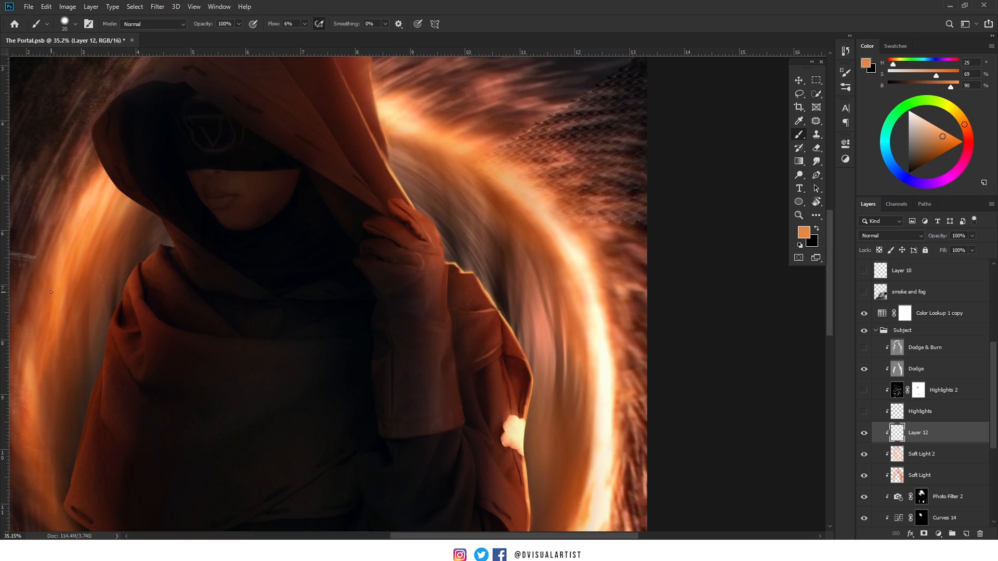
left_click_drag(134, 268, 89, 388)
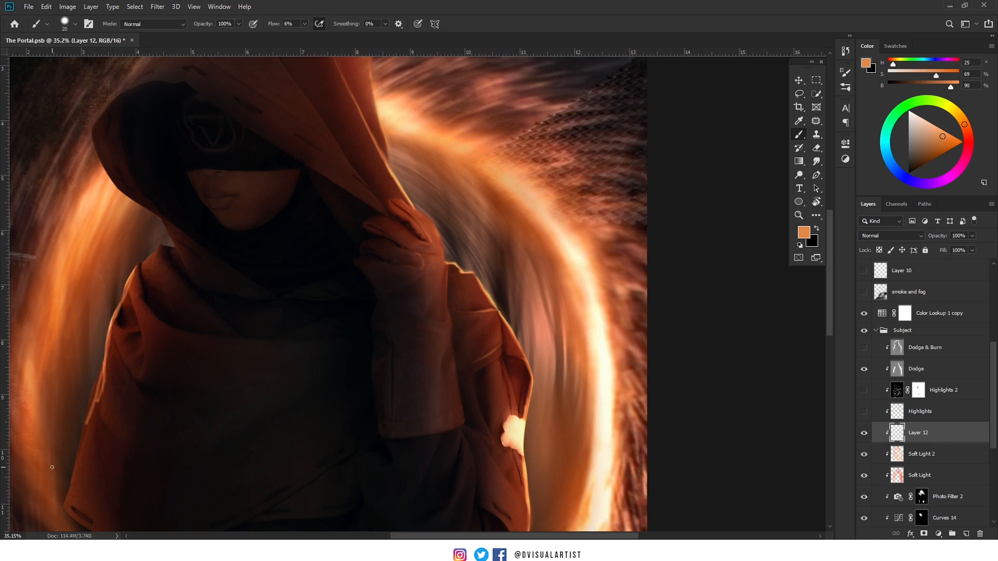
Examine the rim light on the whole figure and compare both shoulders up close
key("ctrl+minus")
key("ctrl+minus")
key("ctrl+minus")
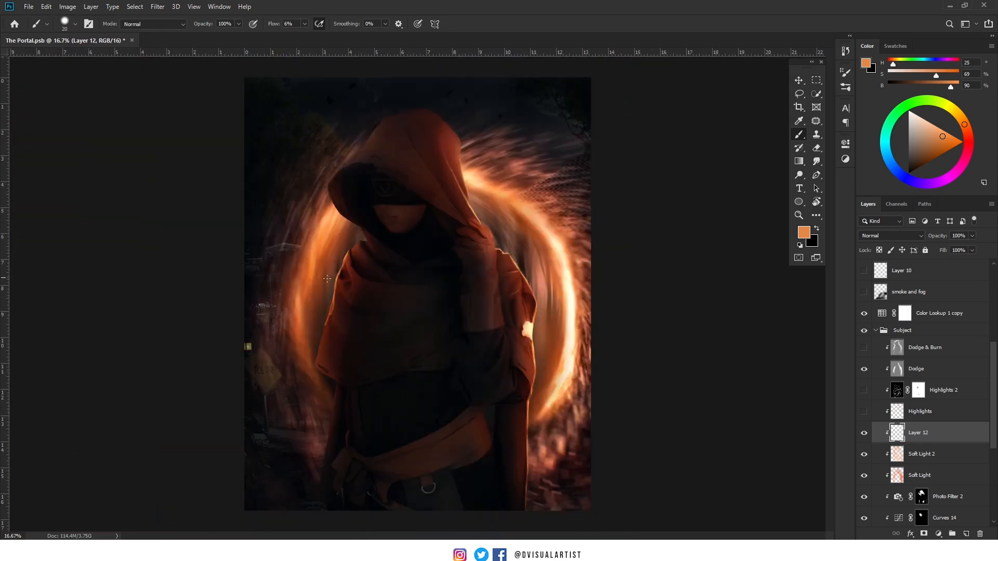
scroll(338, 272, "up", 5)
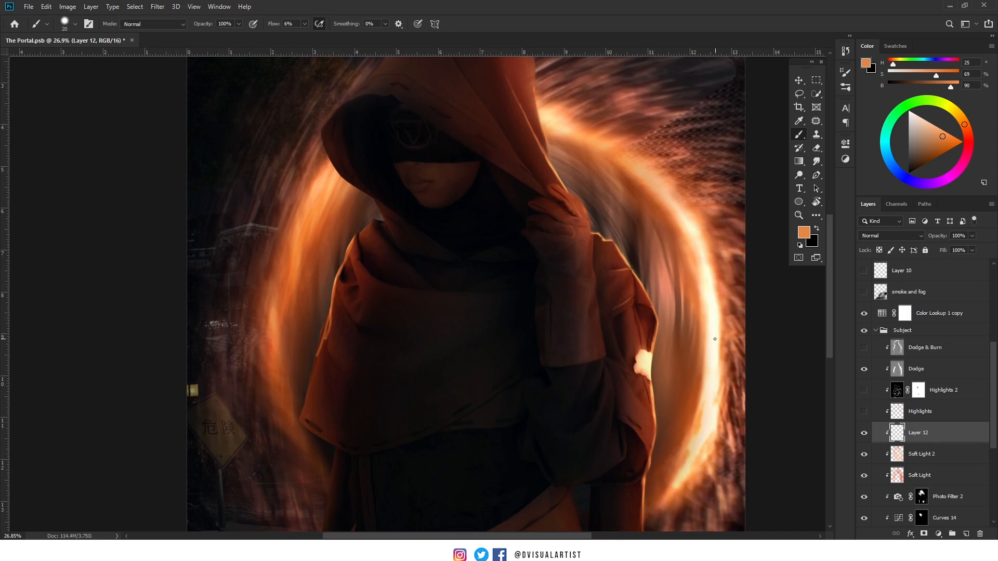
scroll(715, 339, "down", 3)
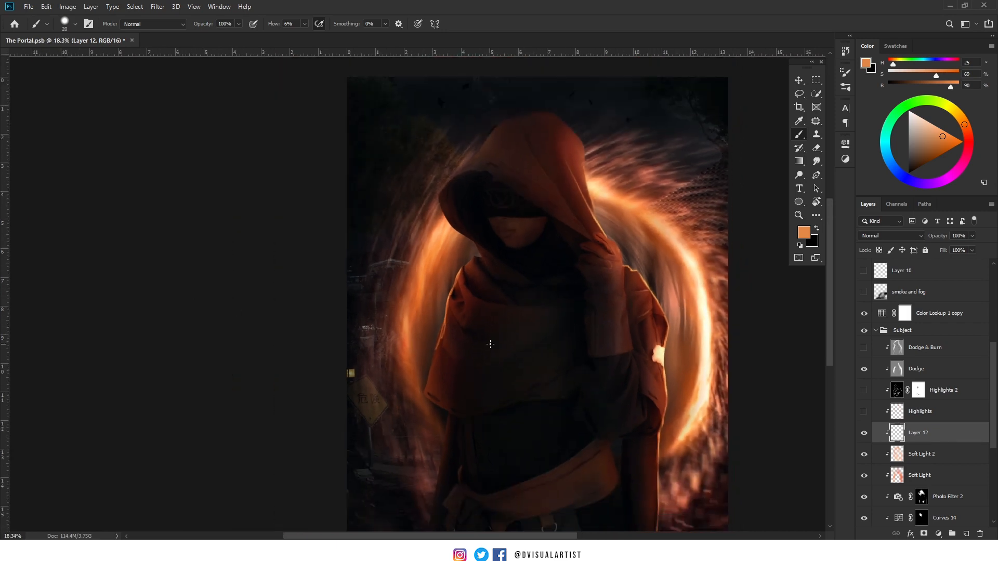
scroll(490, 344, "up", 3)
key("e")
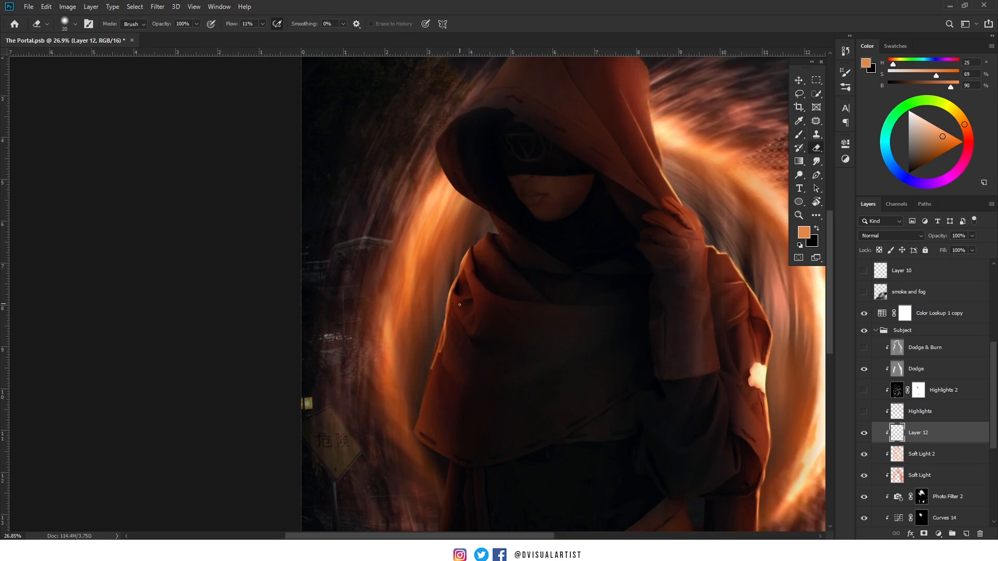
scroll(692, 352, "up", 3)
scroll(692, 353, "up", 3)
left_click_drag(734, 371, 490, 419)
scroll(489, 419, "down", 3)
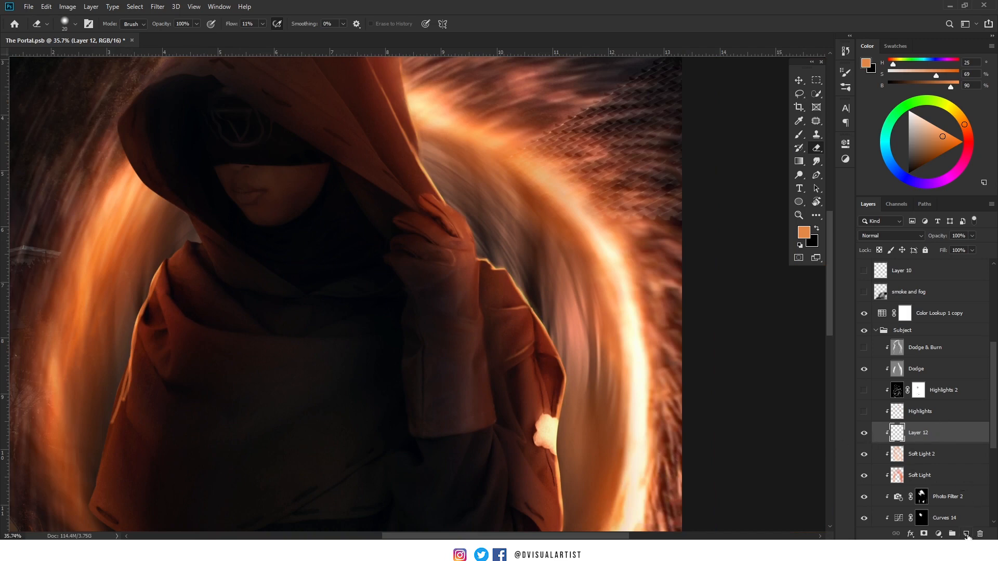
Add a new clipped layer above the orange rim-light layer and fill it with black (000000)
left_click(966, 534)
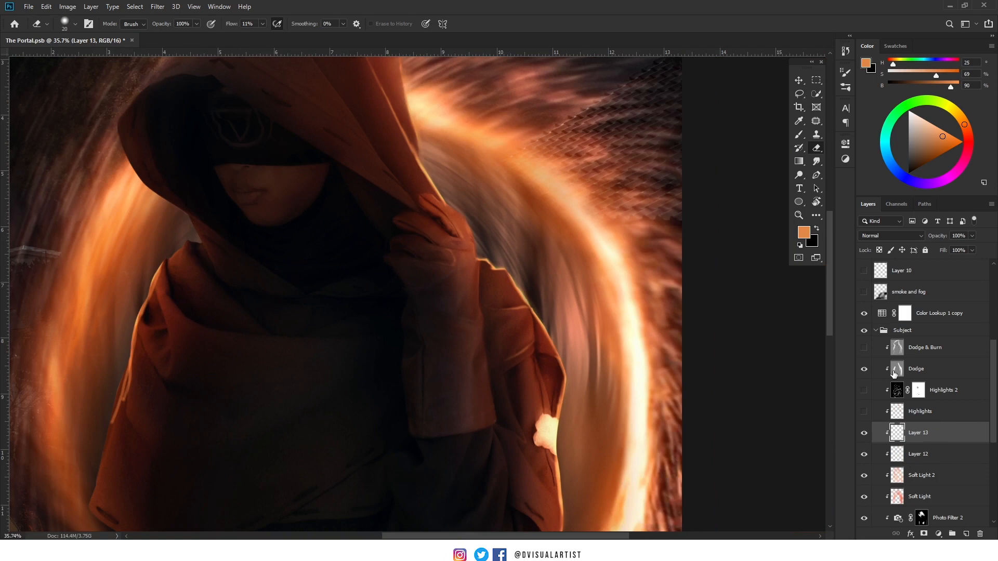
key("x")
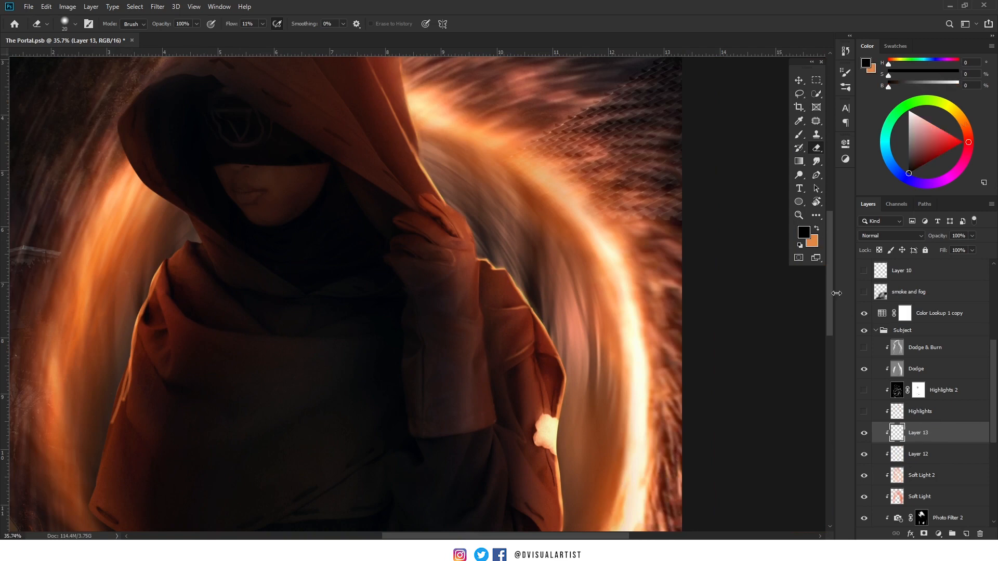
key("i")
left_click(804, 234)
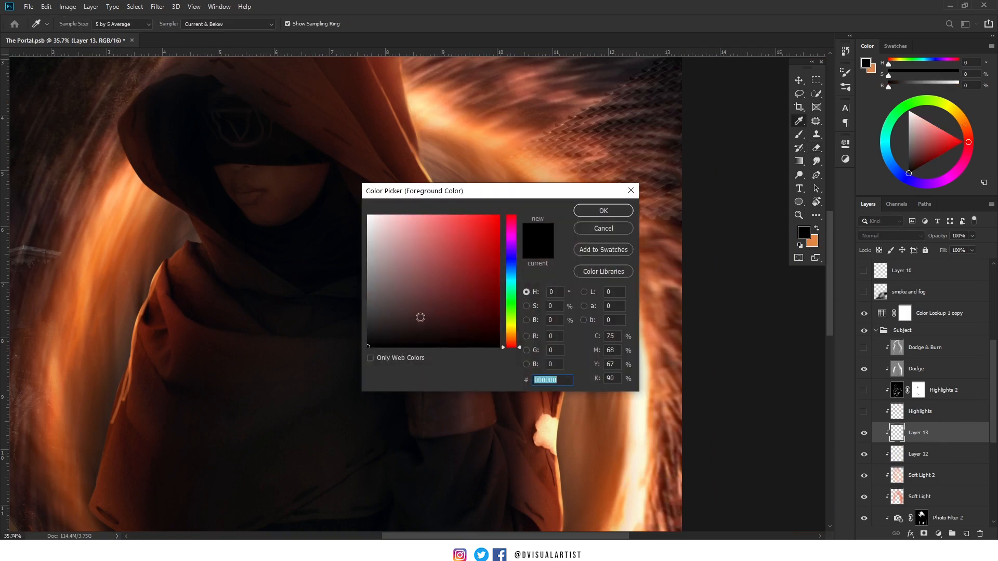
left_click(593, 226)
key("e")
key("alt+BackSpace")
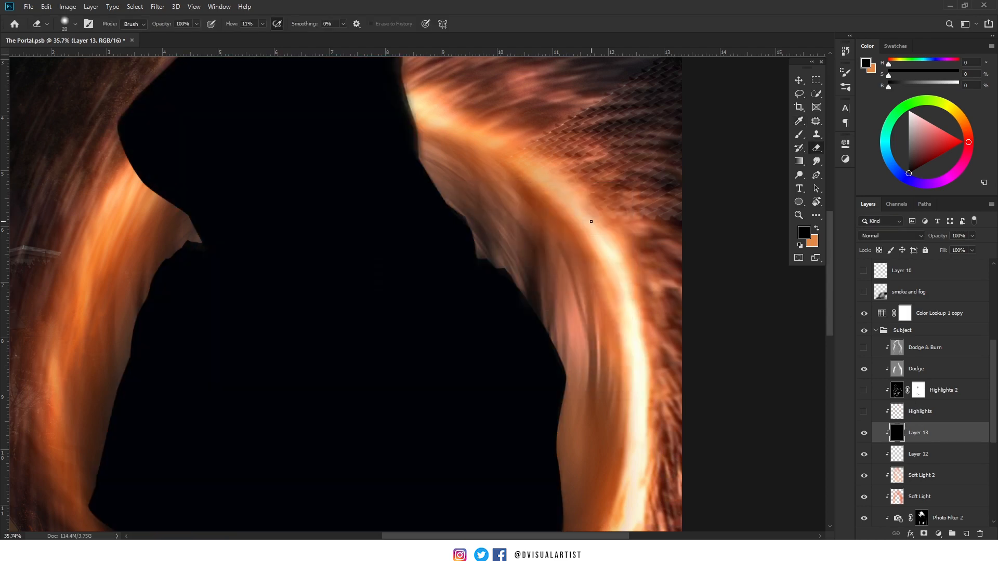
scroll(422, 262, "down", 5)
scroll(422, 262, "up", 2)
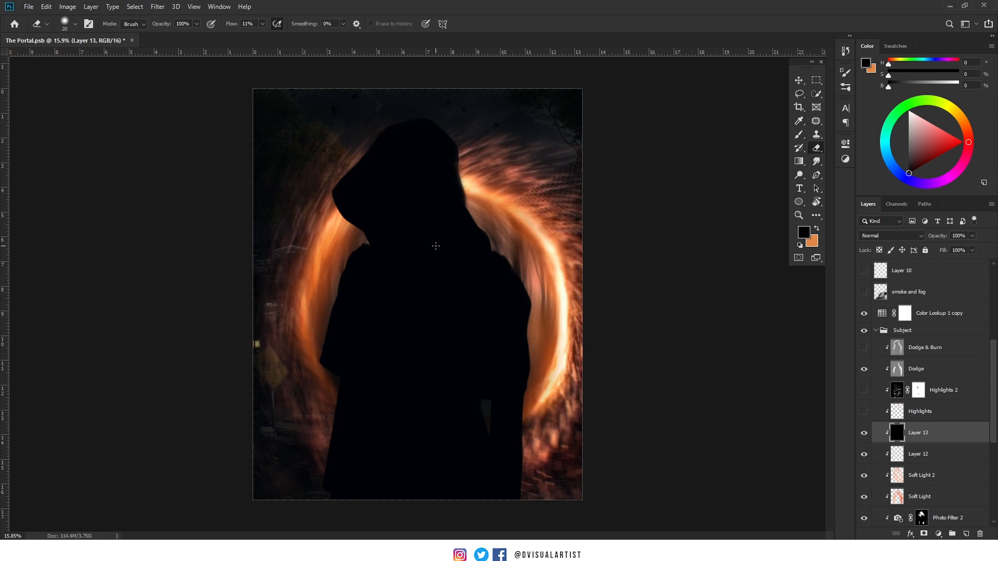
Set the black layer's blend mode to Color Dodge and the brush flow to 1%
left_click(876, 236)
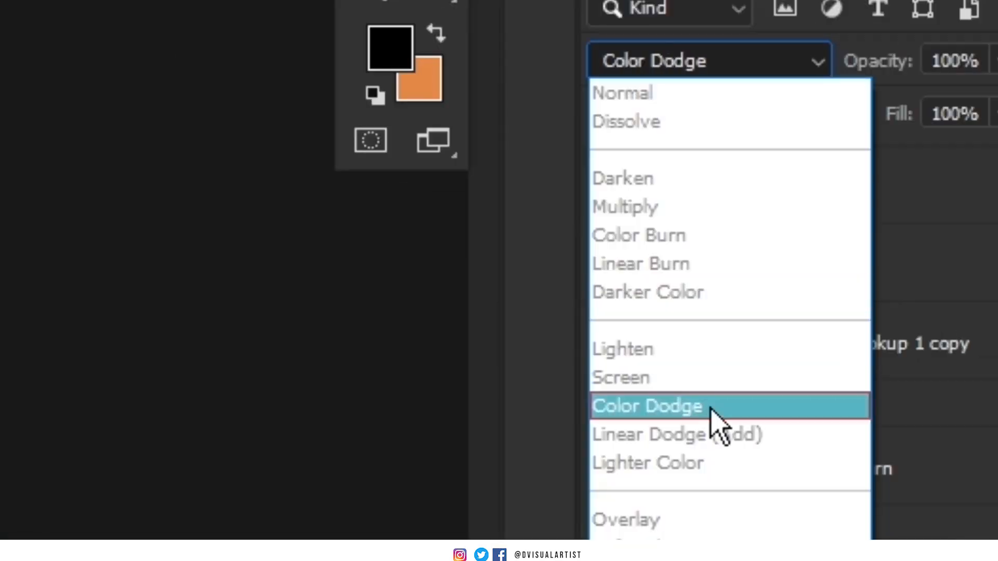
left_click(713, 408)
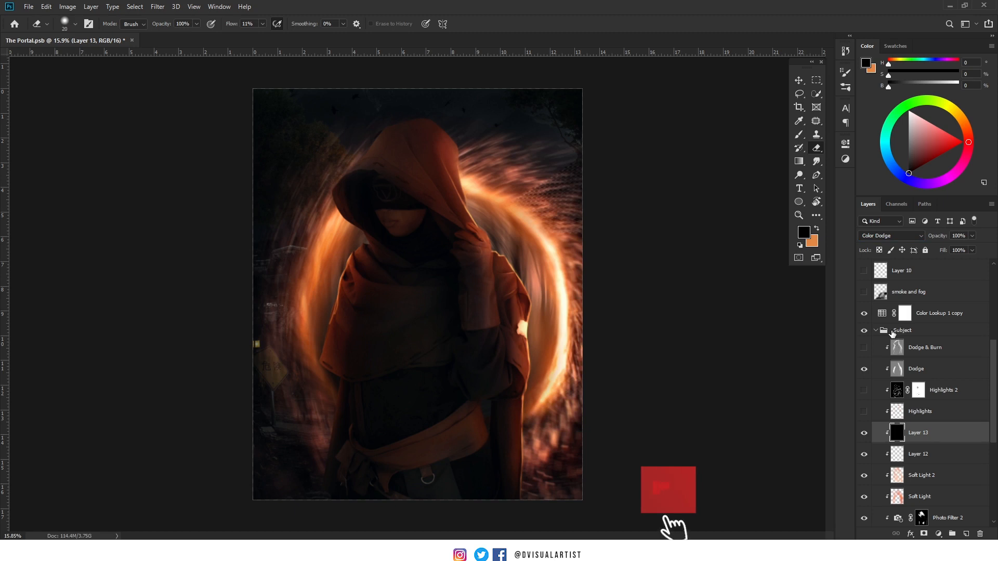
key("b")
left_click_drag(513, 224, 520, 225)
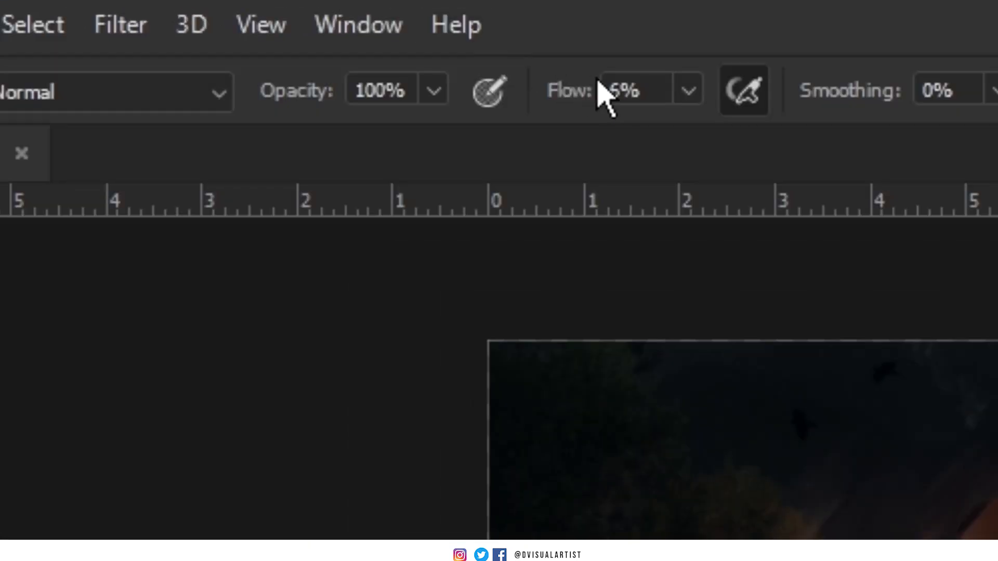
left_click(644, 98)
type("01")
key("Return")
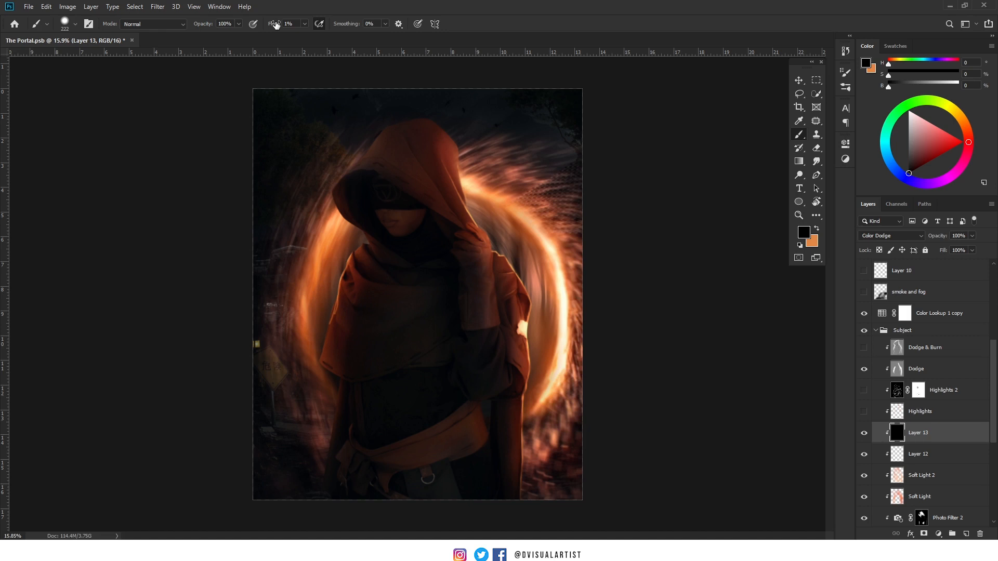
Set the foreground colour to white (ffffff) and shrink the brush for the narrow rim along the cloak
scroll(662, 196, "up", 9)
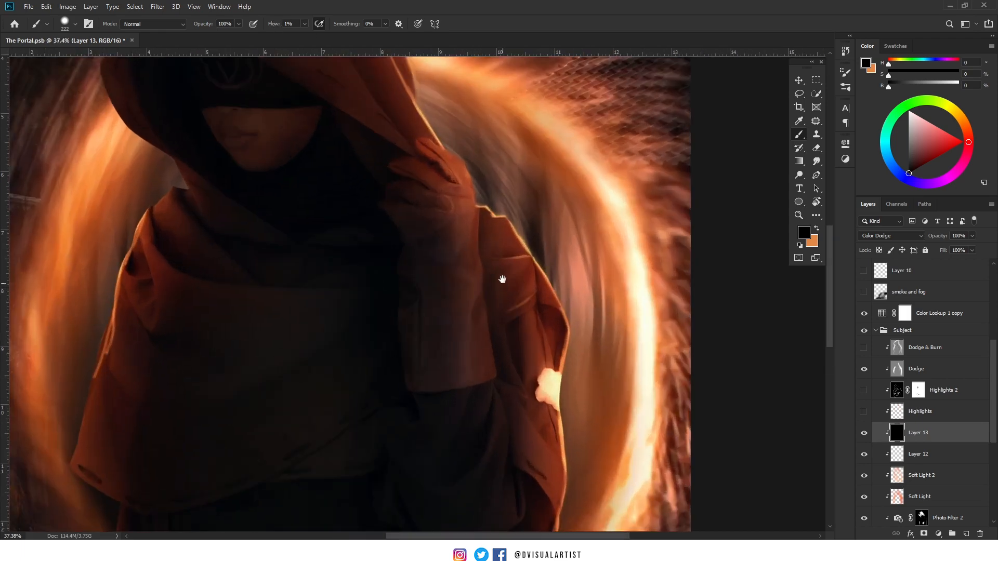
mouse_move(521, 242)
left_mouse_down()
mouse_move(454, 270)
mouse_move(437, 216)
left_mouse_up()
key("ctrl+r")
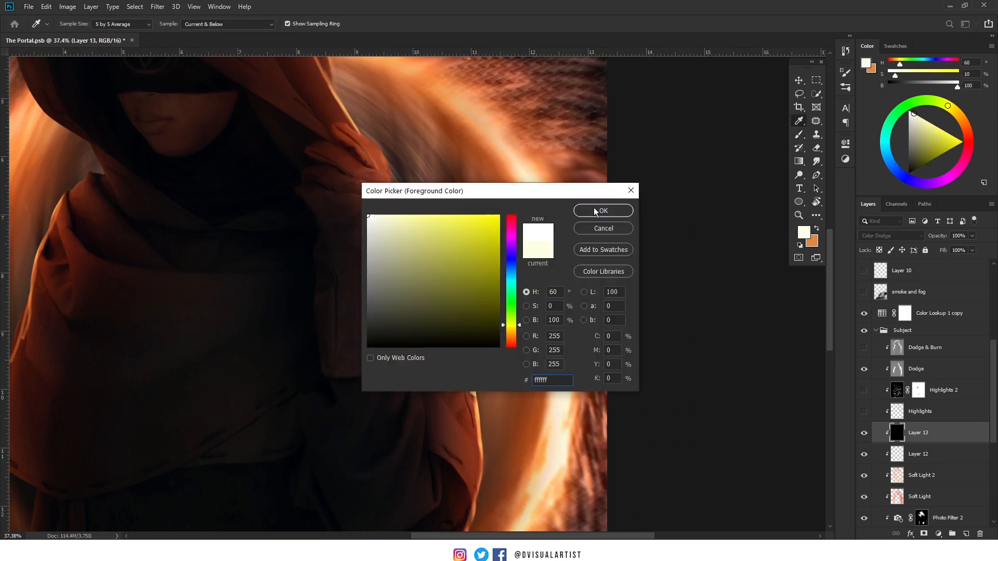
left_click_drag(408, 192, 513, 220)
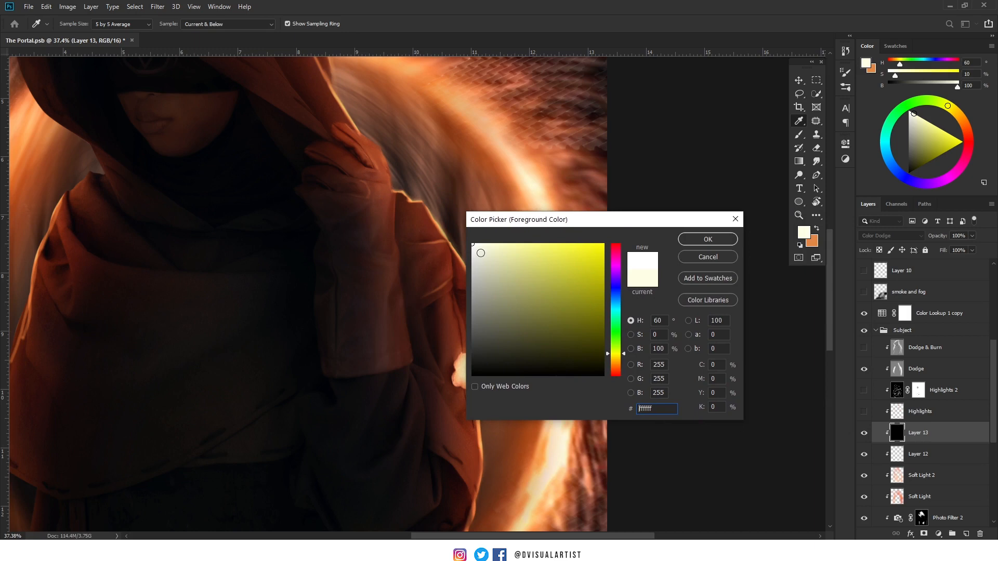
left_click(707, 240)
key("bracketleft")
key("bracketleft")
key("bracketleft")
key("bracketleft")
key("bracketleft")
key("bracketleft")
key("bracketleft")
key("bracketleft")
key("bracketleft")
key("bracketleft")
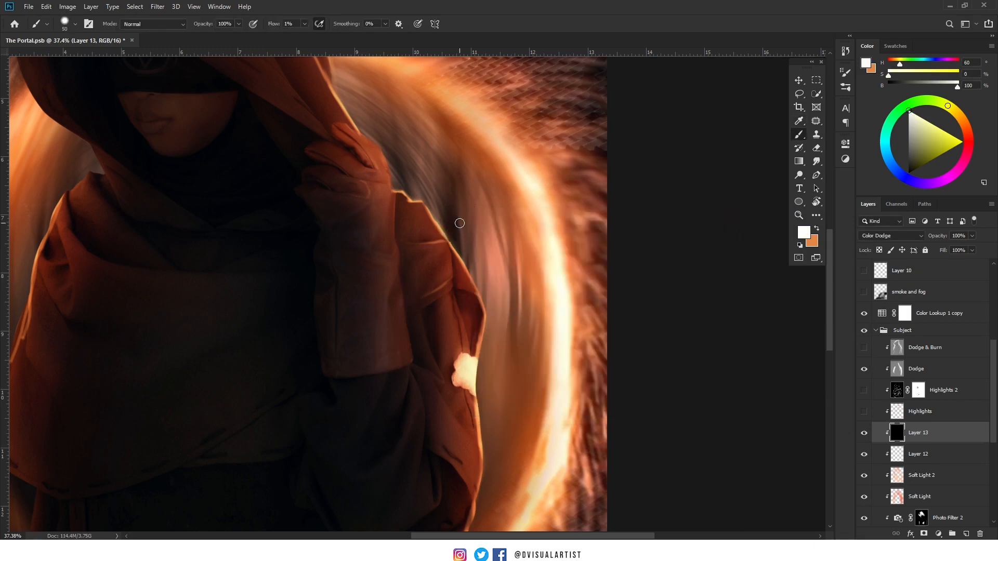
key("bracketleft")
Brush a white glow on the Color Dodge layer along the rim of the shoulder and cloak beside the raised arm
mouse_move(454, 253)
left_mouse_down()
mouse_move(429, 208)
mouse_move(493, 319)
mouse_move(479, 408)
mouse_move(485, 473)
mouse_move(480, 442)
mouse_move(477, 465)
mouse_move(493, 329)
left_mouse_up()
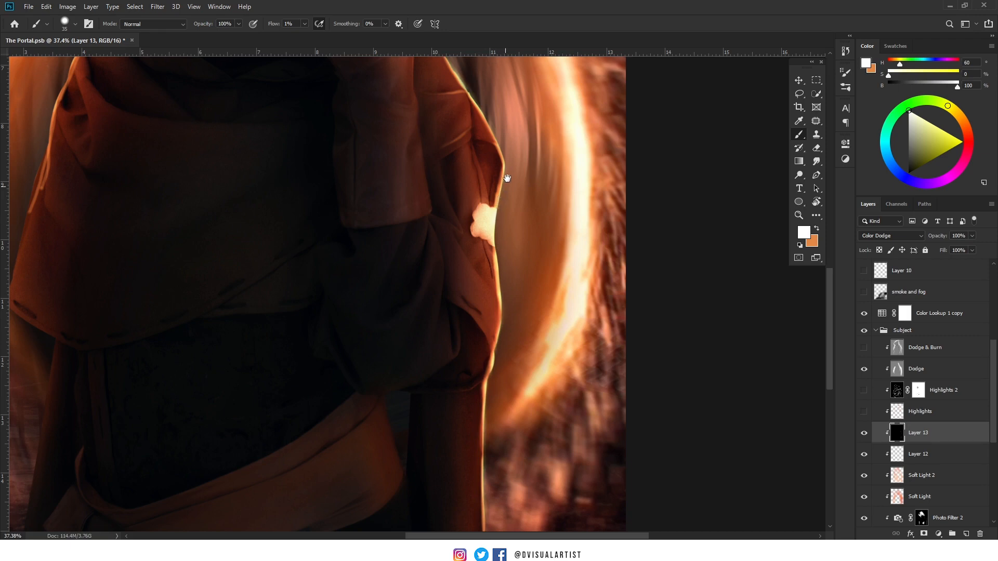
left_click_drag(507, 178, 504, 335)
left_click_drag(430, 191, 477, 300)
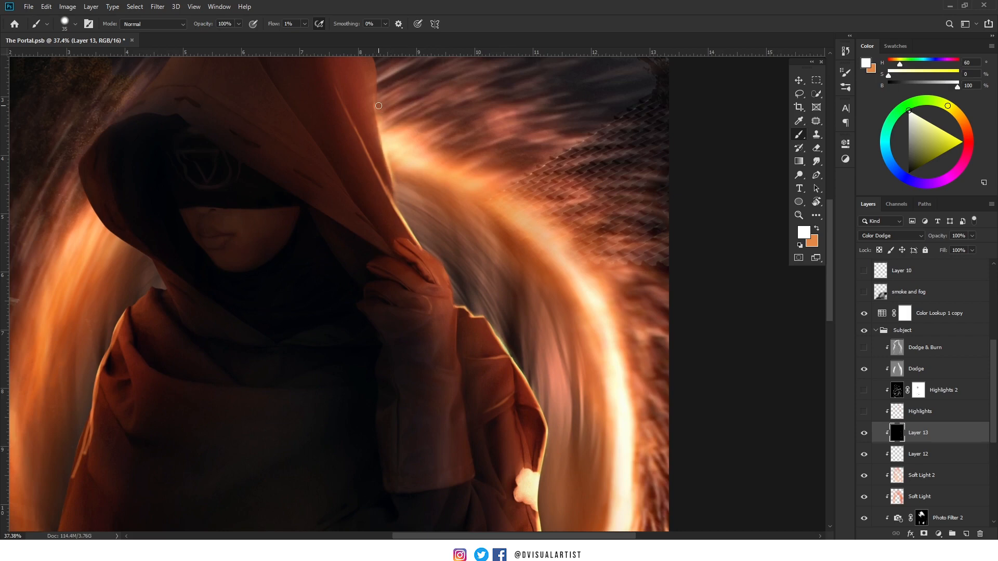
Compare the figure with and without the Color Dodge glow layer and set that layer's opacity to 92%
key("ctrl+0")
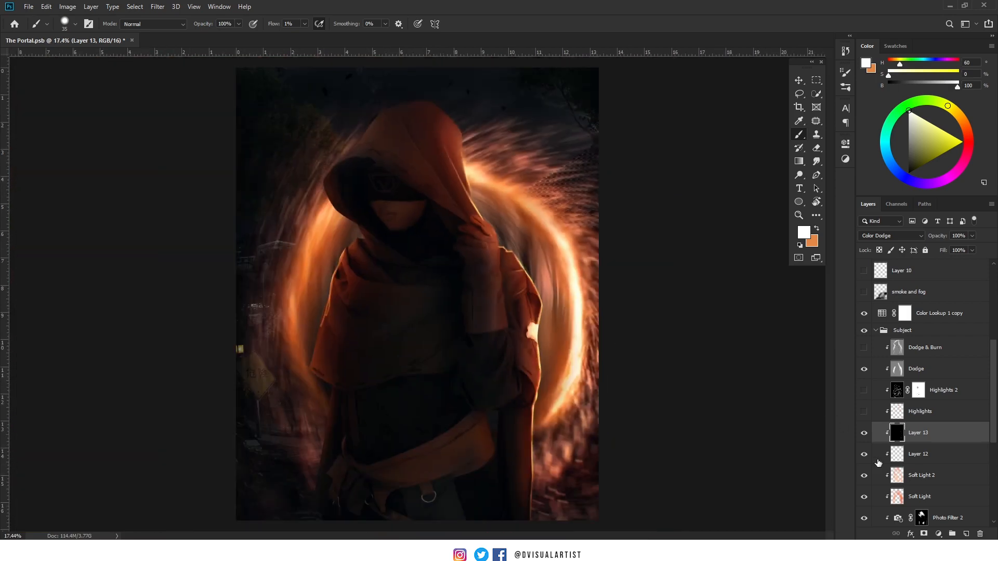
left_click(864, 433)
left_click(864, 433)
mouse_move(942, 237)
left_mouse_down()
mouse_move(905, 243)
mouse_move(936, 242)
left_mouse_up()
key("Return")
key("Return")
key("Return")
scroll(335, 282, "up", 6)
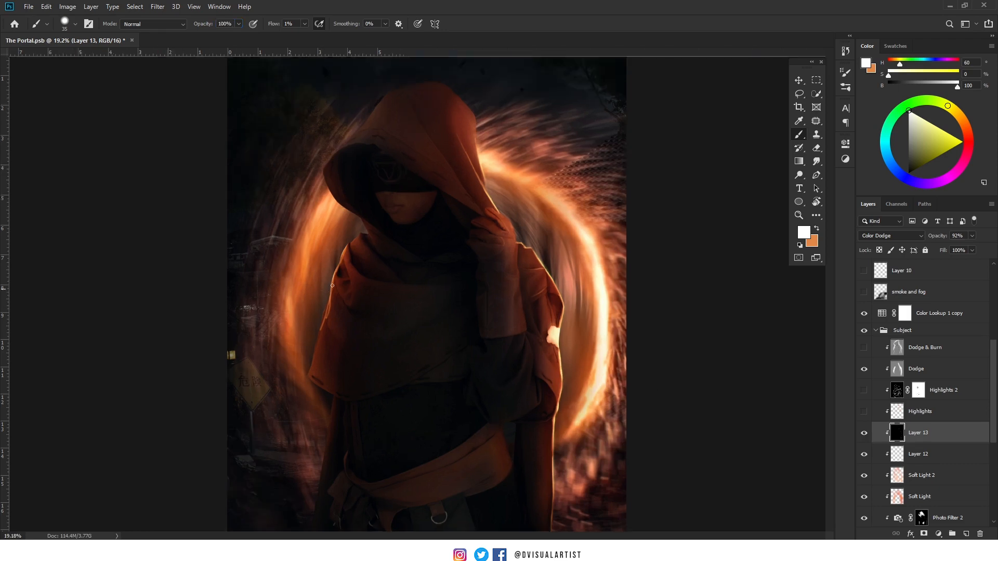
left_click_drag(351, 271, 248, 276)
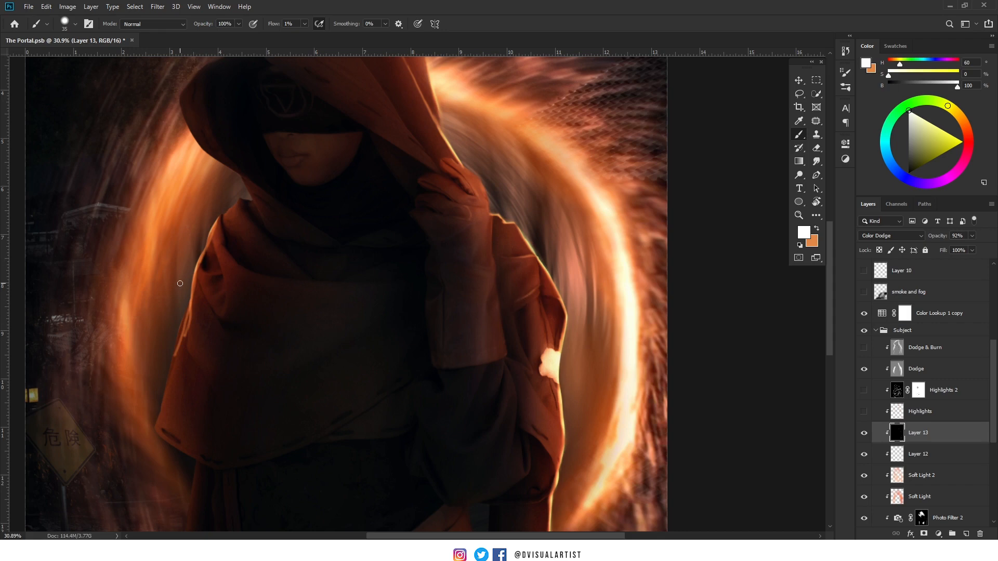
scroll(195, 288, "down", 1)
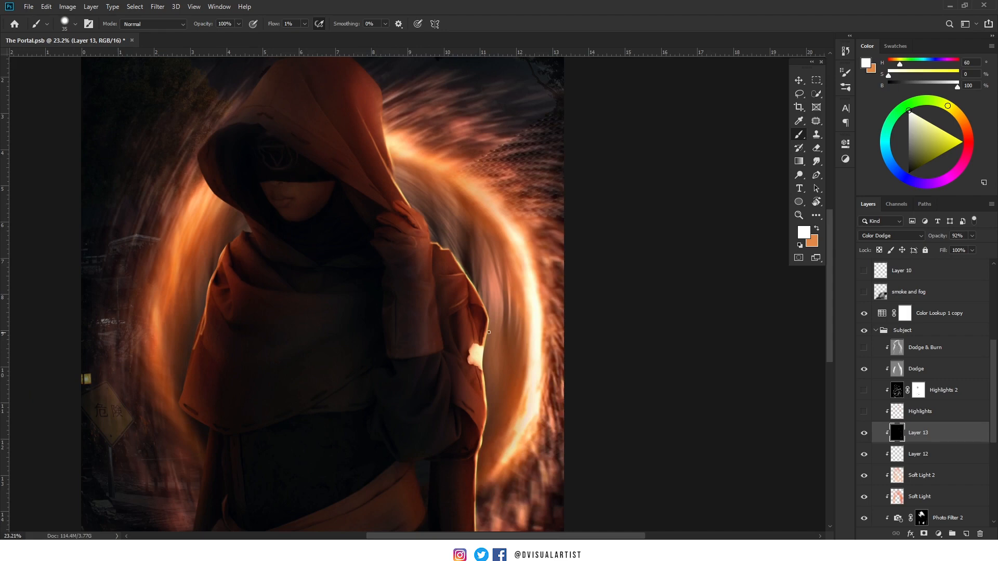
scroll(500, 352, "down", 1)
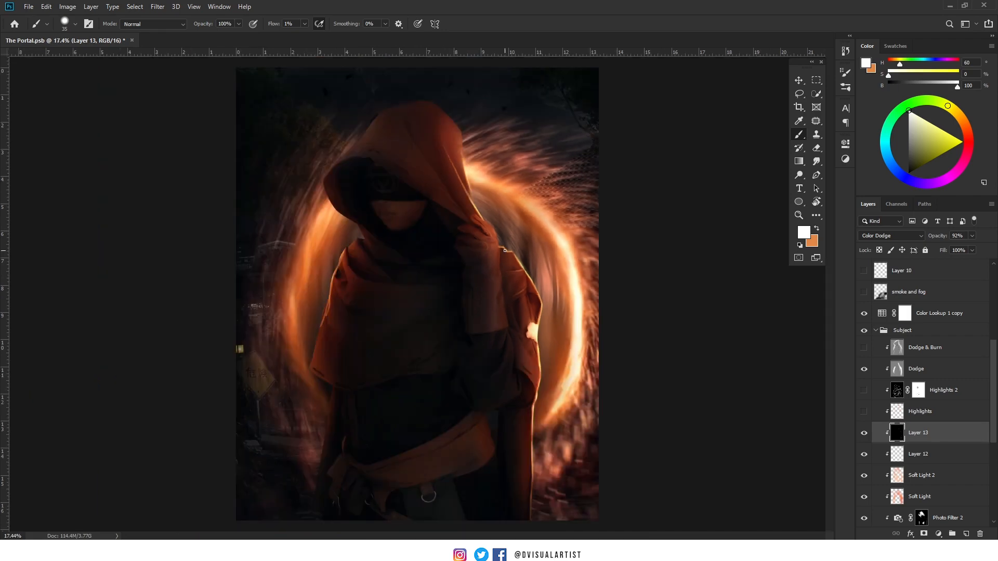